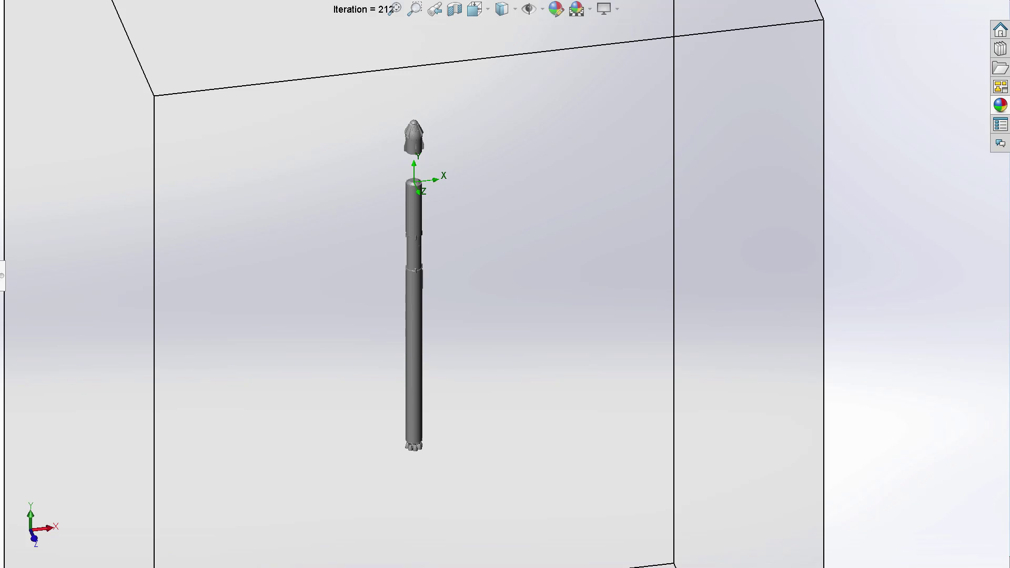
Fit and orbit the view to see the whole computational domain box around the rocket.
{"action": "key", "text": "f"}
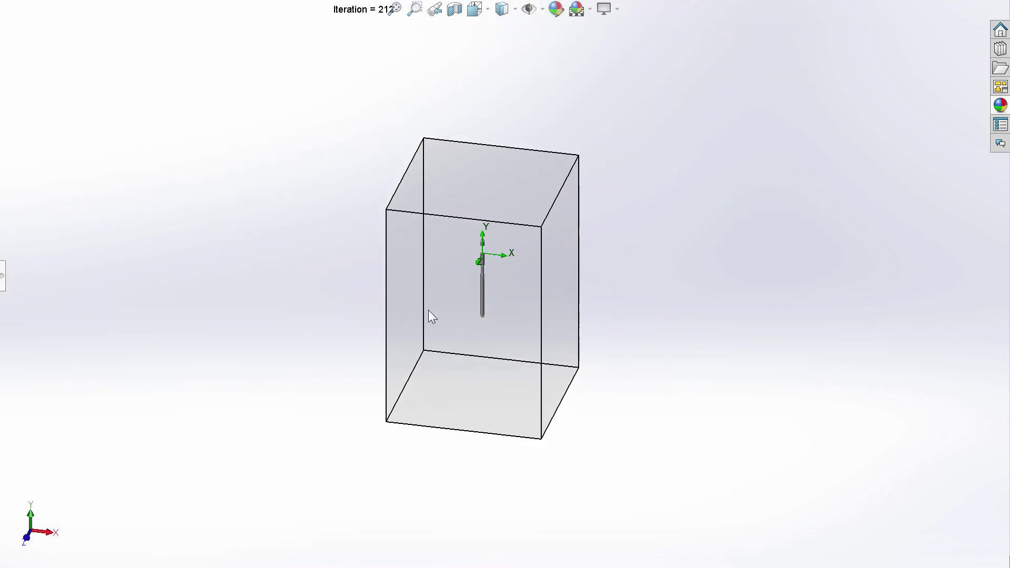
{"action": "mouse_move", "coordinate": [371, 201]}
{"action": "middle_mouse_down"}
{"action": "mouse_move", "coordinate": [365, 478]}
{"action": "mouse_move", "coordinate": [380, 559]}
{"action": "middle_mouse_up"}
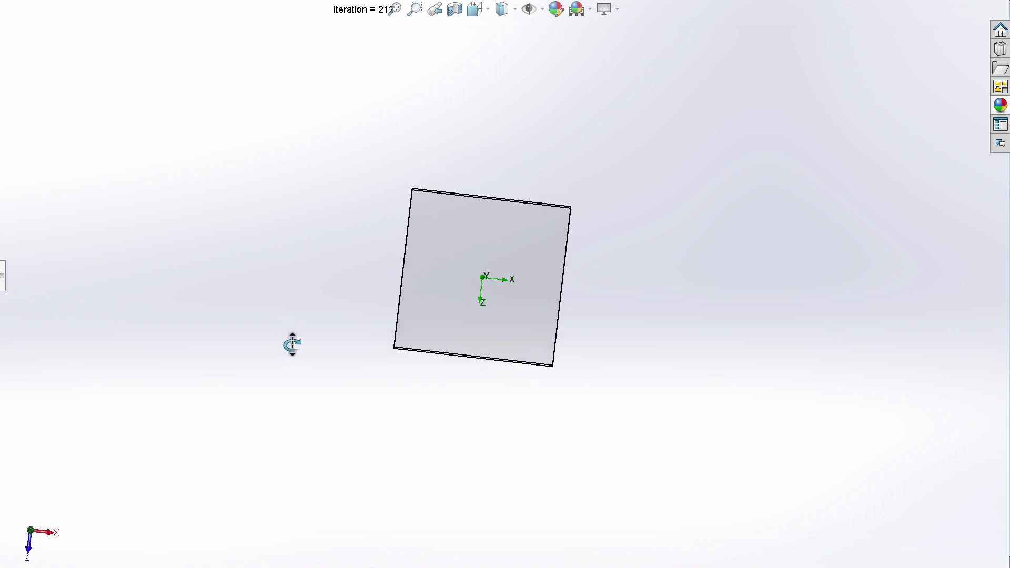
{"action": "middle_click_drag", "start_coordinate": [376, 477], "coordinate": [511, 514]}
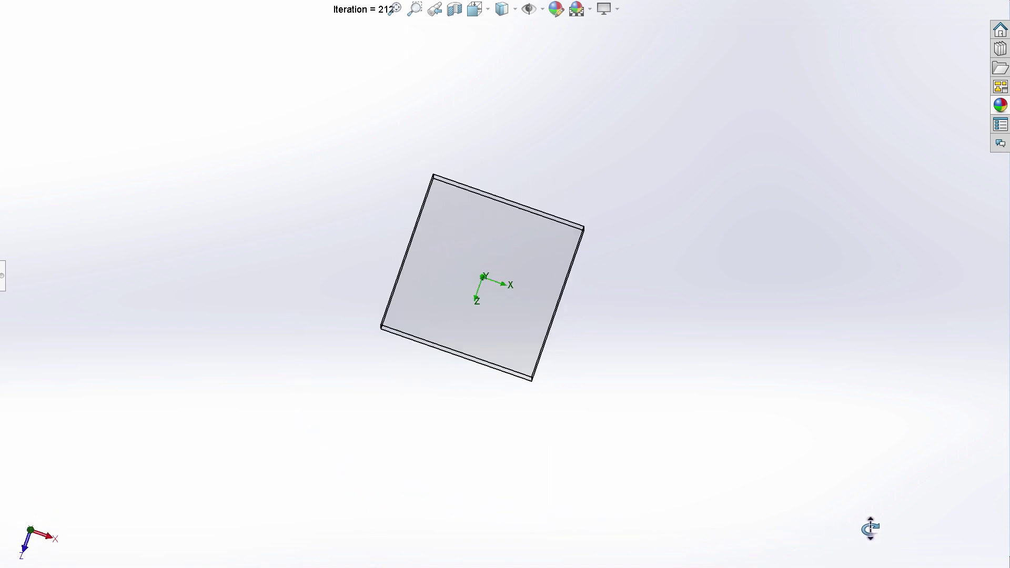
{"action": "mouse_move", "coordinate": [932, 489]}
{"action": "middle_mouse_down"}
{"action": "mouse_move", "coordinate": [563, 473]}
{"action": "mouse_move", "coordinate": [3, 426]}
{"action": "mouse_move", "coordinate": [8, 409]}
{"action": "mouse_move", "coordinate": [175, 377]}
{"action": "mouse_move", "coordinate": [1005, 266]}
{"action": "mouse_move", "coordinate": [451, 235]}
{"action": "mouse_move", "coordinate": [108, 201]}
{"action": "mouse_move", "coordinate": [63, 124]}
{"action": "mouse_move", "coordinate": [275, 61]}
{"action": "mouse_move", "coordinate": [494, 79]}
{"action": "mouse_move", "coordinate": [751, 75]}
{"action": "mouse_move", "coordinate": [886, 70]}
{"action": "mouse_move", "coordinate": [1005, 47]}
{"action": "mouse_move", "coordinate": [721, 11]}
{"action": "mouse_move", "coordinate": [511, 8]}
{"action": "mouse_move", "coordinate": [798, 182]}
{"action": "mouse_move", "coordinate": [509, 266]}
{"action": "middle_mouse_up"}
{"action": "scroll", "coordinate": [508, 272], "scroll_direction": "down", "scroll_amount": 3}
{"action": "scroll", "coordinate": [503, 286], "scroll_direction": "down", "scroll_amount": 3}
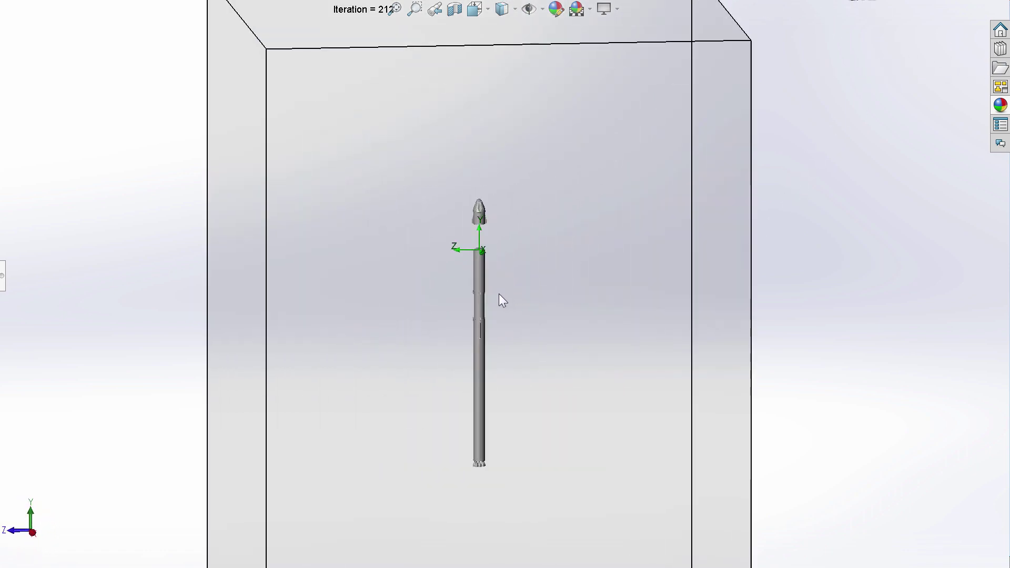
{"action": "scroll", "coordinate": [503, 296], "scroll_direction": "down", "scroll_amount": 3}
{"action": "scroll", "coordinate": [510, 304], "scroll_direction": "up", "scroll_amount": 5}
{"action": "mouse_move", "coordinate": [525, 334]}
{"action": "middle_mouse_down"}
{"action": "mouse_move", "coordinate": [429, 280]}
{"action": "mouse_move", "coordinate": [35, 1]}
{"action": "middle_mouse_up"}
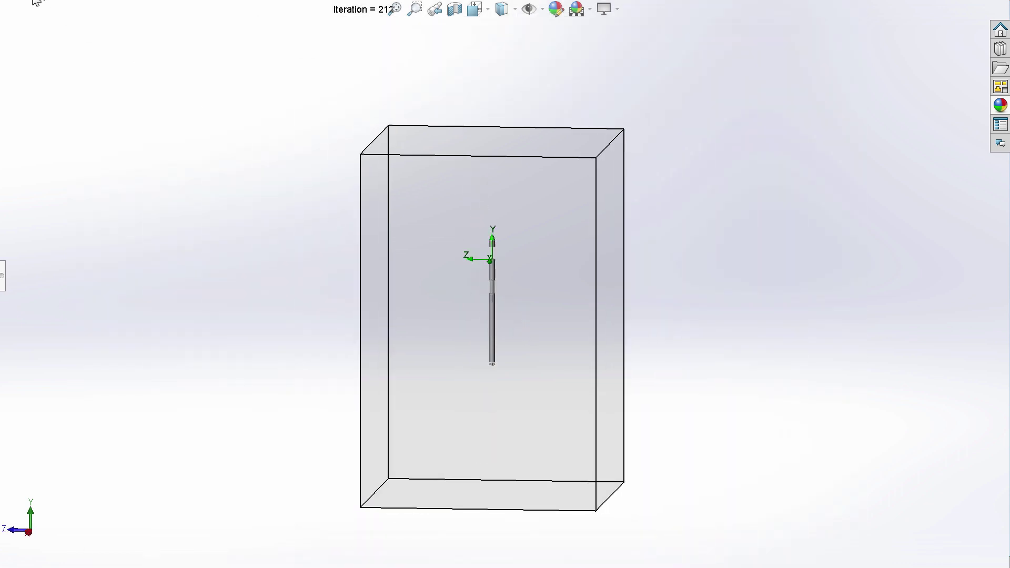
{"action": "middle_click_drag", "start_coordinate": [373, 253], "coordinate": [496, 300]}
Zoom in and tilt toward the nozzle end, then pull back to the whole rocket.
{"action": "scroll", "coordinate": [507, 367], "scroll_direction": "down", "scroll_amount": 2}
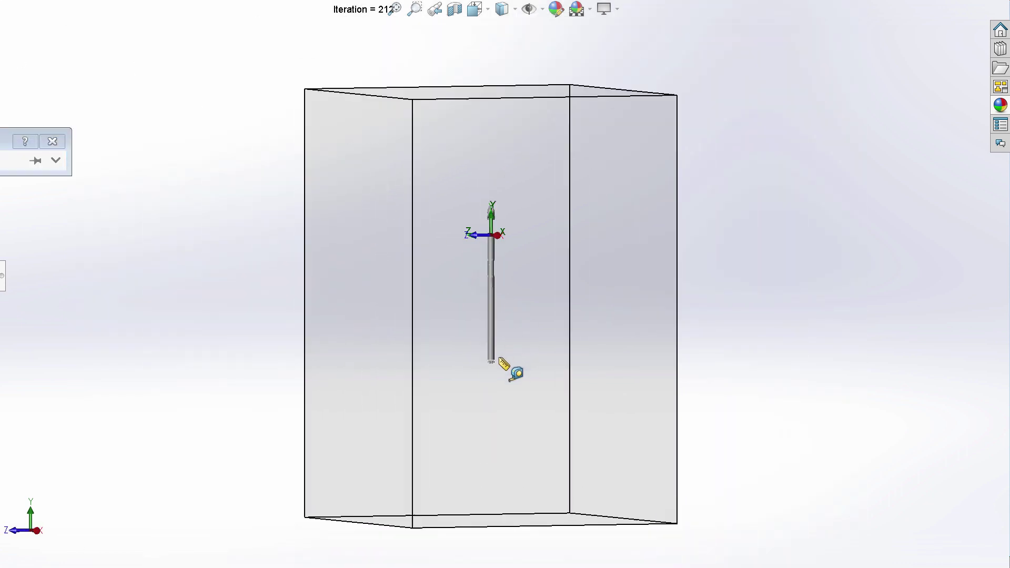
{"action": "scroll", "coordinate": [498, 361], "scroll_direction": "down", "scroll_amount": 3}
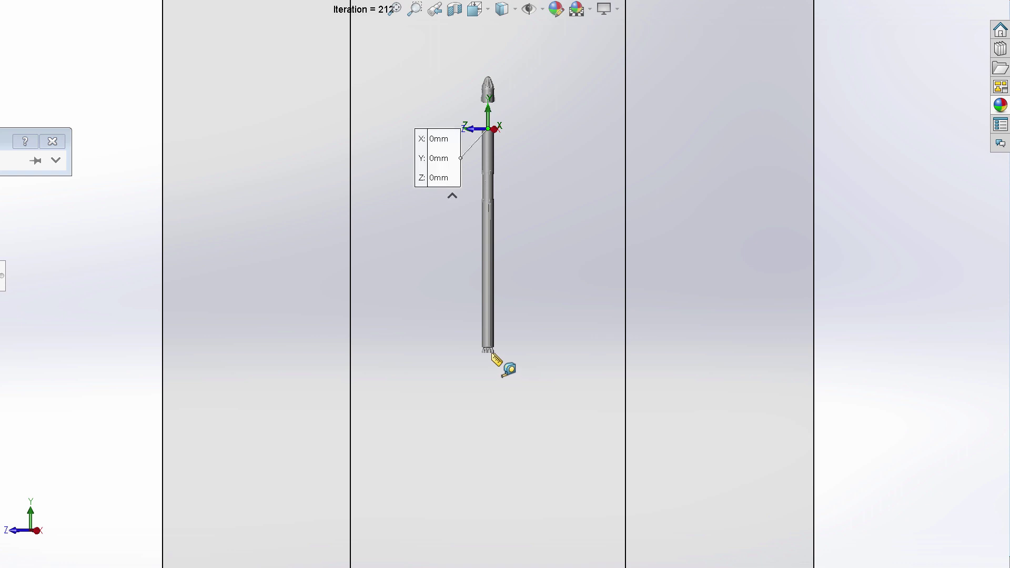
{"action": "scroll", "coordinate": [518, 363], "scroll_direction": "down", "scroll_amount": 2}
{"action": "scroll", "coordinate": [489, 353], "scroll_direction": "down", "scroll_amount": 3}
{"action": "scroll", "coordinate": [476, 326], "scroll_direction": "down", "scroll_amount": 1}
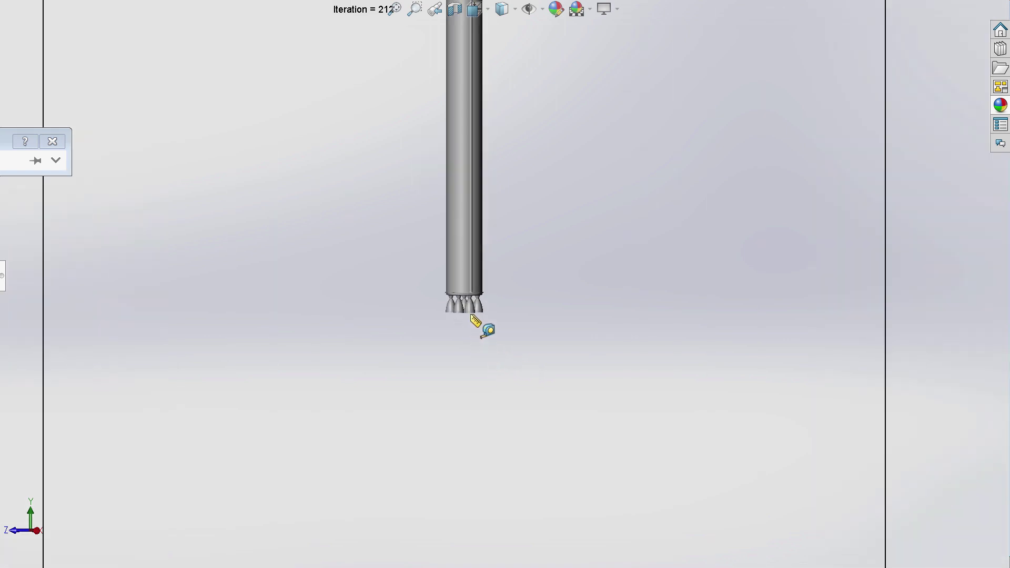
{"action": "mouse_move", "coordinate": [472, 317]}
{"action": "middle_mouse_down"}
{"action": "mouse_move", "coordinate": [472, 283]}
{"action": "mouse_move", "coordinate": [476, 322]}
{"action": "middle_mouse_up"}
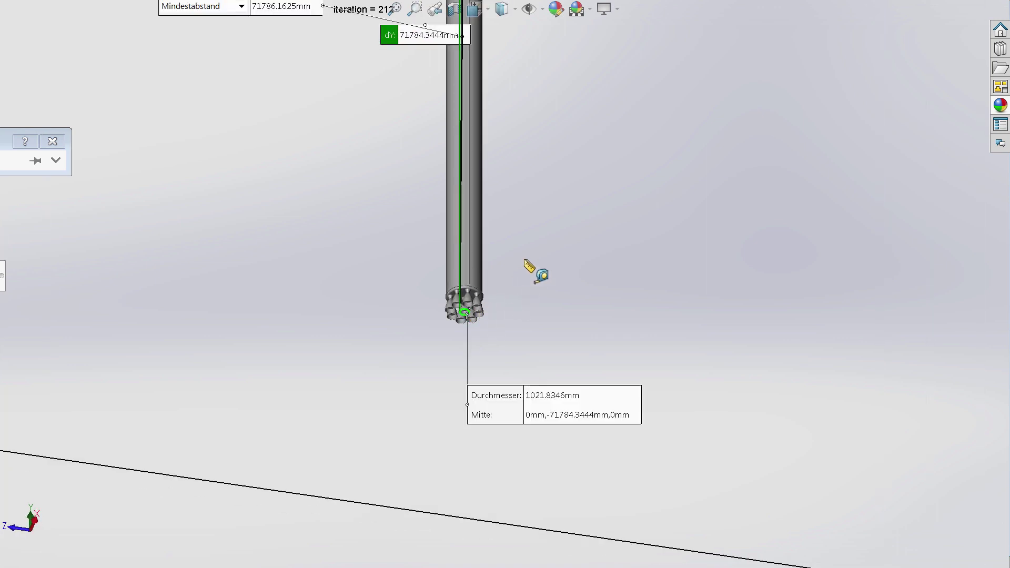
{"action": "scroll", "coordinate": [534, 268], "scroll_direction": "up", "scroll_amount": 3}
{"action": "mouse_move", "coordinate": [535, 264]}
{"action": "middle_mouse_down"}
{"action": "mouse_move", "coordinate": [534, 219]}
{"action": "mouse_move", "coordinate": [498, 246]}
{"action": "middle_mouse_up"}
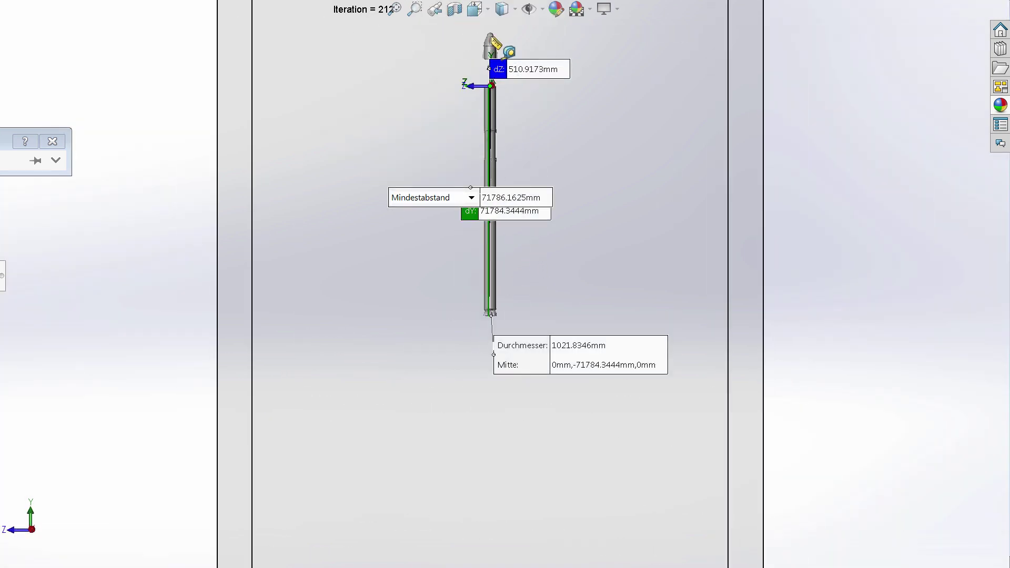
Pick the capsule nose tip to read its 71786.1625 mm distance, then zoom out.
{"action": "left_click", "coordinate": [488, 35]}
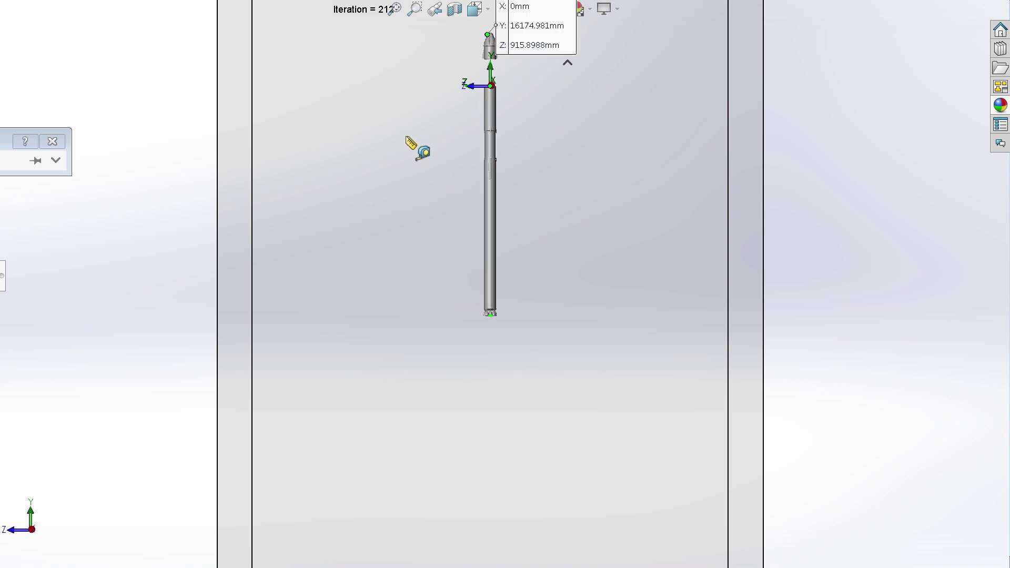
{"action": "key", "text": "z"}
{"action": "scroll", "coordinate": [485, 129], "scroll_direction": "down", "scroll_amount": 4}
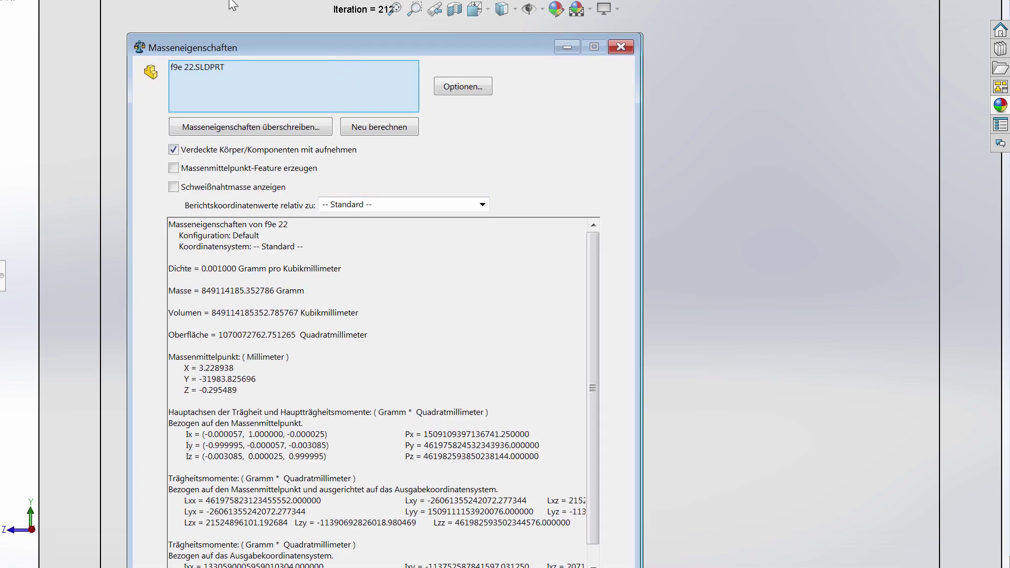
Move the mass properties window aside to read the 849114185 g rocket mass.
{"action": "left_click_drag", "start_coordinate": [345, 51], "coordinate": [239, 0]}
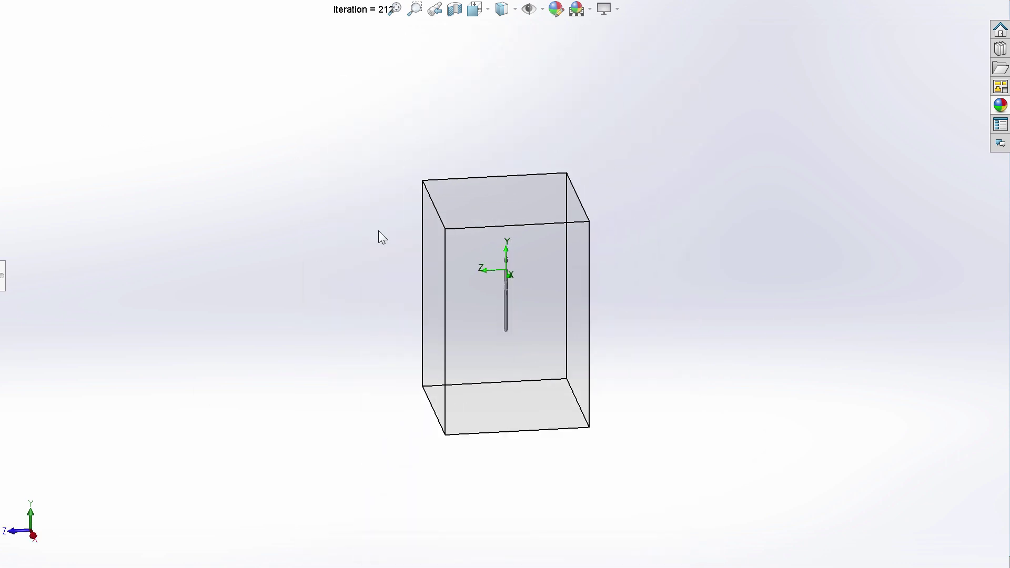
Zoom in and orbit the nozzle end to a straight side view.
{"action": "scroll", "coordinate": [558, 305], "scroll_direction": "down", "scroll_amount": 2}
{"action": "scroll", "coordinate": [504, 271], "scroll_direction": "down", "scroll_amount": 1}
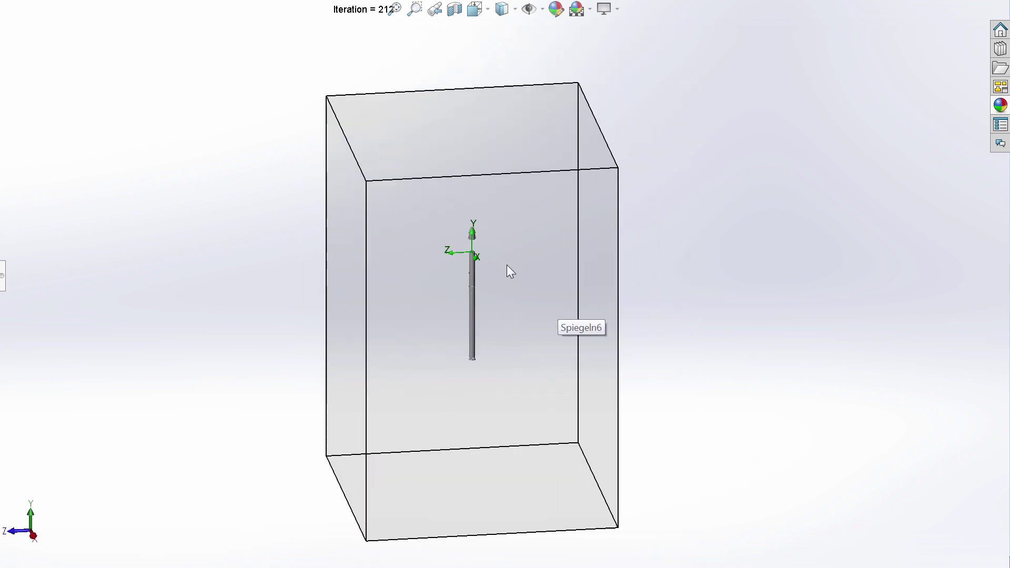
{"action": "scroll", "coordinate": [506, 270], "scroll_direction": "down", "scroll_amount": 2}
{"action": "scroll", "coordinate": [486, 294], "scroll_direction": "down", "scroll_amount": 2}
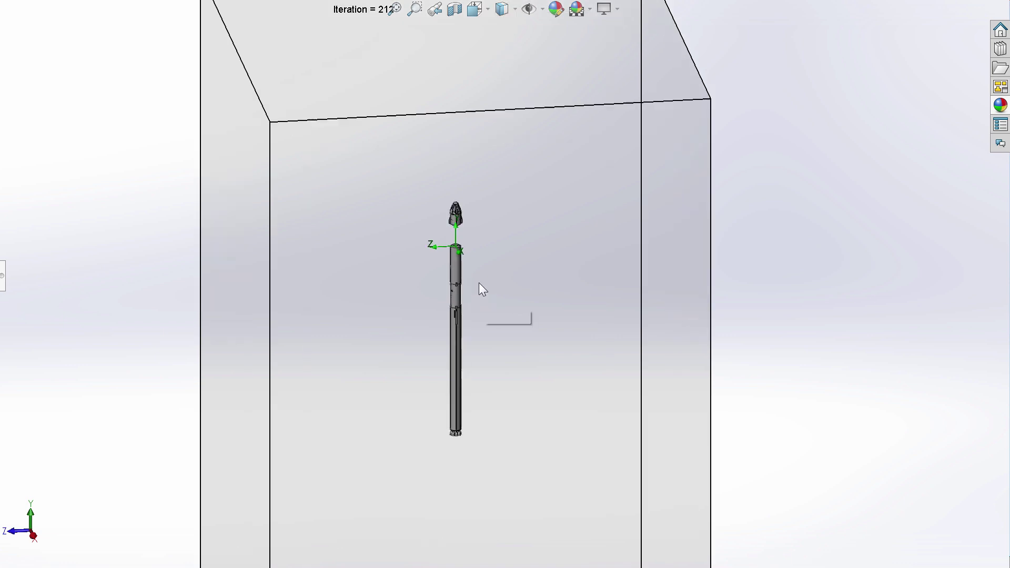
{"action": "scroll", "coordinate": [476, 264], "scroll_direction": "down", "scroll_amount": 2}
{"action": "mouse_move", "coordinate": [470, 225]}
{"action": "middle_mouse_down"}
{"action": "mouse_move", "coordinate": [503, 388]}
{"action": "mouse_move", "coordinate": [669, 16]}
{"action": "mouse_move", "coordinate": [537, 469]}
{"action": "middle_mouse_up"}
{"action": "scroll", "coordinate": [526, 485], "scroll_direction": "down", "scroll_amount": 2}
{"action": "scroll", "coordinate": [472, 516], "scroll_direction": "down", "scroll_amount": 2}
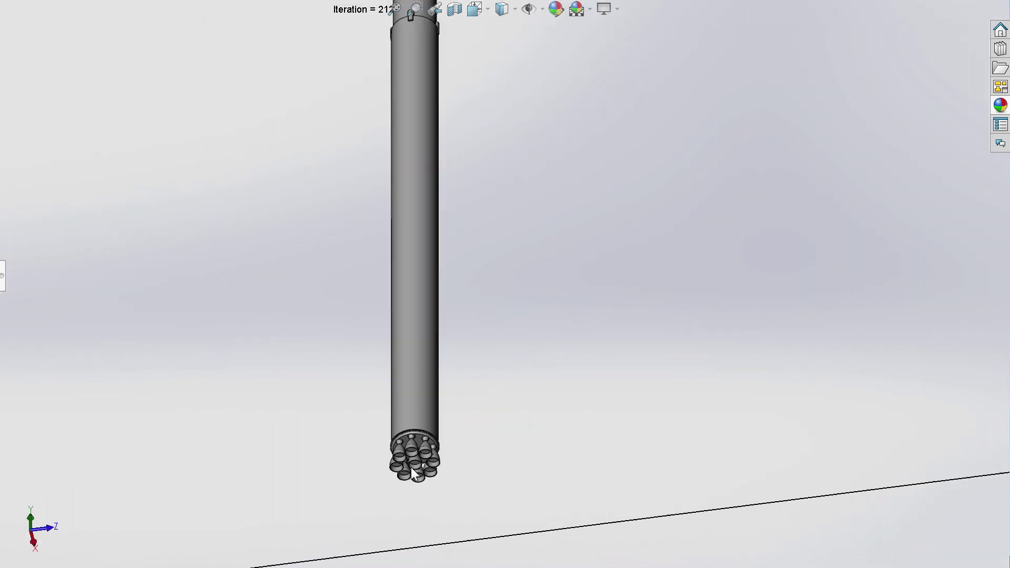
{"action": "scroll", "coordinate": [453, 403], "scroll_direction": "down", "scroll_amount": 2}
{"action": "mouse_move", "coordinate": [453, 403]}
{"action": "middle_mouse_down"}
{"action": "mouse_move", "coordinate": [488, 331]}
{"action": "mouse_move", "coordinate": [466, 526]}
{"action": "middle_mouse_up"}
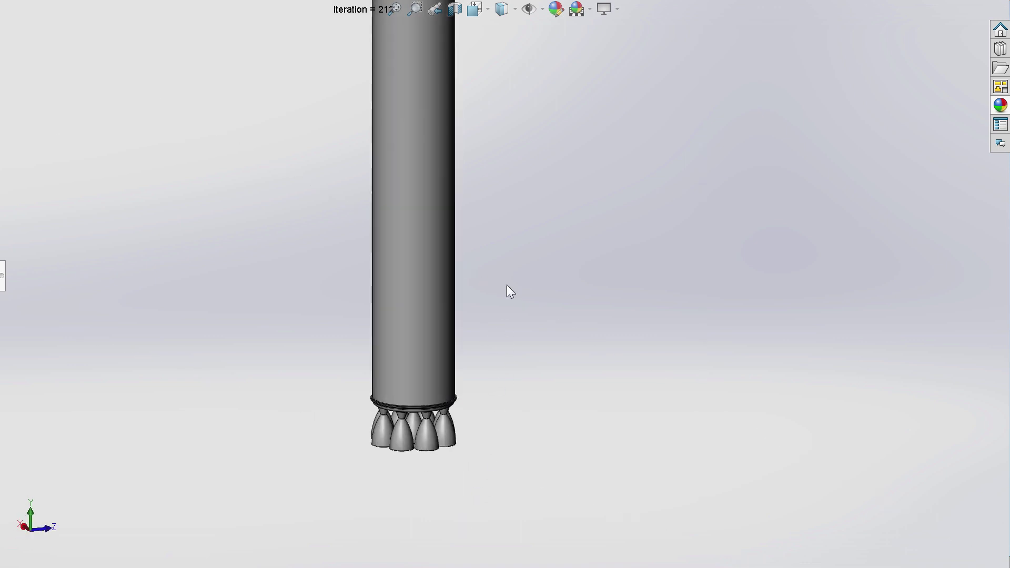
Orbit and zoom around the separated capsule and upper stage, viewing from a higher angle.
{"action": "scroll", "coordinate": [506, 285], "scroll_direction": "up", "scroll_amount": 5}
{"action": "middle_click_drag", "start_coordinate": [507, 285], "coordinate": [520, 128]}
{"action": "scroll", "coordinate": [485, 263], "scroll_direction": "down", "scroll_amount": 2}
{"action": "scroll", "coordinate": [421, 444], "scroll_direction": "down", "scroll_amount": 3}
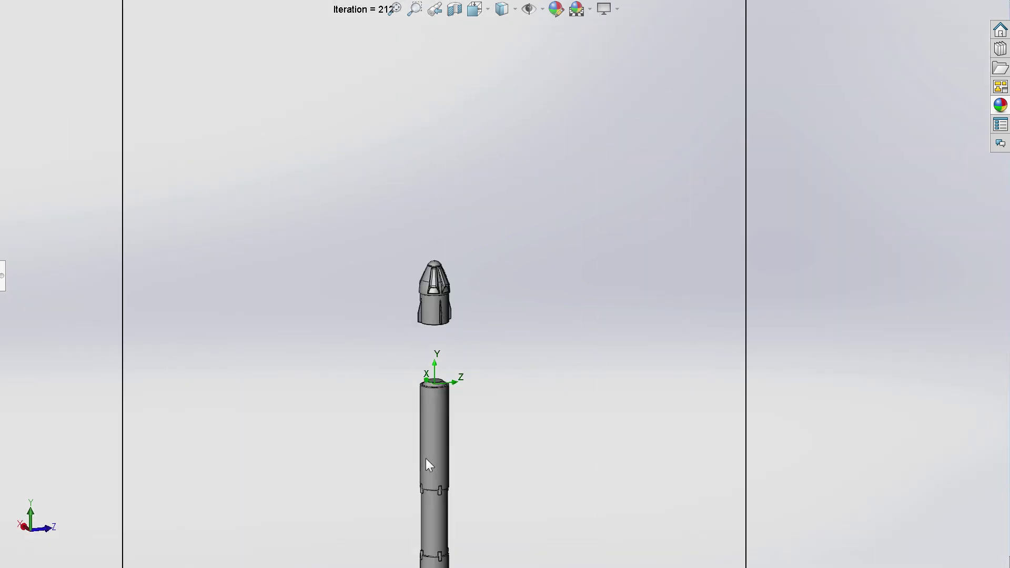
{"action": "mouse_move", "coordinate": [425, 459]}
{"action": "middle_mouse_down"}
{"action": "mouse_move", "coordinate": [440, 472]}
{"action": "mouse_move", "coordinate": [409, 469]}
{"action": "mouse_move", "coordinate": [300, 497]}
{"action": "mouse_move", "coordinate": [397, 503]}
{"action": "mouse_move", "coordinate": [311, 523]}
{"action": "middle_mouse_up"}
{"action": "scroll", "coordinate": [449, 476], "scroll_direction": "up", "scroll_amount": 4}
{"action": "scroll", "coordinate": [507, 283], "scroll_direction": "down", "scroll_amount": 5}
{"action": "scroll", "coordinate": [506, 282], "scroll_direction": "up", "scroll_amount": 1}
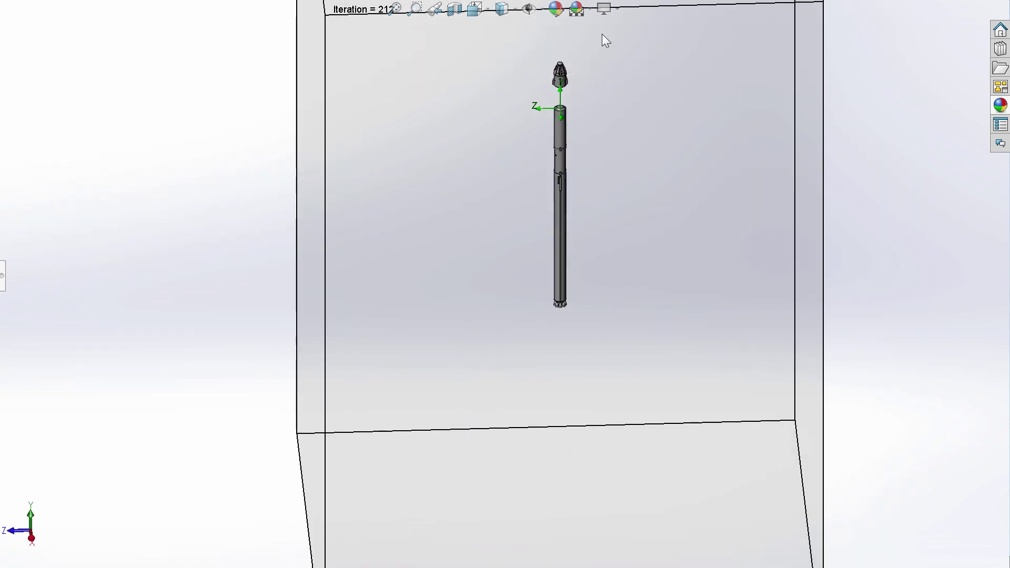
{"action": "scroll", "coordinate": [602, 34], "scroll_direction": "down", "scroll_amount": 2}
{"action": "scroll", "coordinate": [533, 135], "scroll_direction": "down", "scroll_amount": 3}
{"action": "scroll", "coordinate": [533, 138], "scroll_direction": "down", "scroll_amount": 2}
{"action": "scroll", "coordinate": [533, 138], "scroll_direction": "down", "scroll_amount": 2}
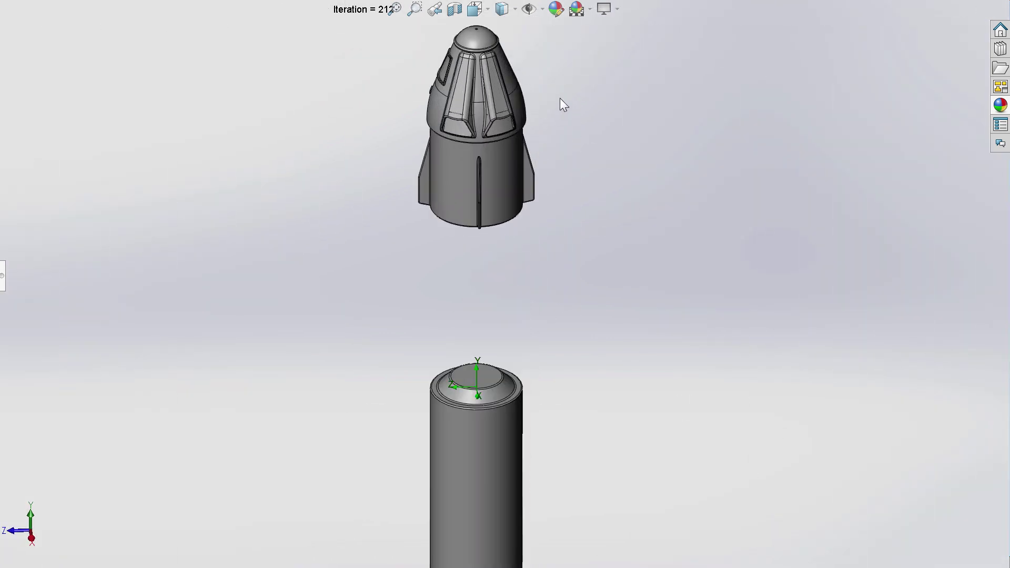
{"action": "scroll", "coordinate": [560, 100], "scroll_direction": "down", "scroll_amount": 2}
{"action": "mouse_move", "coordinate": [555, 83]}
{"action": "middle_mouse_down"}
{"action": "mouse_move", "coordinate": [541, 151]}
{"action": "mouse_move", "coordinate": [819, 105]}
{"action": "mouse_move", "coordinate": [560, 163]}
{"action": "middle_mouse_up"}
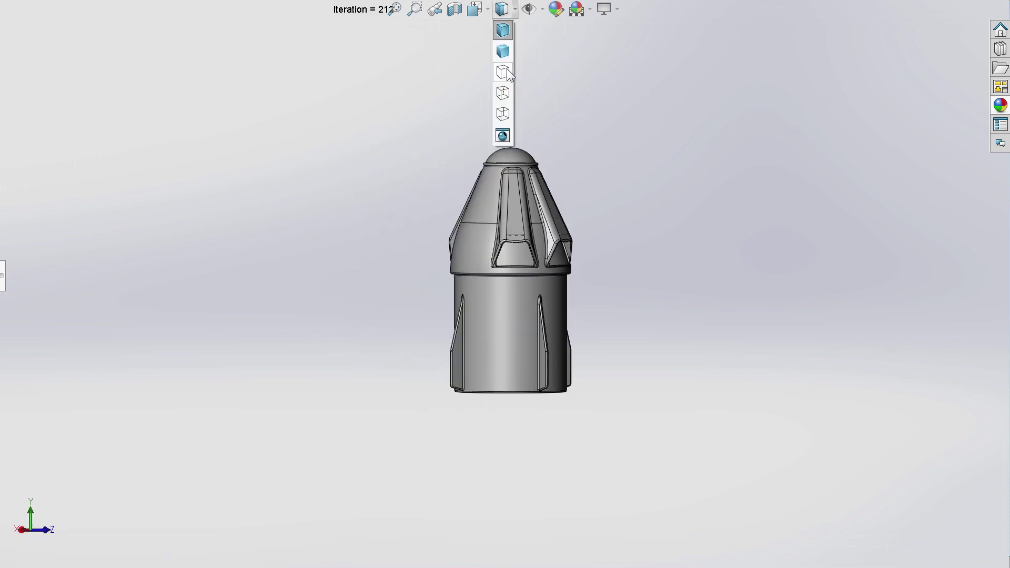
Show the rocket as a wireframe and rotate it to see the whole model.
{"action": "left_click", "coordinate": [503, 113]}
{"action": "mouse_move", "coordinate": [561, 198]}
{"action": "middle_mouse_down"}
{"action": "mouse_move", "coordinate": [559, 153]}
{"action": "mouse_move", "coordinate": [501, 350]}
{"action": "middle_mouse_up"}
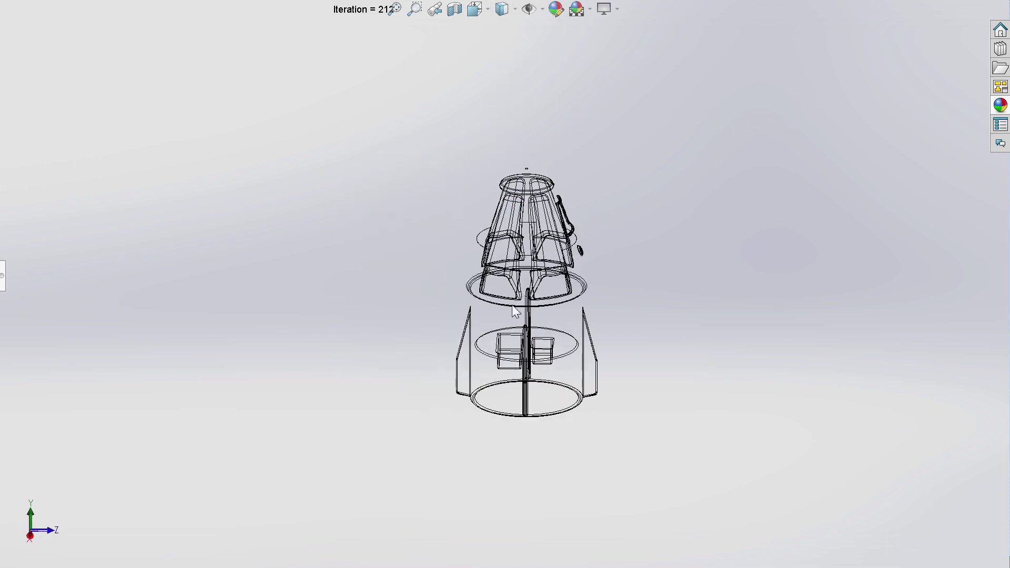
{"action": "scroll", "coordinate": [501, 350], "scroll_direction": "up", "scroll_amount": 3}
{"action": "scroll", "coordinate": [503, 354], "scroll_direction": "up", "scroll_amount": 3}
{"action": "scroll", "coordinate": [482, 357], "scroll_direction": "up", "scroll_amount": 3}
{"action": "scroll", "coordinate": [478, 415], "scroll_direction": "down", "scroll_amount": 3}
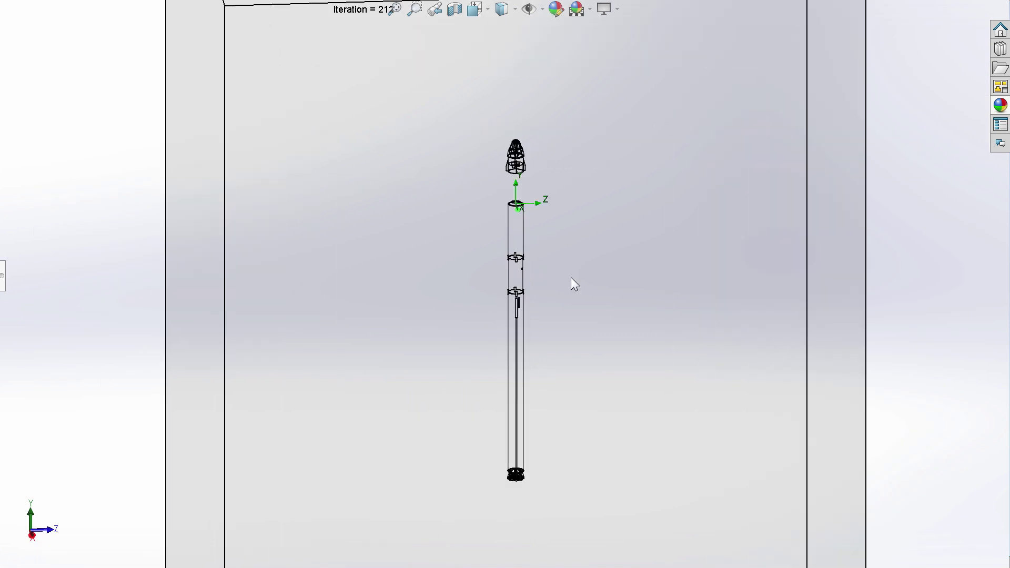
Return to shaded display and orbit the rocket in its domain toward a front view.
{"action": "left_click", "coordinate": [504, 31]}
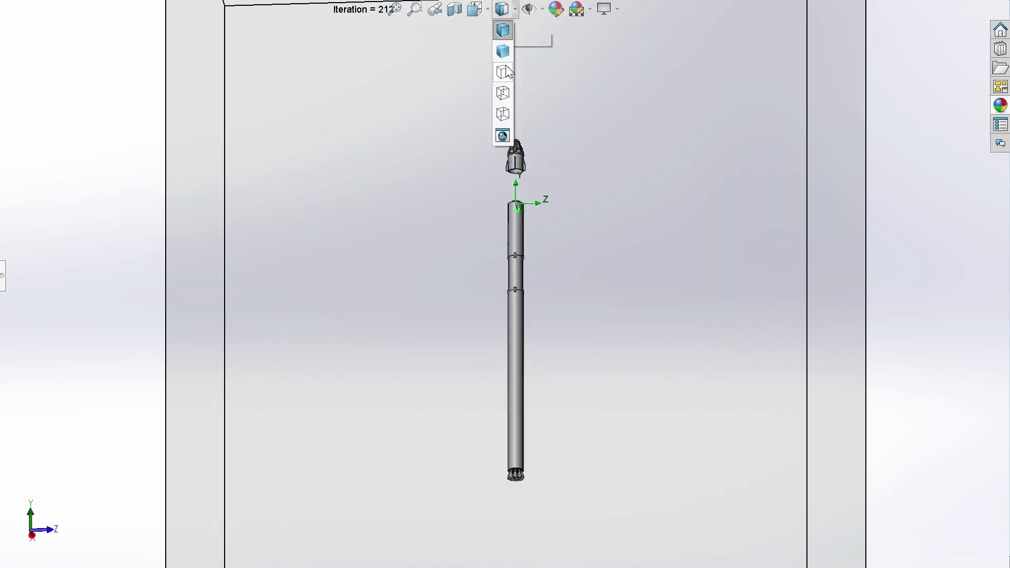
{"action": "middle_click_drag", "start_coordinate": [543, 246], "coordinate": [442, 374]}
{"action": "scroll", "coordinate": [525, 169], "scroll_direction": "down", "scroll_amount": 5}
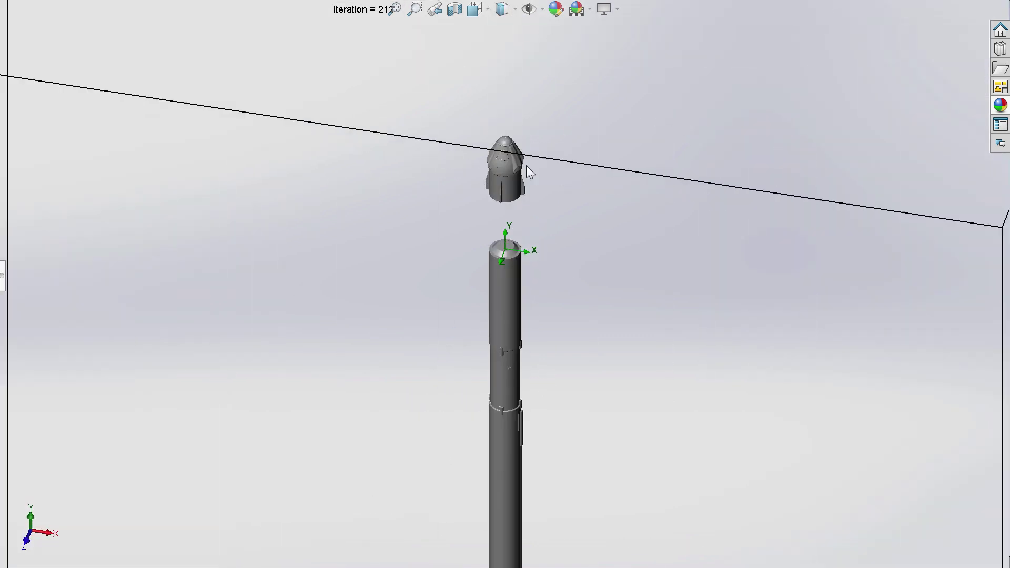
{"action": "scroll", "coordinate": [501, 175], "scroll_direction": "down", "scroll_amount": 2}
{"action": "scroll", "coordinate": [503, 175], "scroll_direction": "down", "scroll_amount": 2}
{"action": "mouse_move", "coordinate": [504, 176]}
{"action": "middle_mouse_down"}
{"action": "mouse_move", "coordinate": [710, 181]}
{"action": "mouse_move", "coordinate": [507, 282]}
{"action": "mouse_move", "coordinate": [506, 382]}
{"action": "mouse_move", "coordinate": [521, 397]}
{"action": "mouse_move", "coordinate": [560, 257]}
{"action": "mouse_move", "coordinate": [523, 262]}
{"action": "mouse_move", "coordinate": [506, 323]}
{"action": "middle_mouse_up"}
{"action": "scroll", "coordinate": [506, 387], "scroll_direction": "up", "scroll_amount": 5}
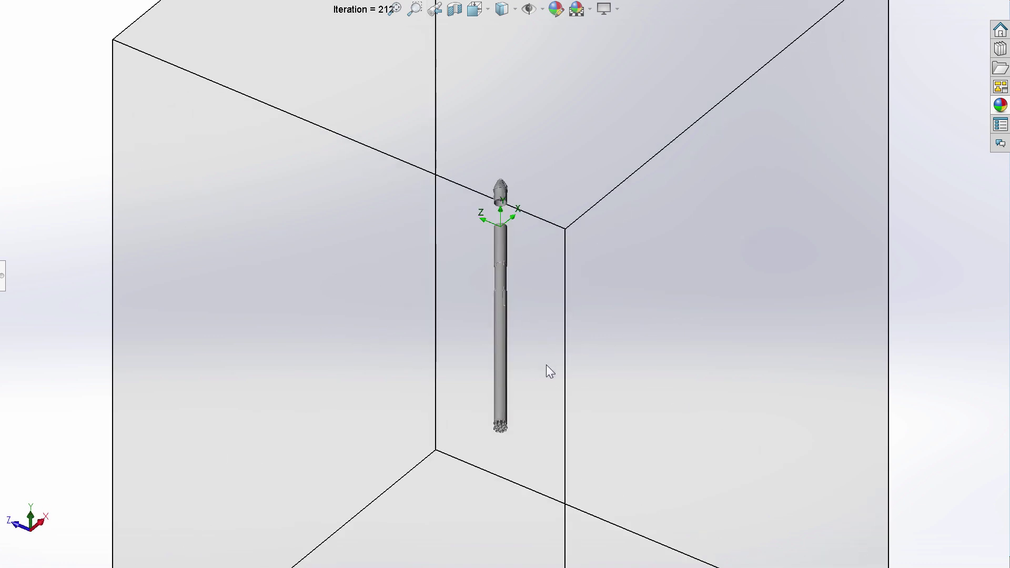
{"action": "middle_click_drag", "start_coordinate": [546, 365], "coordinate": [558, 30]}
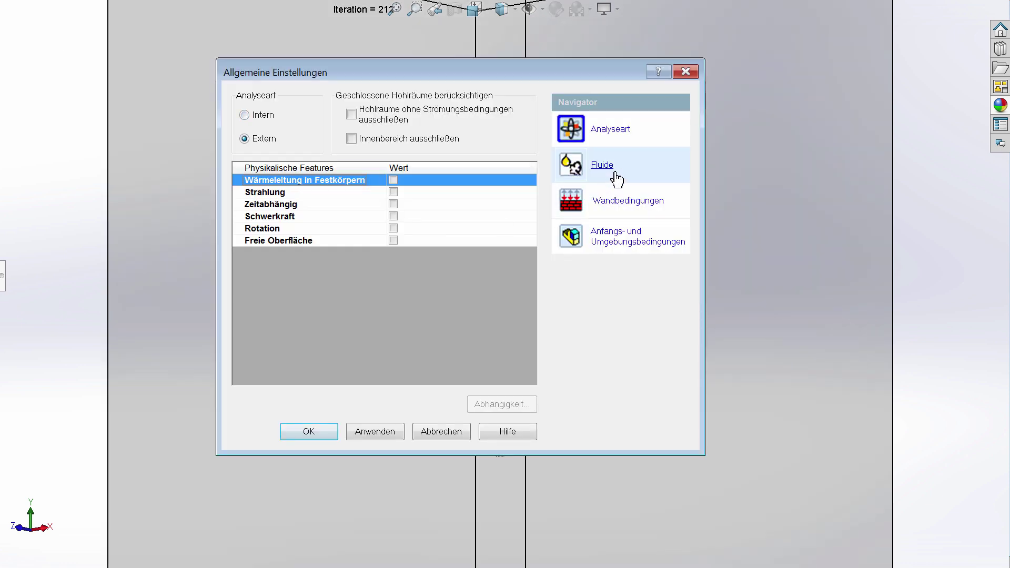
Review fluids, wall and initial/ambient conditions and the 0.75-travel stop criterion without changes.
{"action": "left_click", "coordinate": [609, 175]}
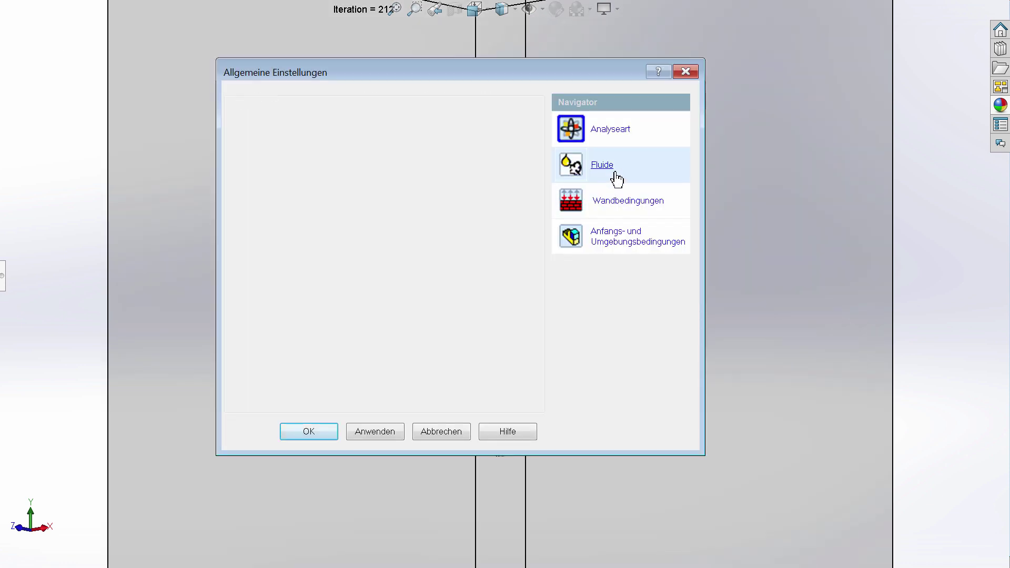
{"action": "left_click", "coordinate": [607, 205]}
{"action": "left_click", "coordinate": [584, 246]}
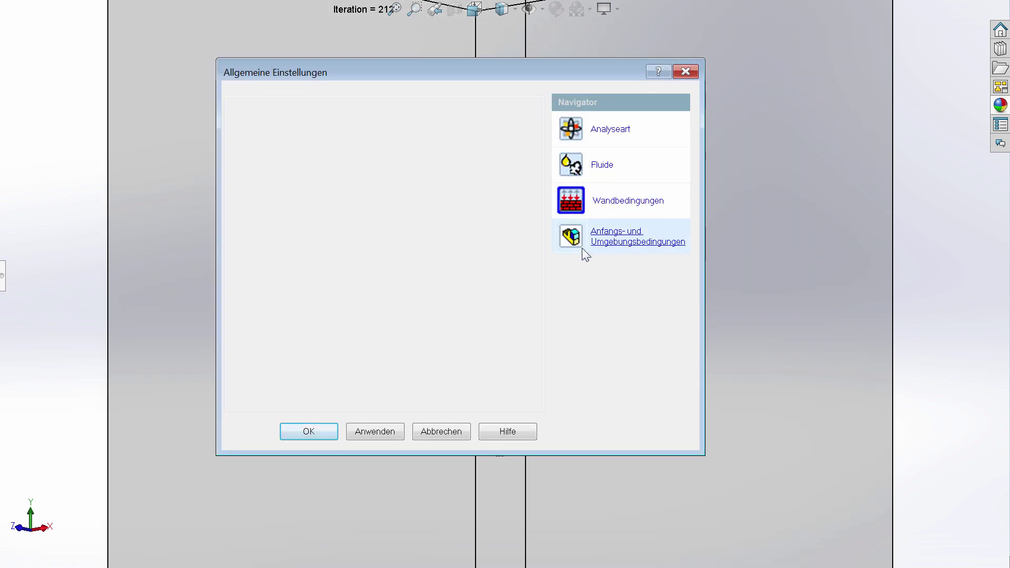
{"action": "left_click", "coordinate": [449, 432]}
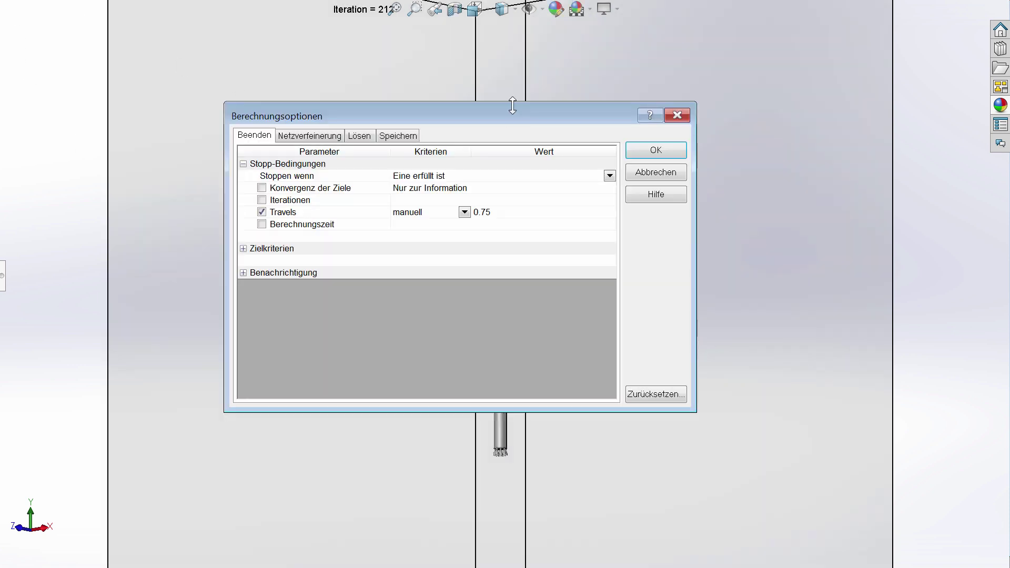
{"action": "key", "text": "Return"}
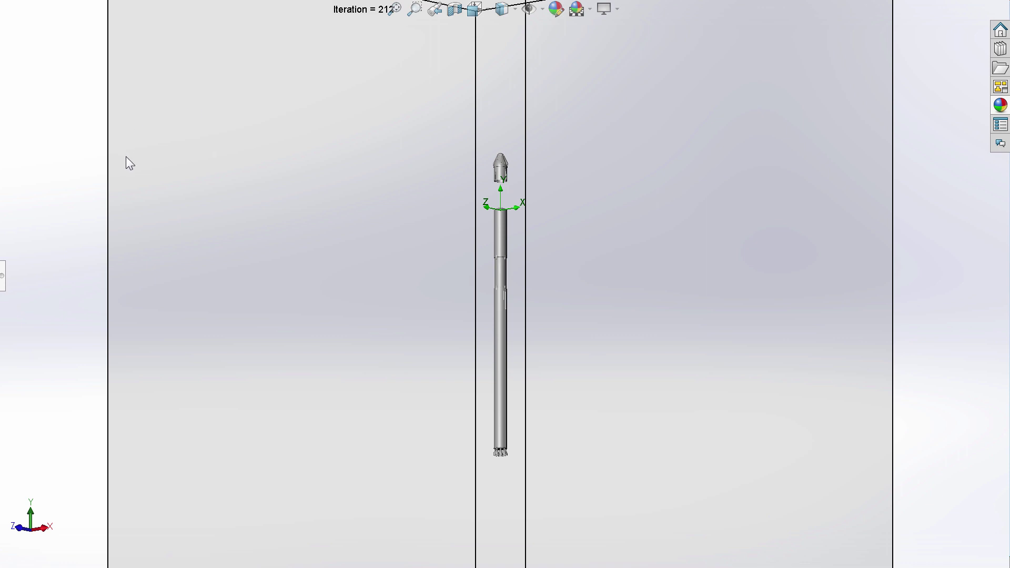
{"action": "middle_click_drag", "start_coordinate": [156, 172], "coordinate": [212, 292]}
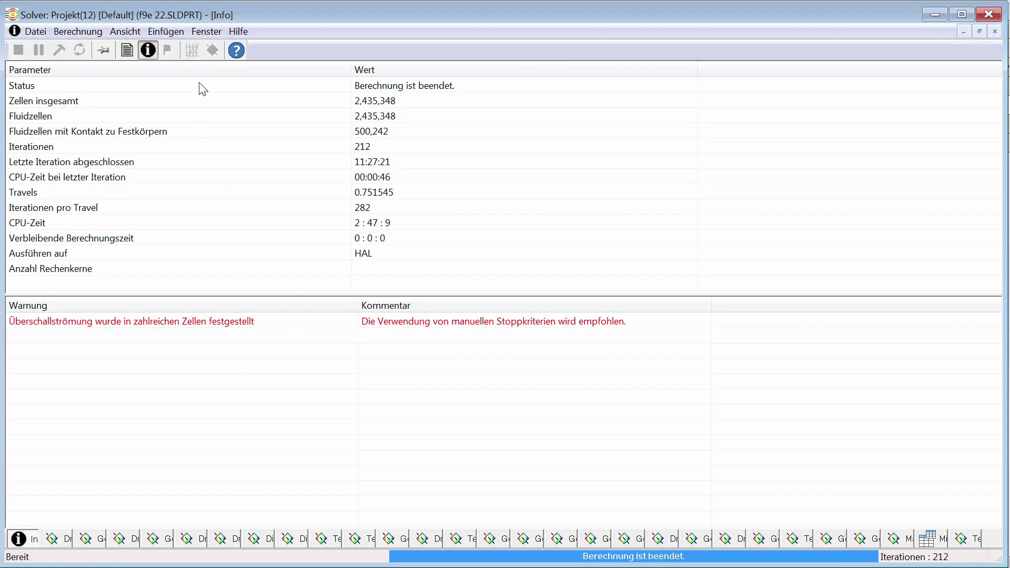
Insert the input-data overview, enlarge it, and scroll to the 90×135×90 mesh and 245 kg/s, 3200 K inlet.
{"action": "left_click", "coordinate": [165, 32]}
{"action": "left_click", "coordinate": [205, 101]}
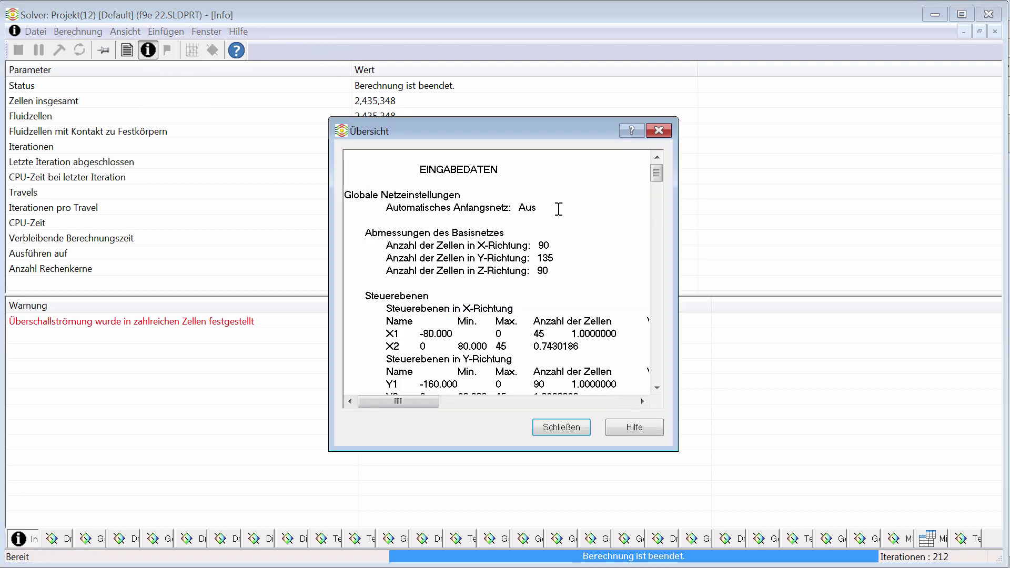
{"action": "left_click_drag", "start_coordinate": [676, 449], "coordinate": [835, 493]}
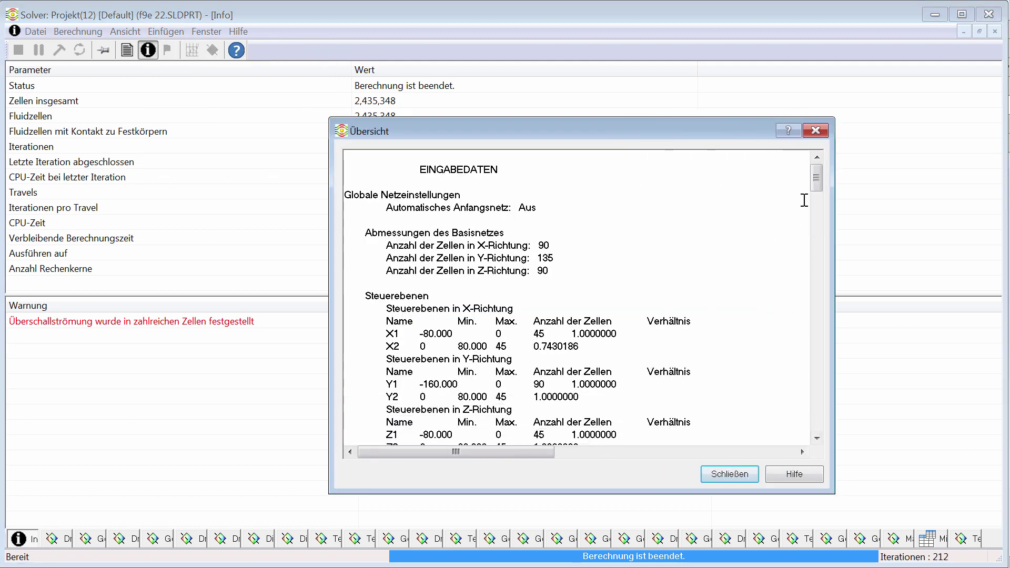
{"action": "left_click_drag", "start_coordinate": [817, 189], "coordinate": [816, 420]}
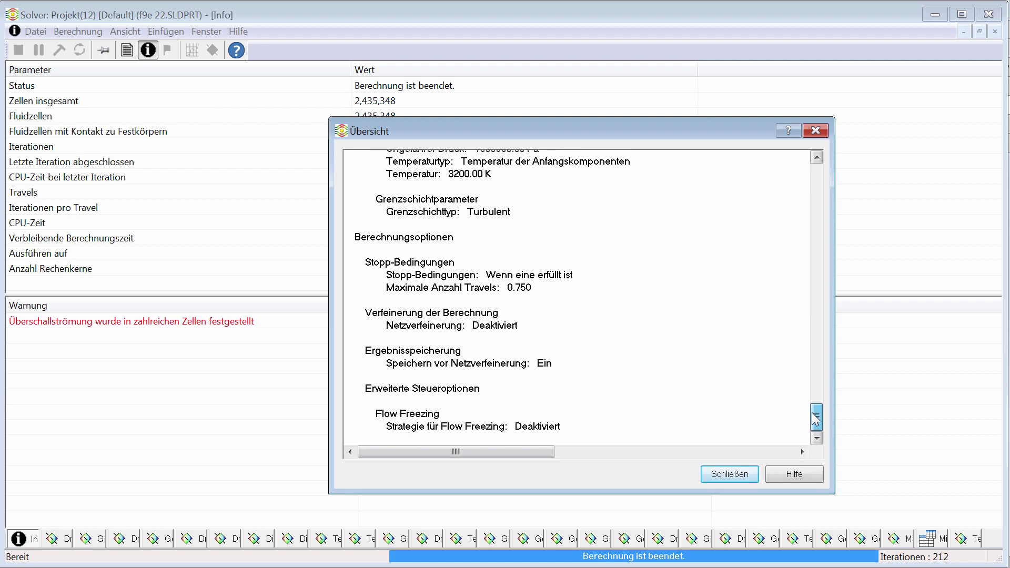
{"action": "left_click_drag", "start_coordinate": [807, 300], "coordinate": [812, 179]}
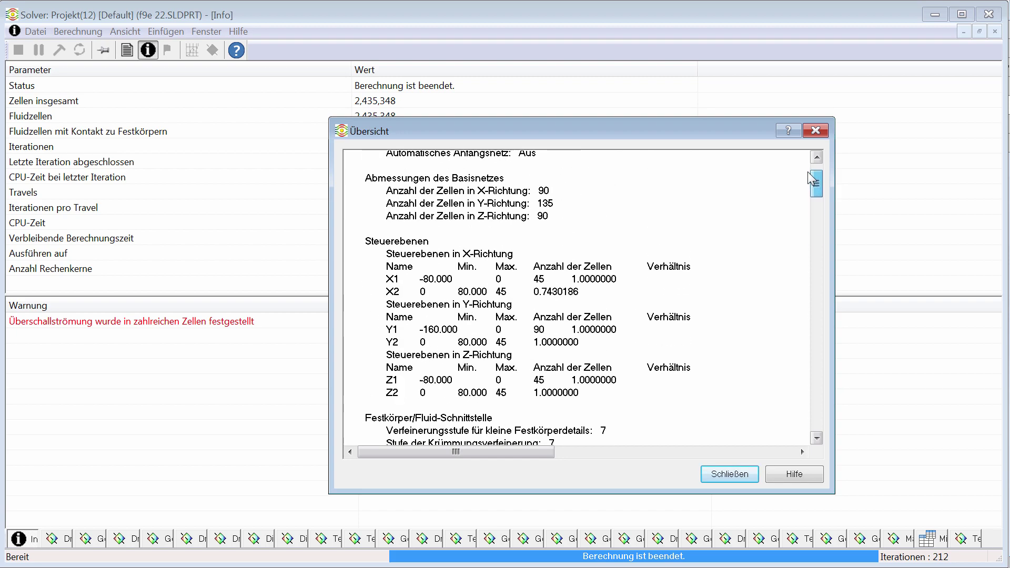
Close the overview and scroll through the pressure (Druck) cut plot along the rocket.
{"action": "left_click", "coordinate": [718, 473]}
{"action": "left_click", "coordinate": [63, 539]}
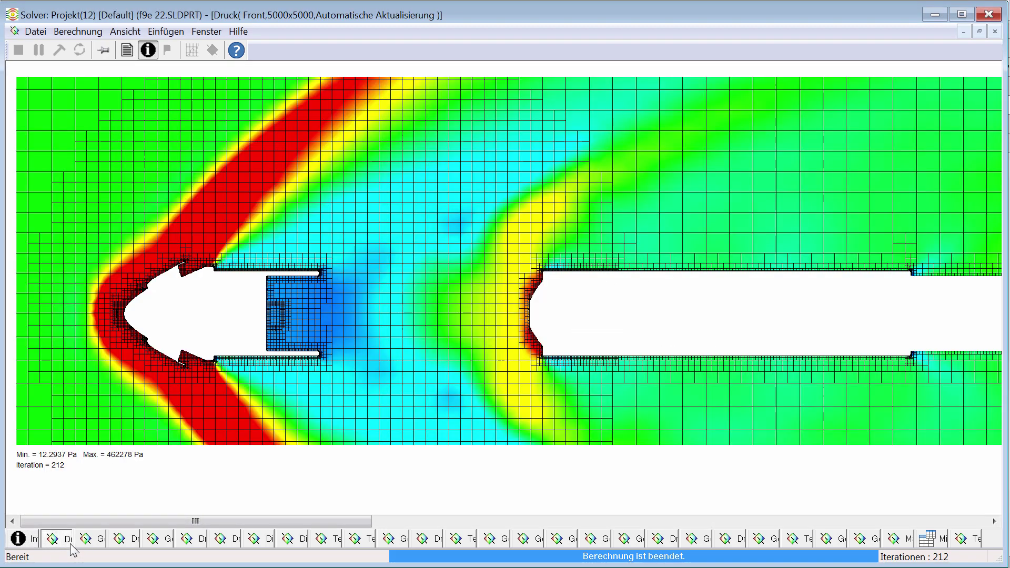
{"action": "scroll", "coordinate": [107, 496], "scroll_direction": "up", "scroll_amount": 2}
{"action": "scroll", "coordinate": [106, 497], "scroll_direction": "down", "scroll_amount": 2}
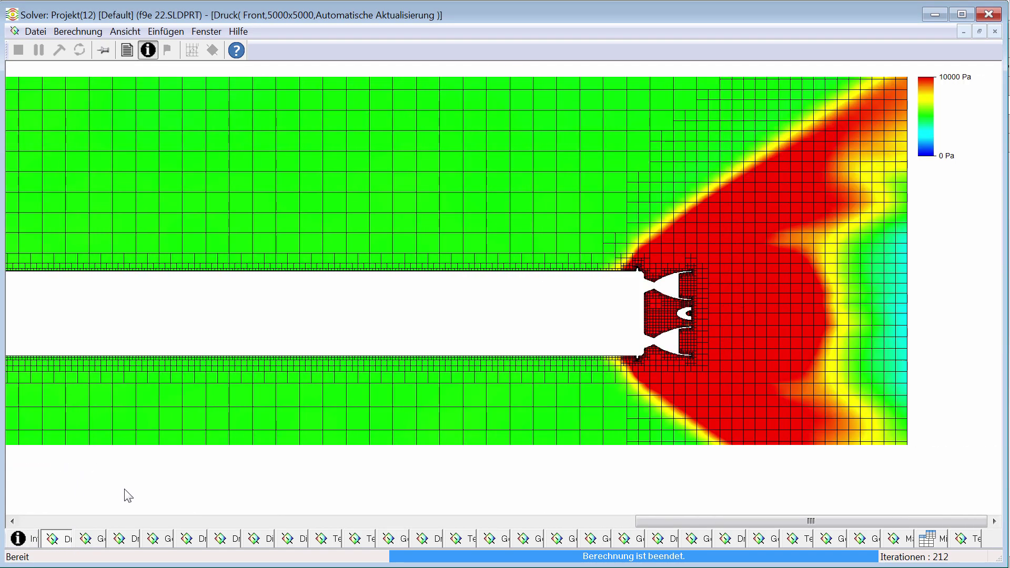
{"action": "scroll", "coordinate": [121, 492], "scroll_direction": "up", "scroll_amount": 2}
{"action": "scroll", "coordinate": [119, 496], "scroll_direction": "up", "scroll_amount": 1}
{"action": "scroll", "coordinate": [115, 497], "scroll_direction": "down", "scroll_amount": 2}
{"action": "scroll", "coordinate": [117, 496], "scroll_direction": "down", "scroll_amount": 2}
{"action": "scroll", "coordinate": [121, 503], "scroll_direction": "up", "scroll_amount": 2}
{"action": "scroll", "coordinate": [129, 512], "scroll_direction": "up", "scroll_amount": 1}
{"action": "scroll", "coordinate": [126, 510], "scroll_direction": "up", "scroll_amount": 2}
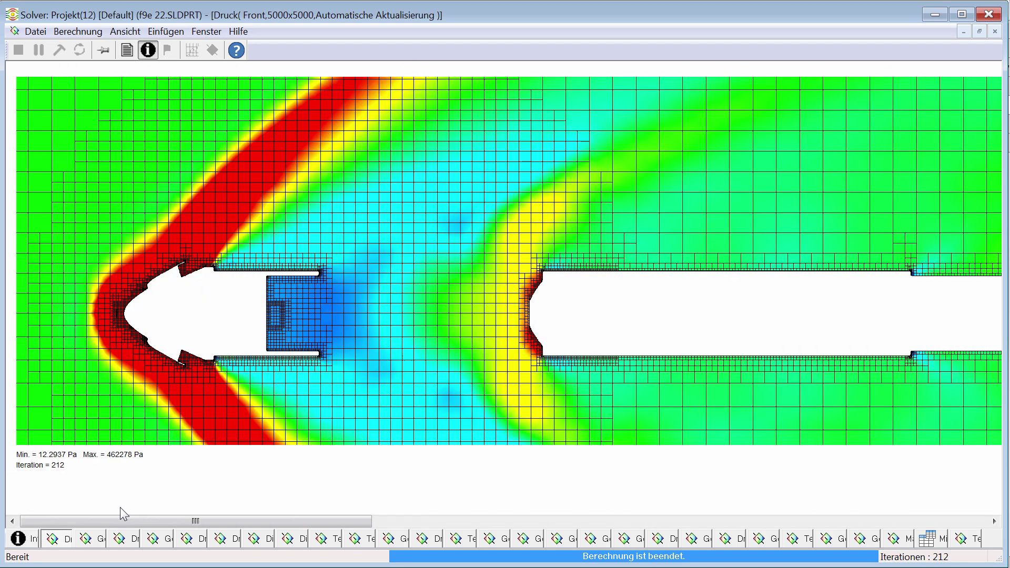
{"action": "scroll", "coordinate": [120, 507], "scroll_direction": "down", "scroll_amount": 2}
{"action": "scroll", "coordinate": [122, 512], "scroll_direction": "down", "scroll_amount": 2}
{"action": "scroll", "coordinate": [126, 513], "scroll_direction": "up", "scroll_amount": 2}
Show the velocity (Geschwindigkeit) cut plot, peaking at 2473.81 m/s around capsule and booster.
{"action": "left_click", "coordinate": [87, 538]}
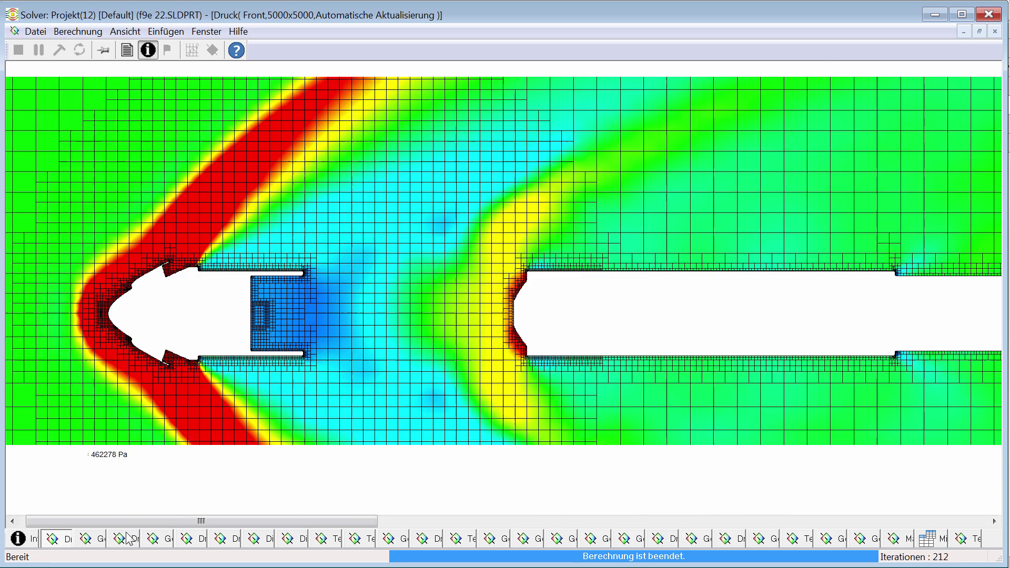
{"action": "scroll", "coordinate": [101, 499], "scroll_direction": "down", "scroll_amount": 1}
{"action": "scroll", "coordinate": [104, 504], "scroll_direction": "up", "scroll_amount": 1}
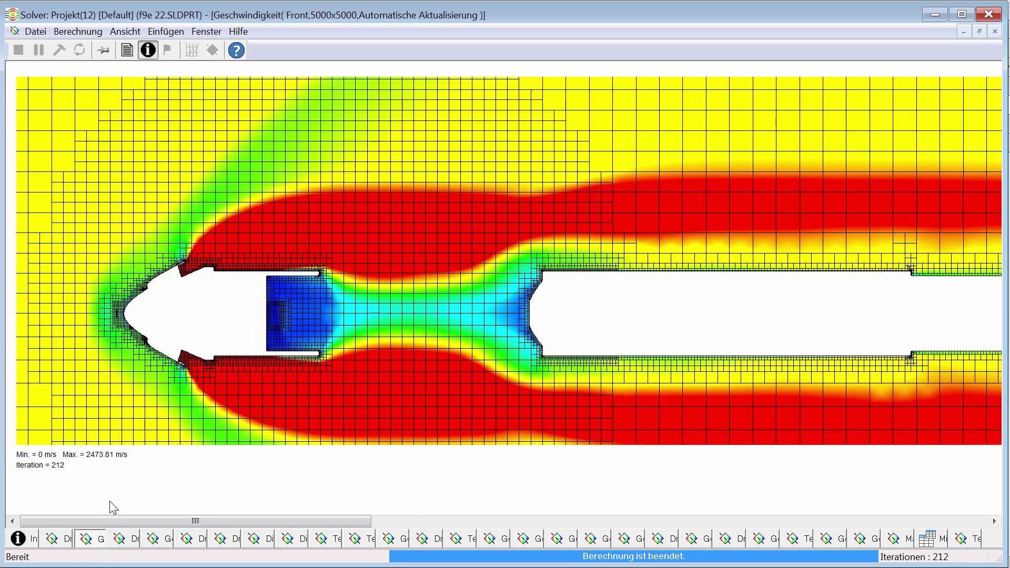
Scroll the velocity plot, then cycle through the other pressure and result plot windows.
{"action": "scroll", "coordinate": [111, 507], "scroll_direction": "down", "scroll_amount": 1}
{"action": "scroll", "coordinate": [115, 510], "scroll_direction": "down", "scroll_amount": 1}
{"action": "scroll", "coordinate": [121, 519], "scroll_direction": "up", "scroll_amount": 1}
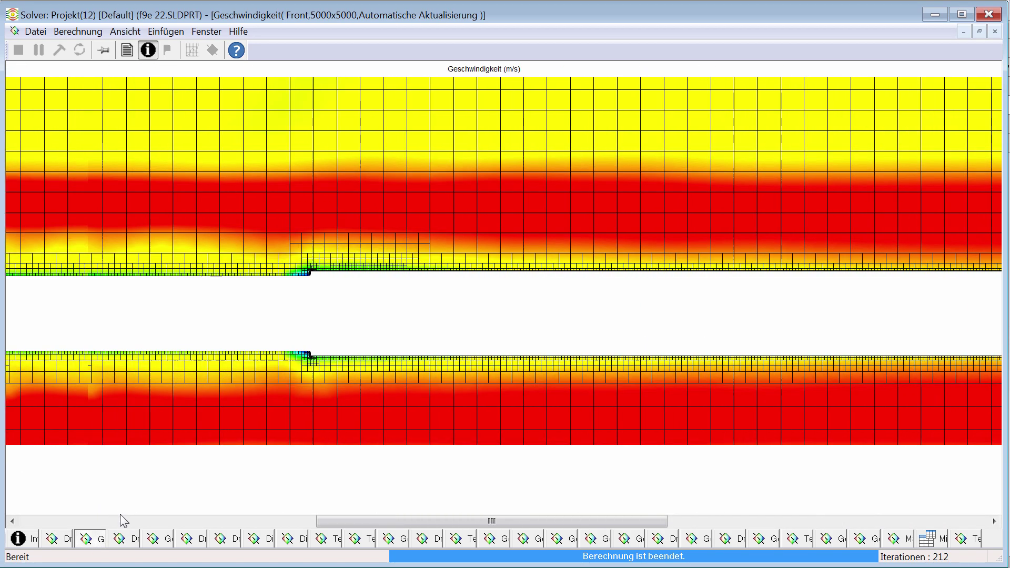
{"action": "scroll", "coordinate": [123, 519], "scroll_direction": "up", "scroll_amount": 1}
{"action": "scroll", "coordinate": [122, 520], "scroll_direction": "down", "scroll_amount": 1}
{"action": "scroll", "coordinate": [122, 522], "scroll_direction": "down", "scroll_amount": 1}
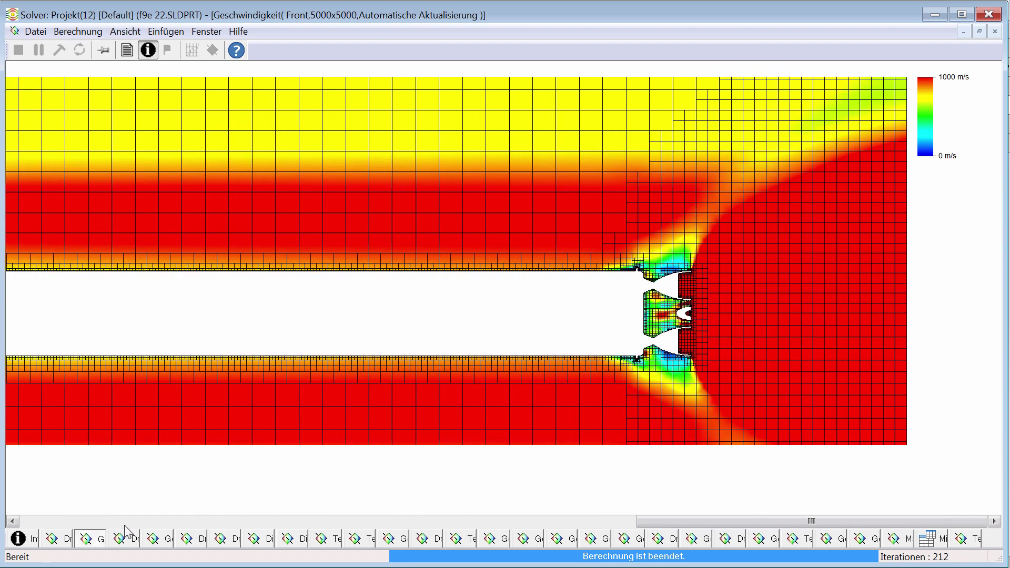
{"action": "scroll", "coordinate": [125, 526], "scroll_direction": "up", "scroll_amount": 2}
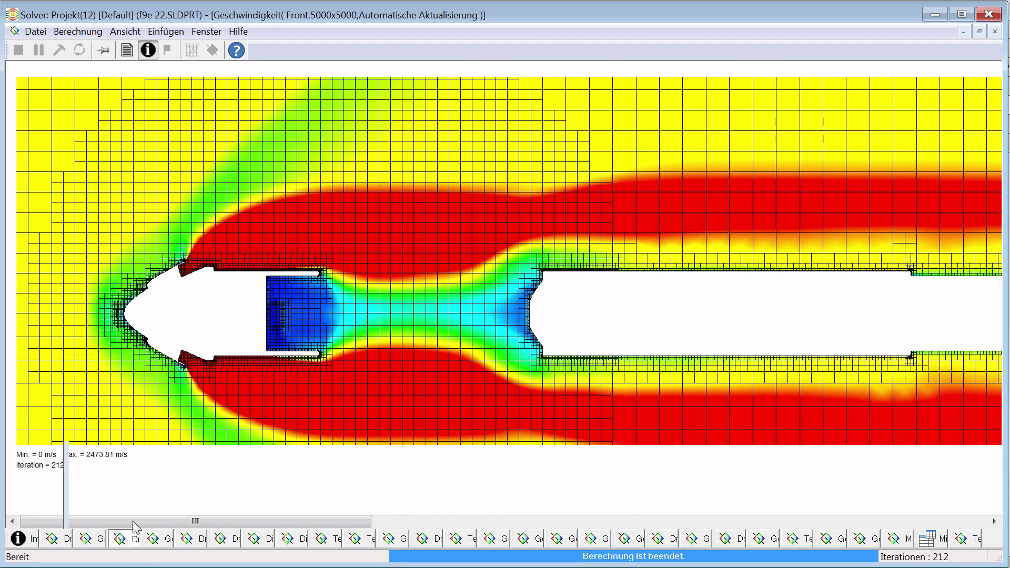
{"action": "key", "text": "ctrl+Tab"}
{"action": "scroll", "coordinate": [150, 502], "scroll_direction": "down", "scroll_amount": 2}
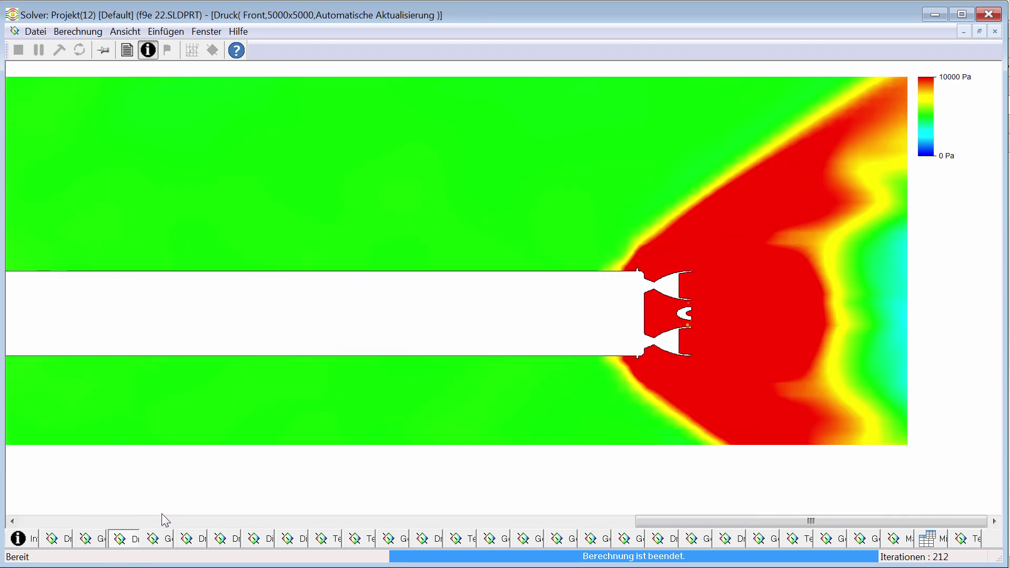
{"action": "key", "text": "ctrl+Tab"}
{"action": "key", "text": "ctrl+Tab"}
{"action": "key", "text": "ctrl+shift+Tab"}
{"action": "key", "text": "ctrl+shift+Tab"}
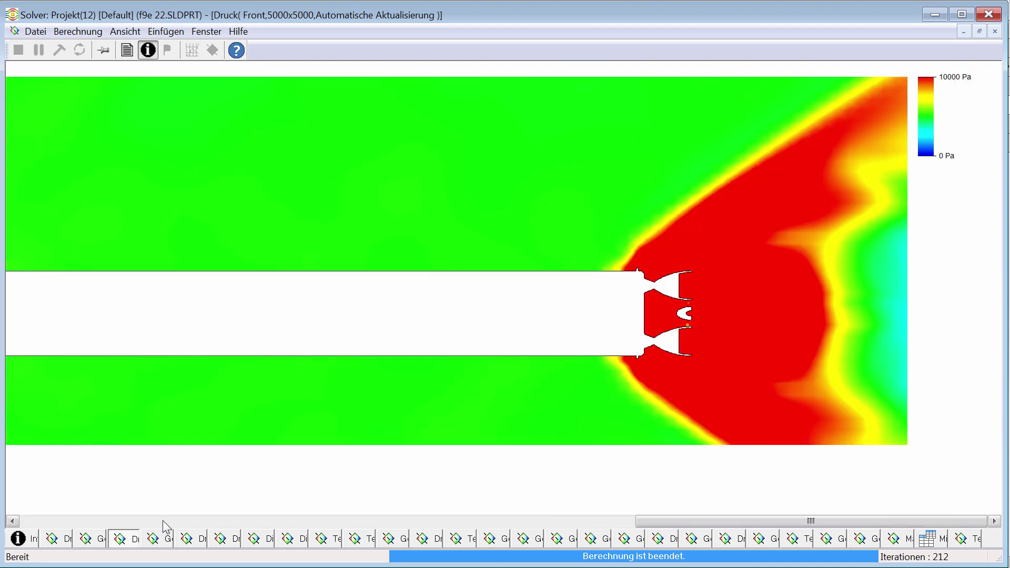
{"action": "scroll", "coordinate": [163, 521], "scroll_direction": "up", "scroll_amount": 2}
Review the mesh-free velocity plot showing slow flow in the capsule–booster gap.
{"action": "left_click", "coordinate": [164, 542]}
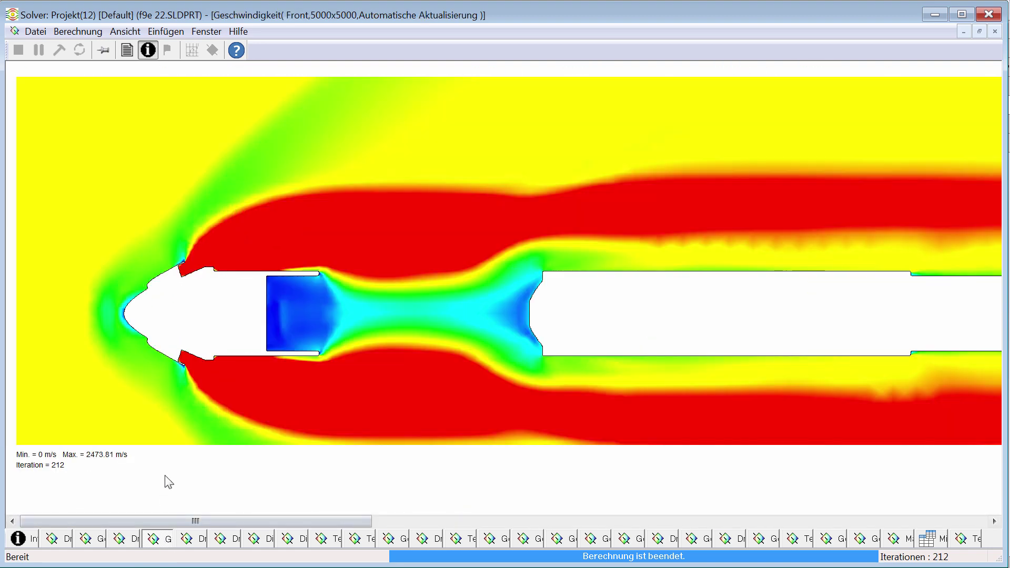
{"action": "scroll", "coordinate": [166, 495], "scroll_direction": "down", "scroll_amount": 2}
{"action": "scroll", "coordinate": [173, 513], "scroll_direction": "down", "scroll_amount": 1}
{"action": "scroll", "coordinate": [176, 521], "scroll_direction": "up", "scroll_amount": 2}
{"action": "scroll", "coordinate": [174, 521], "scroll_direction": "up", "scroll_amount": 2}
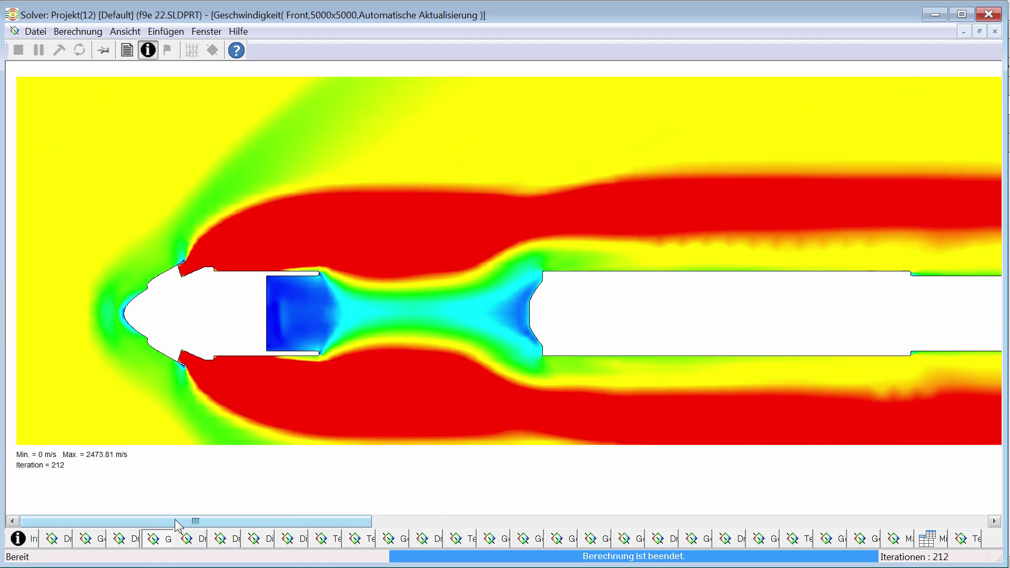
{"action": "scroll", "coordinate": [176, 521], "scroll_direction": "down", "scroll_amount": 2}
{"action": "scroll", "coordinate": [176, 522], "scroll_direction": "down", "scroll_amount": 1}
{"action": "scroll", "coordinate": [178, 522], "scroll_direction": "up", "scroll_amount": 2}
{"action": "scroll", "coordinate": [179, 526], "scroll_direction": "up", "scroll_amount": 1}
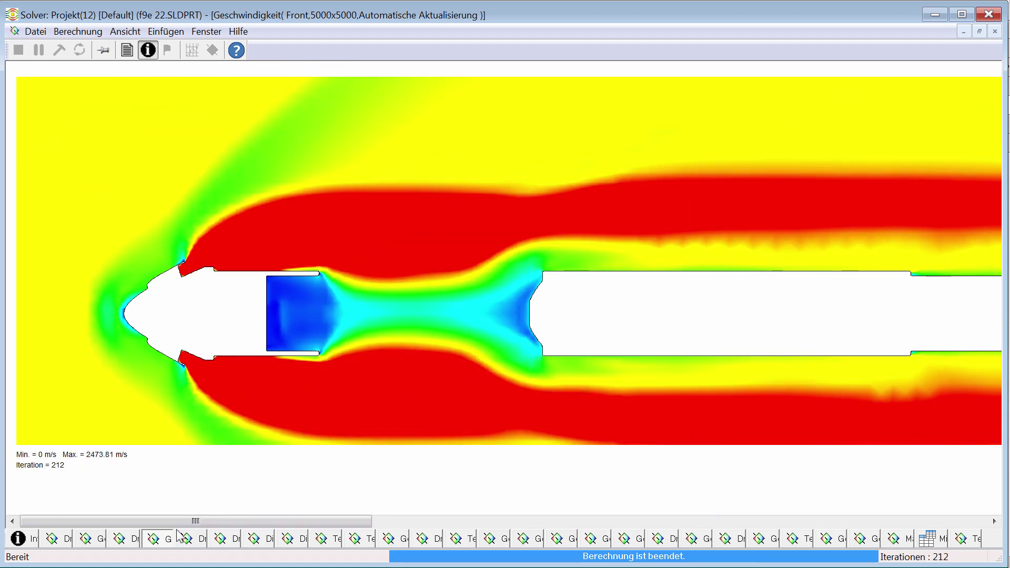
{"action": "scroll", "coordinate": [180, 533], "scroll_direction": "down", "scroll_amount": 3}
{"action": "scroll", "coordinate": [179, 530], "scroll_direction": "up", "scroll_amount": 3}
Switch to the nozzle-end pressure plot and scroll through the plume region.
{"action": "scroll", "coordinate": [176, 537], "scroll_direction": "up", "scroll_amount": 1}
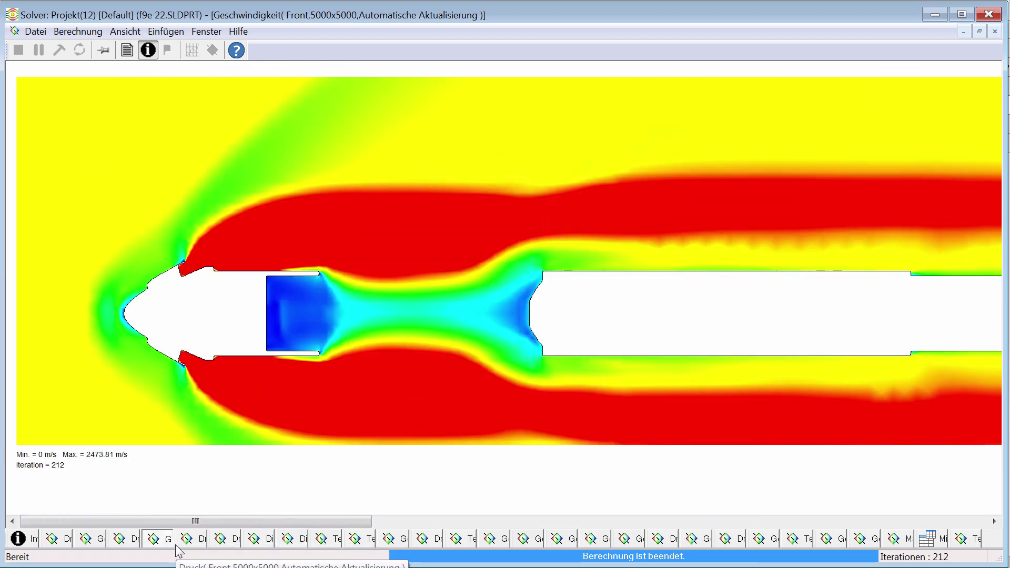
{"action": "left_click", "coordinate": [178, 542]}
{"action": "scroll", "coordinate": [202, 497], "scroll_direction": "down", "scroll_amount": 2}
{"action": "scroll", "coordinate": [200, 503], "scroll_direction": "down", "scroll_amount": 3}
{"action": "scroll", "coordinate": [200, 510], "scroll_direction": "up", "scroll_amount": 2}
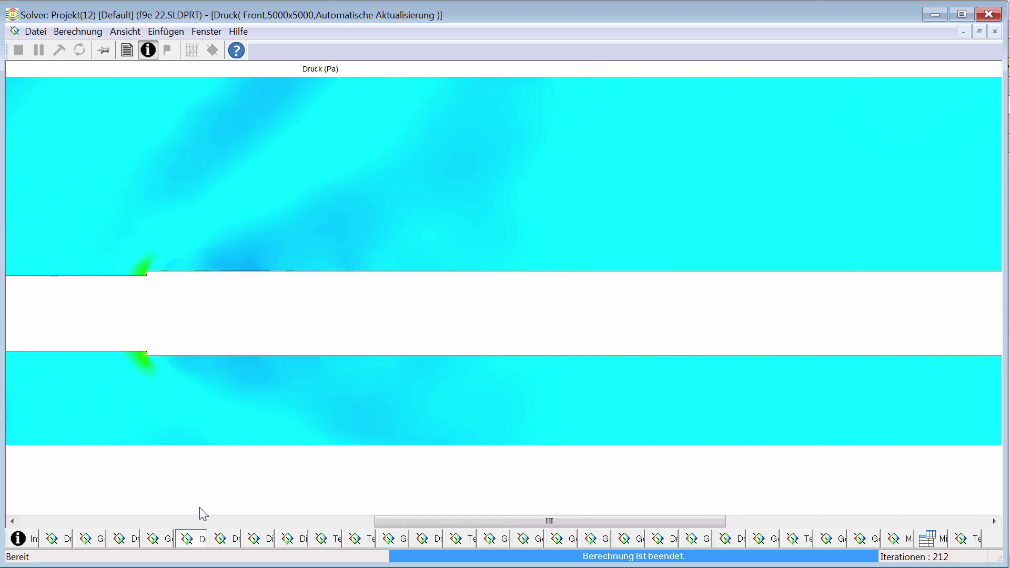
{"action": "scroll", "coordinate": [200, 513], "scroll_direction": "up", "scroll_amount": 3}
{"action": "scroll", "coordinate": [200, 515], "scroll_direction": "down", "scroll_amount": 3}
{"action": "scroll", "coordinate": [199, 516], "scroll_direction": "up", "scroll_amount": 2}
{"action": "scroll", "coordinate": [199, 516], "scroll_direction": "down", "scroll_amount": 2}
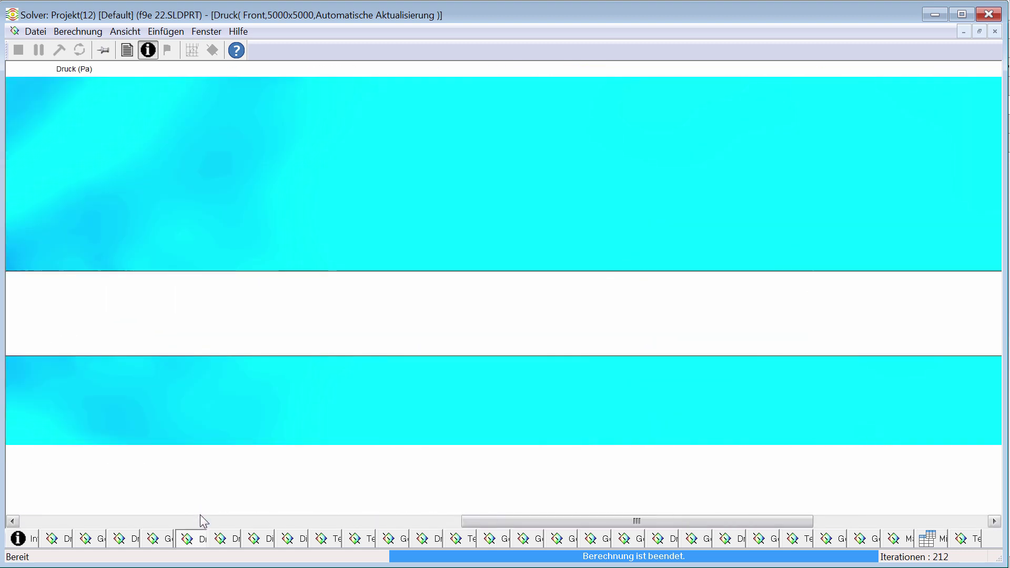
{"action": "scroll", "coordinate": [200, 515], "scroll_direction": "up", "scroll_amount": 3}
{"action": "scroll", "coordinate": [200, 521], "scroll_direction": "up", "scroll_amount": 1}
{"action": "scroll", "coordinate": [202, 523], "scroll_direction": "down", "scroll_amount": 2}
{"action": "scroll", "coordinate": [202, 523], "scroll_direction": "down", "scroll_amount": 2}
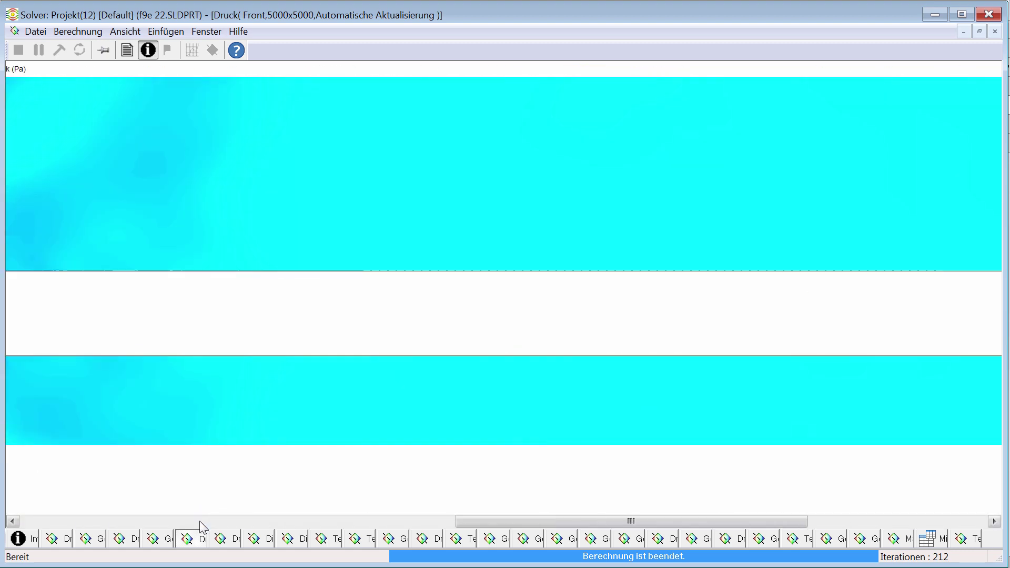
{"action": "scroll", "coordinate": [204, 524], "scroll_direction": "down", "scroll_amount": 1}
{"action": "scroll", "coordinate": [206, 526], "scroll_direction": "up", "scroll_amount": 3}
{"action": "scroll", "coordinate": [206, 525], "scroll_direction": "up", "scroll_amount": 2}
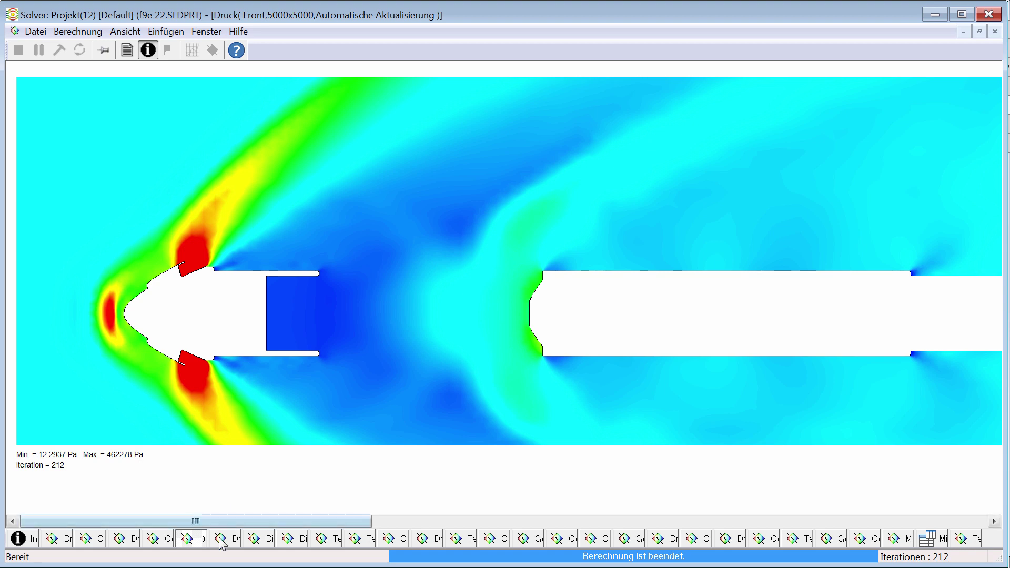
Show the next pressure plot with high pressure at the capsule shoulders and scroll through it.
{"action": "key", "text": "ctrl+Tab"}
{"action": "scroll", "coordinate": [226, 521], "scroll_direction": "down", "scroll_amount": 5}
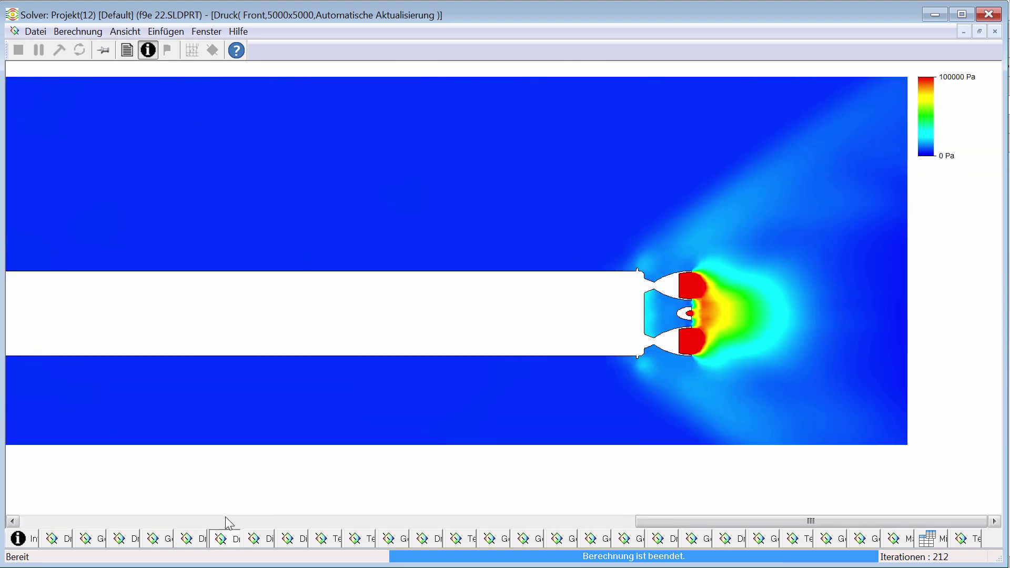
{"action": "scroll", "coordinate": [227, 517], "scroll_direction": "up", "scroll_amount": 2}
{"action": "scroll", "coordinate": [226, 516], "scroll_direction": "up", "scroll_amount": 3}
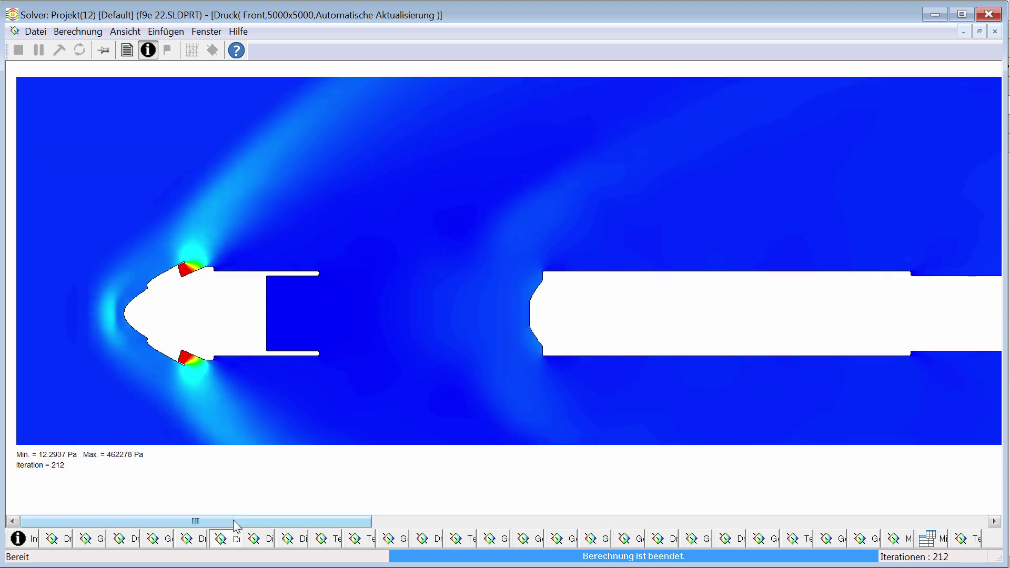
{"action": "scroll", "coordinate": [233, 519], "scroll_direction": "down", "scroll_amount": 4}
{"action": "scroll", "coordinate": [234, 520], "scroll_direction": "up", "scroll_amount": 1}
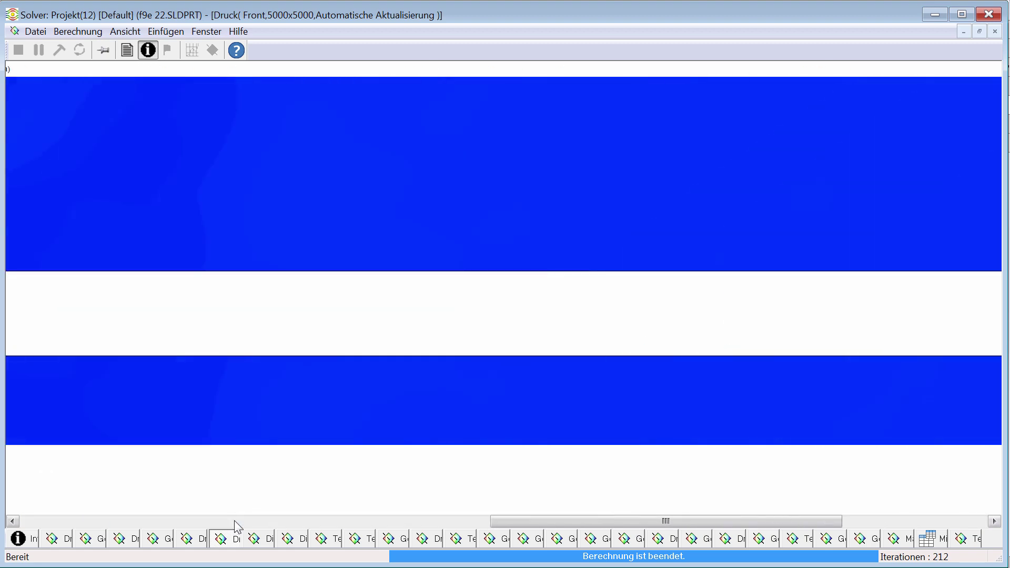
{"action": "scroll", "coordinate": [235, 520], "scroll_direction": "up", "scroll_amount": 2}
{"action": "scroll", "coordinate": [236, 522], "scroll_direction": "up", "scroll_amount": 1}
{"action": "scroll", "coordinate": [235, 522], "scroll_direction": "down", "scroll_amount": 2}
{"action": "scroll", "coordinate": [236, 523], "scroll_direction": "down", "scroll_amount": 3}
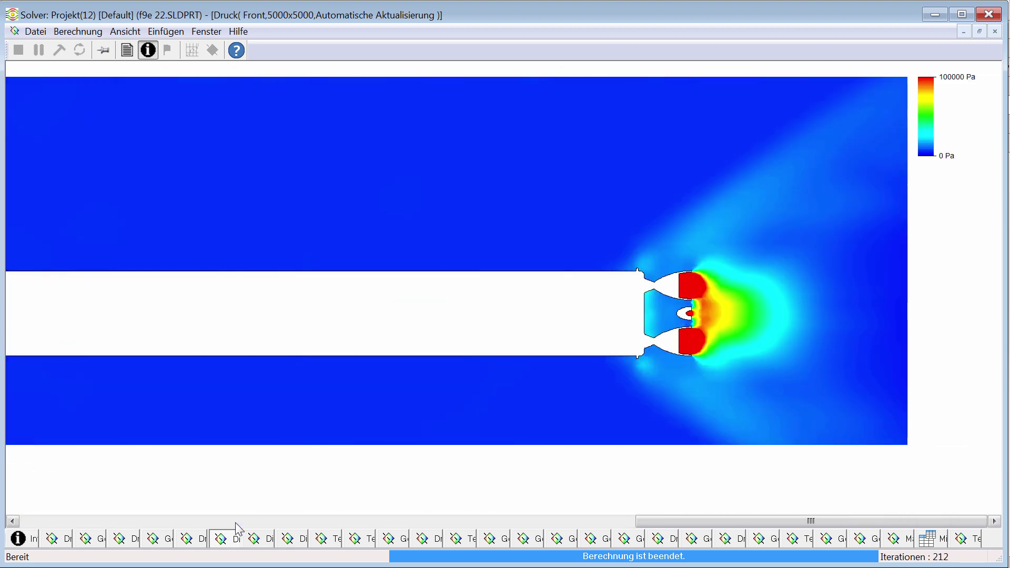
{"action": "scroll", "coordinate": [236, 524], "scroll_direction": "up", "scroll_amount": 3}
{"action": "scroll", "coordinate": [236, 524], "scroll_direction": "up", "scroll_amount": 2}
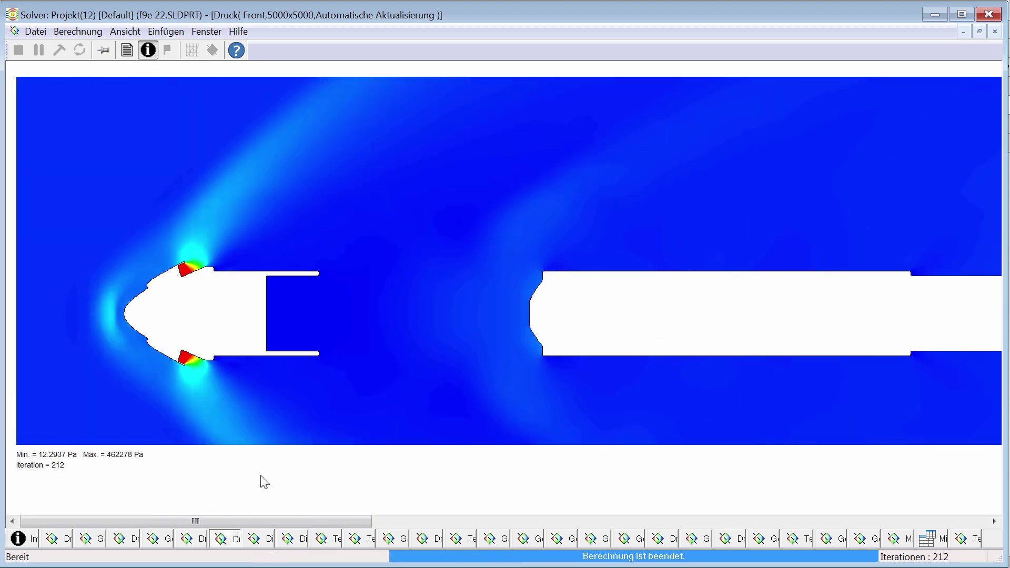
Show the fluid density cut plot and scroll through it along the rocket.
{"action": "left_click", "coordinate": [261, 534]}
{"action": "scroll", "coordinate": [268, 475], "scroll_direction": "down", "scroll_amount": 3}
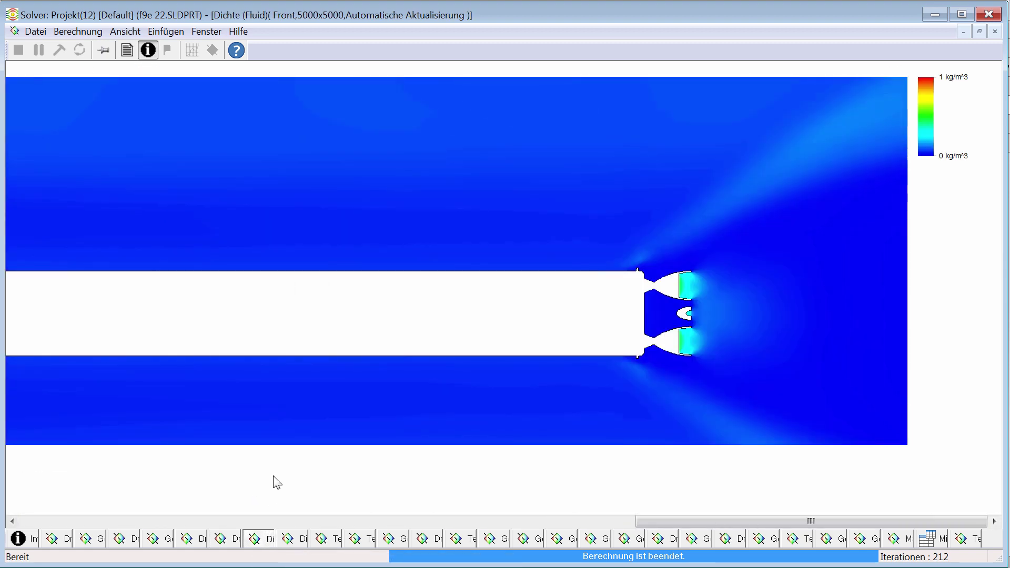
{"action": "scroll", "coordinate": [278, 482], "scroll_direction": "up", "scroll_amount": 1}
{"action": "scroll", "coordinate": [282, 489], "scroll_direction": "up", "scroll_amount": 2}
{"action": "scroll", "coordinate": [282, 493], "scroll_direction": "up", "scroll_amount": 2}
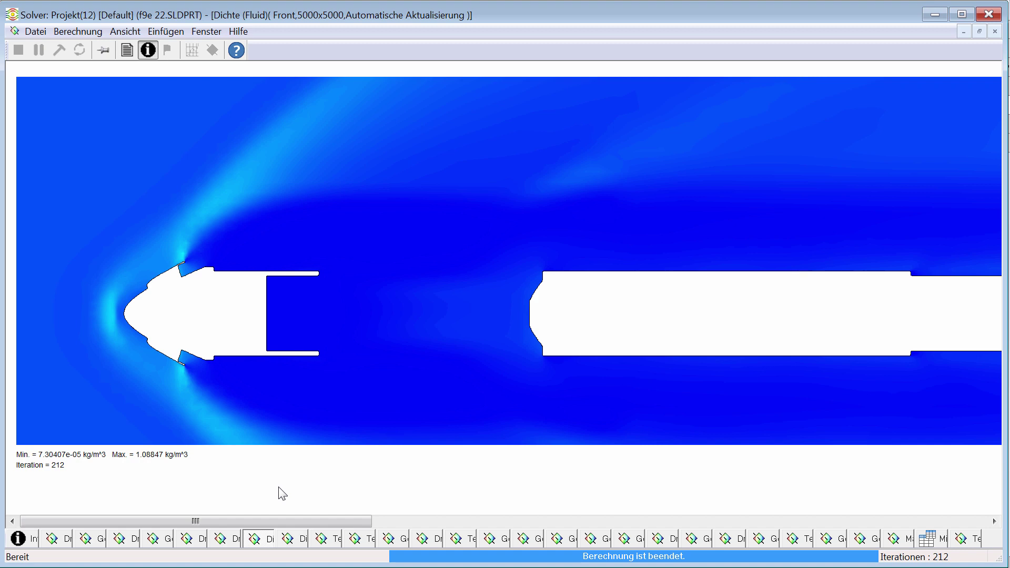
{"action": "scroll", "coordinate": [283, 493], "scroll_direction": "down", "scroll_amount": 2}
{"action": "scroll", "coordinate": [284, 493], "scroll_direction": "down", "scroll_amount": 2}
{"action": "scroll", "coordinate": [287, 492], "scroll_direction": "up", "scroll_amount": 1}
{"action": "scroll", "coordinate": [290, 492], "scroll_direction": "up", "scroll_amount": 2}
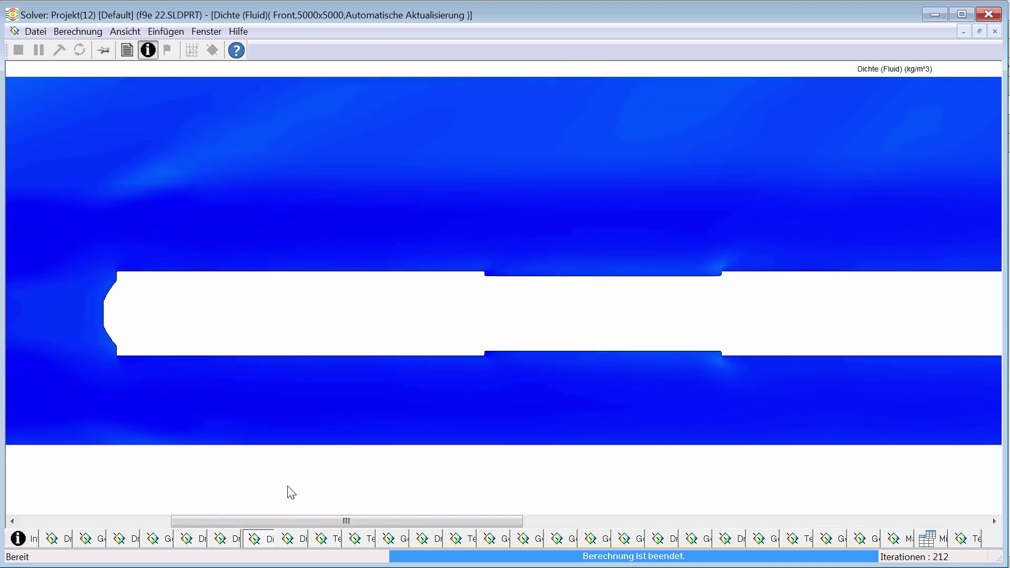
{"action": "scroll", "coordinate": [290, 495], "scroll_direction": "up", "scroll_amount": 2}
{"action": "scroll", "coordinate": [292, 504], "scroll_direction": "down", "scroll_amount": 3}
{"action": "scroll", "coordinate": [298, 517], "scroll_direction": "down", "scroll_amount": 1}
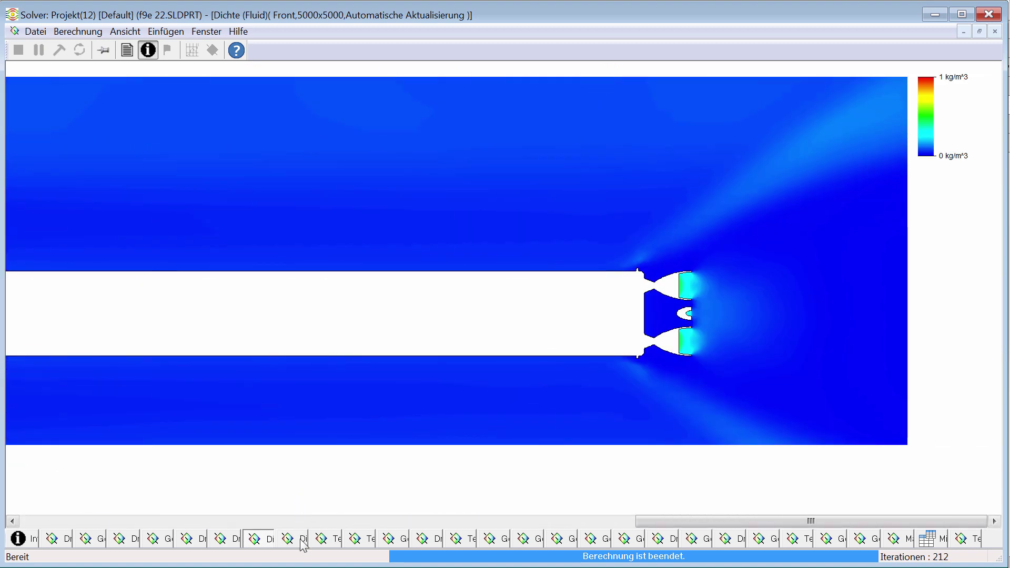
Inspect the density plot rescaled from 0 to 0.1 kg/m³, panning horizontally across it.
{"action": "left_click", "coordinate": [302, 541]}
{"action": "scroll", "coordinate": [300, 500], "scroll_direction": "down", "scroll_amount": 2}
{"action": "scroll", "coordinate": [299, 501], "scroll_direction": "down", "scroll_amount": 1}
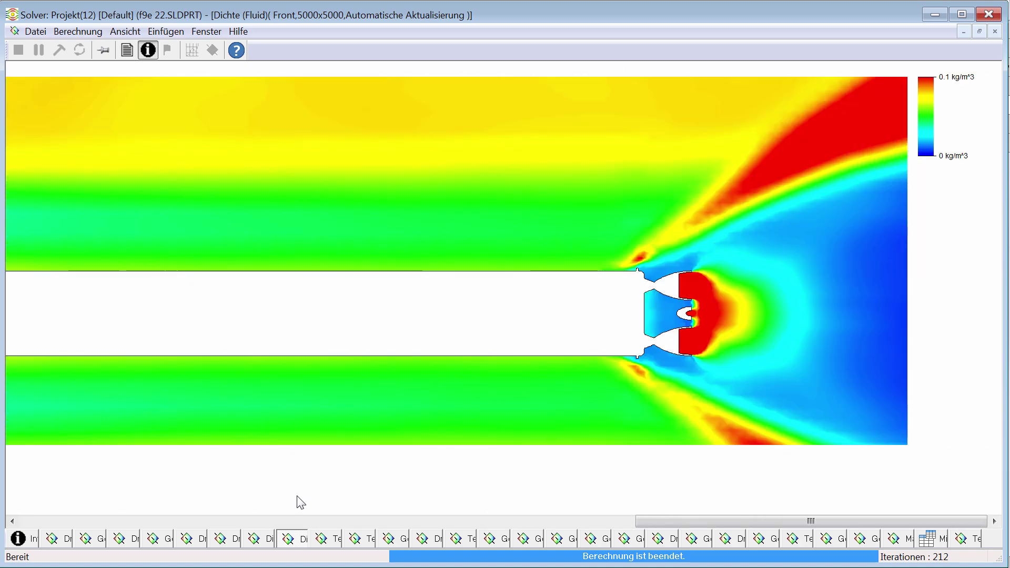
{"action": "scroll", "coordinate": [301, 504], "scroll_direction": "up", "scroll_amount": 2}
{"action": "scroll", "coordinate": [300, 505], "scroll_direction": "right", "scroll_amount": 2}
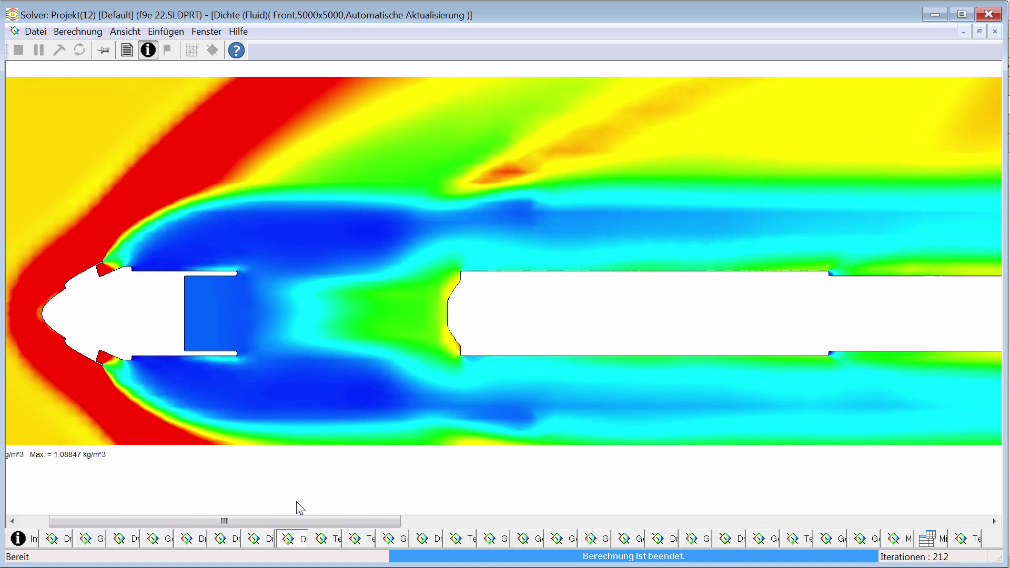
{"action": "scroll", "coordinate": [300, 505], "scroll_direction": "right", "scroll_amount": 3}
{"action": "scroll", "coordinate": [300, 506], "scroll_direction": "right", "scroll_amount": 2}
{"action": "scroll", "coordinate": [300, 503], "scroll_direction": "left", "scroll_amount": 2}
{"action": "scroll", "coordinate": [300, 502], "scroll_direction": "right", "scroll_amount": 5}
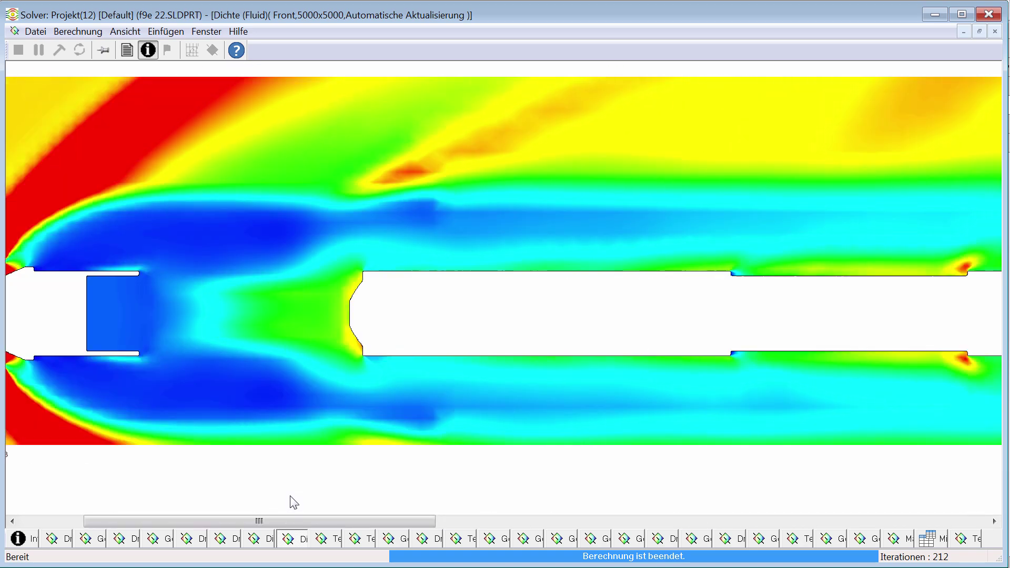
{"action": "scroll", "coordinate": [298, 502], "scroll_direction": "left", "scroll_amount": 2}
{"action": "scroll", "coordinate": [297, 505], "scroll_direction": "left", "scroll_amount": 3}
{"action": "scroll", "coordinate": [295, 510], "scroll_direction": "right", "scroll_amount": 4}
{"action": "scroll", "coordinate": [294, 511], "scroll_direction": "left", "scroll_amount": 3}
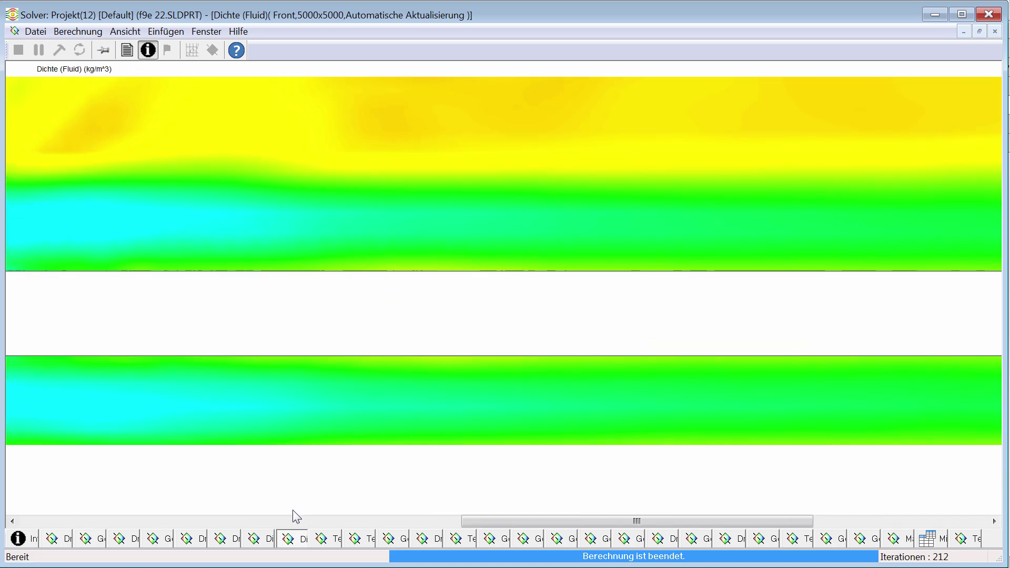
{"action": "scroll", "coordinate": [293, 510], "scroll_direction": "left", "scroll_amount": 3}
{"action": "scroll", "coordinate": [294, 510], "scroll_direction": "left", "scroll_amount": 1}
{"action": "left_click", "coordinate": [321, 537]}
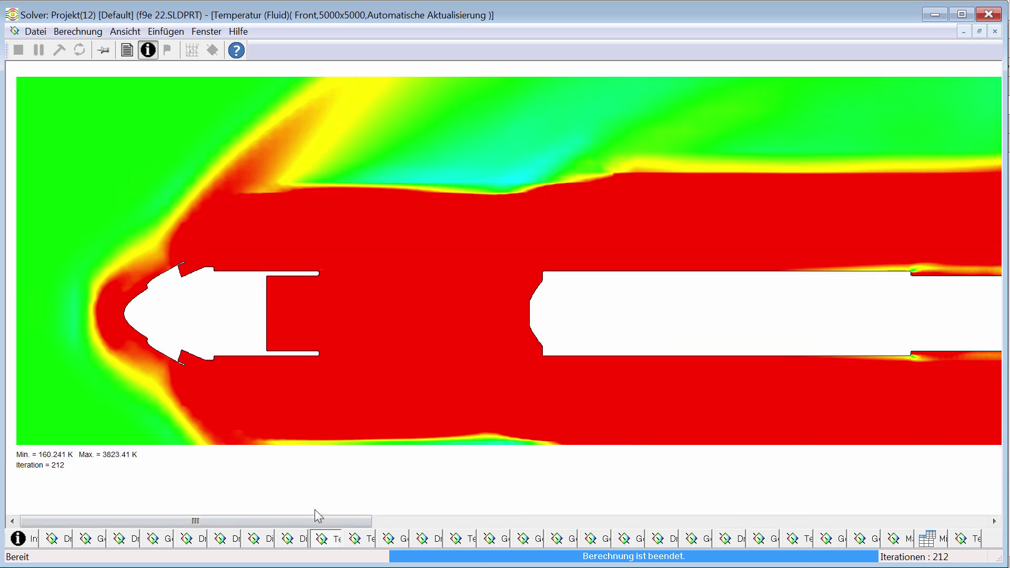
{"action": "scroll", "coordinate": [316, 513], "scroll_direction": "right", "scroll_amount": 6}
{"action": "scroll", "coordinate": [331, 515], "scroll_direction": "right", "scroll_amount": 1}
{"action": "scroll", "coordinate": [346, 513], "scroll_direction": "left", "scroll_amount": 5}
{"action": "scroll", "coordinate": [349, 513], "scroll_direction": "left", "scroll_amount": 2}
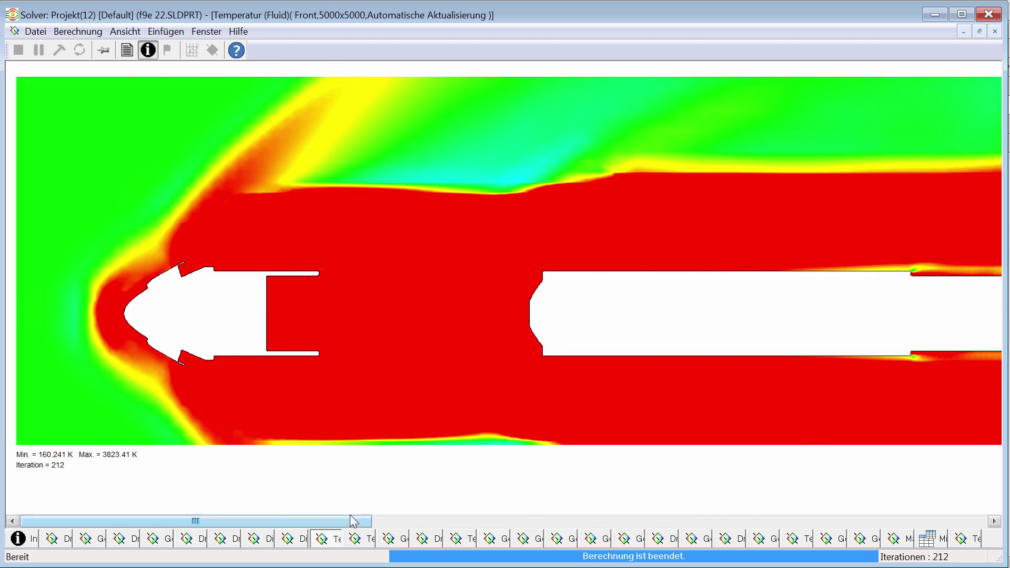
{"action": "scroll", "coordinate": [353, 520], "scroll_direction": "right", "scroll_amount": 4}
{"action": "scroll", "coordinate": [353, 520], "scroll_direction": "right", "scroll_amount": 3}
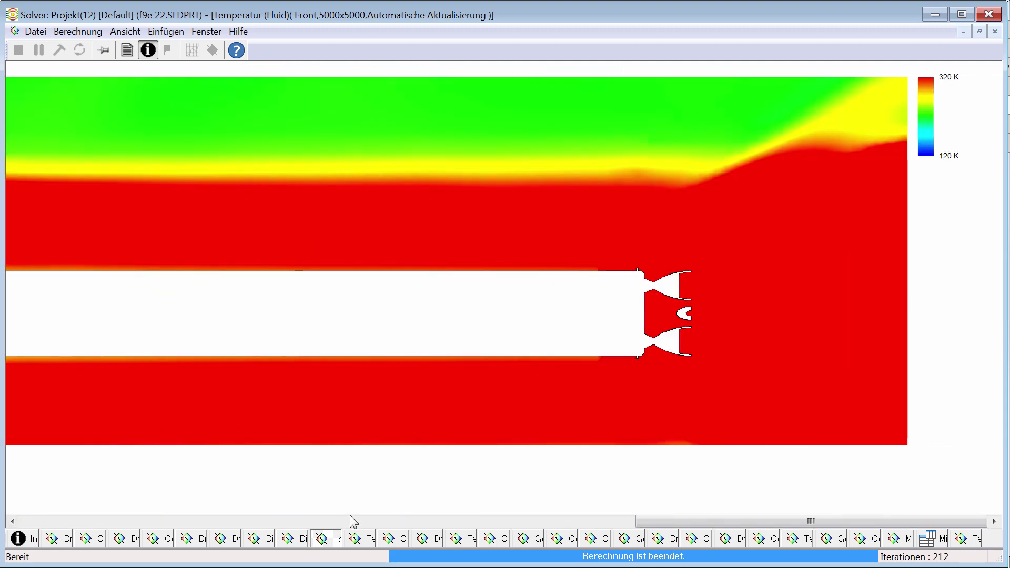
{"action": "left_click", "coordinate": [354, 534]}
{"action": "scroll", "coordinate": [349, 523], "scroll_direction": "left", "scroll_amount": 3}
{"action": "scroll", "coordinate": [347, 510], "scroll_direction": "right", "scroll_amount": 3}
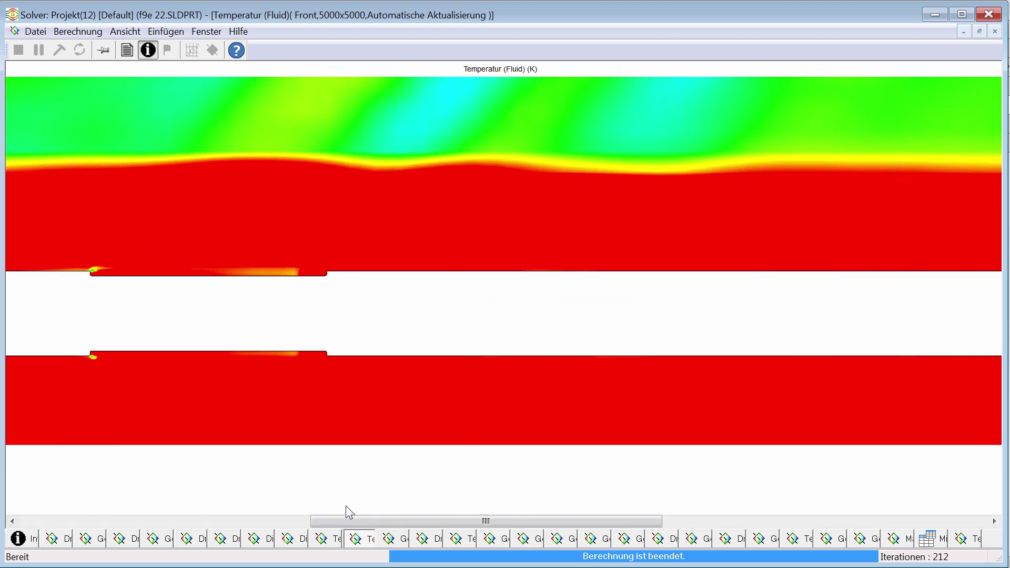
{"action": "scroll", "coordinate": [346, 506], "scroll_direction": "right", "scroll_amount": 3}
{"action": "scroll", "coordinate": [343, 508], "scroll_direction": "left", "scroll_amount": 3}
{"action": "scroll", "coordinate": [343, 508], "scroll_direction": "left", "scroll_amount": 3}
{"action": "scroll", "coordinate": [350, 518], "scroll_direction": "left", "scroll_amount": 1}
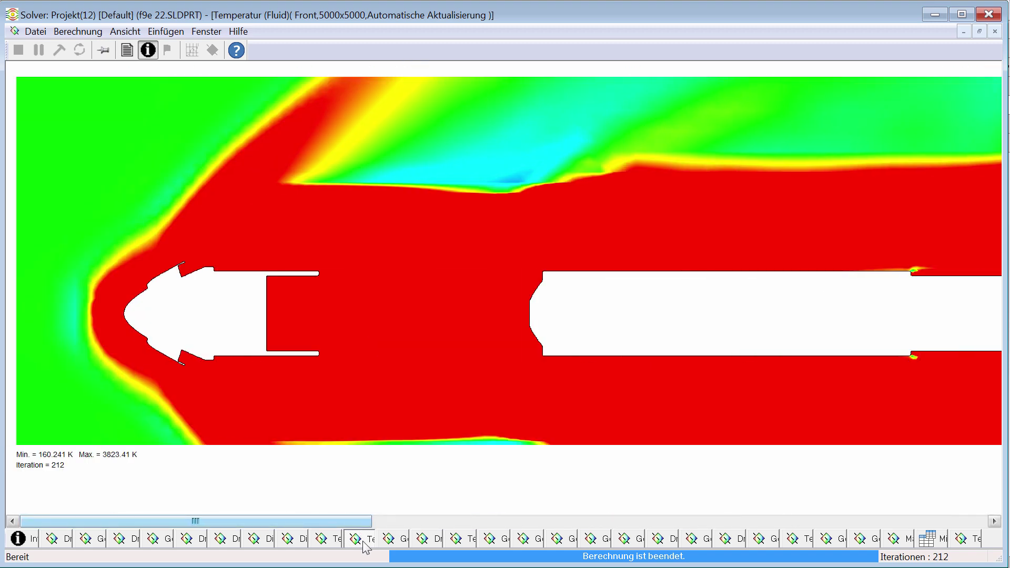
{"action": "left_click", "coordinate": [383, 537]}
{"action": "scroll", "coordinate": [365, 501], "scroll_direction": "left", "scroll_amount": 5}
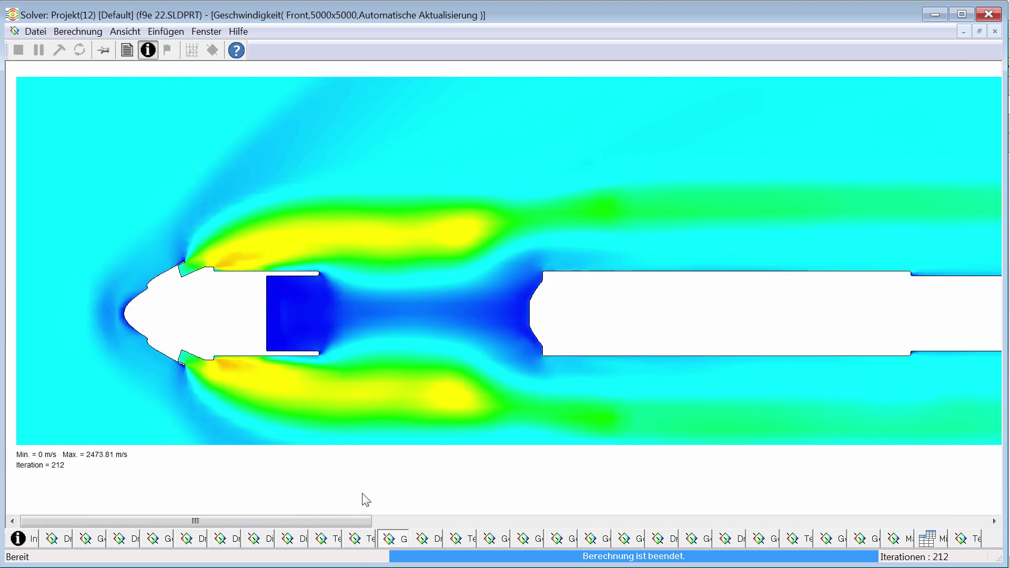
{"action": "scroll", "coordinate": [367, 499], "scroll_direction": "right", "scroll_amount": 5}
{"action": "scroll", "coordinate": [358, 501], "scroll_direction": "left", "scroll_amount": 3}
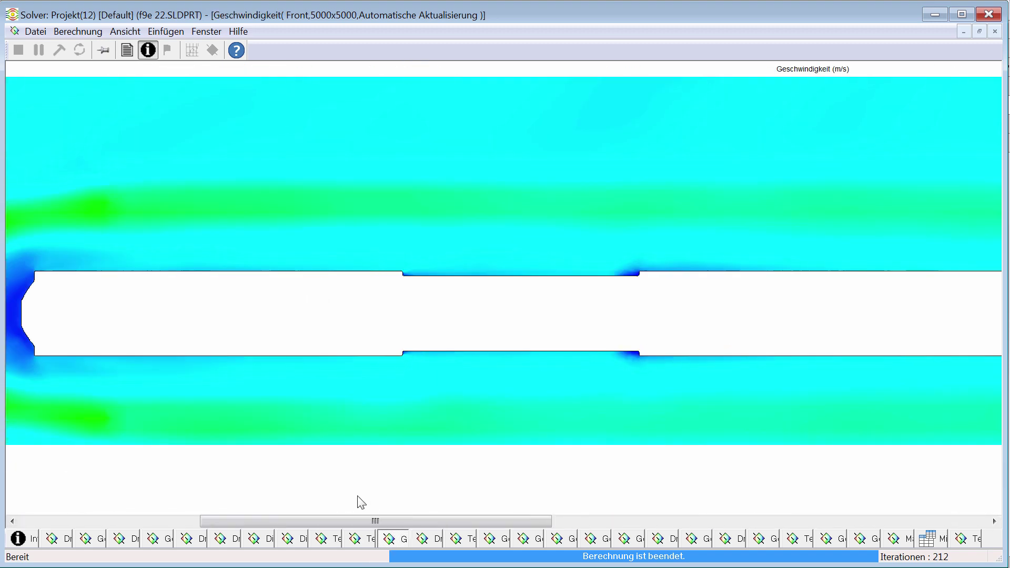
{"action": "scroll", "coordinate": [368, 505], "scroll_direction": "left", "scroll_amount": 2}
{"action": "scroll", "coordinate": [378, 508], "scroll_direction": "right", "scroll_amount": 3}
{"action": "scroll", "coordinate": [381, 510], "scroll_direction": "right", "scroll_amount": 2}
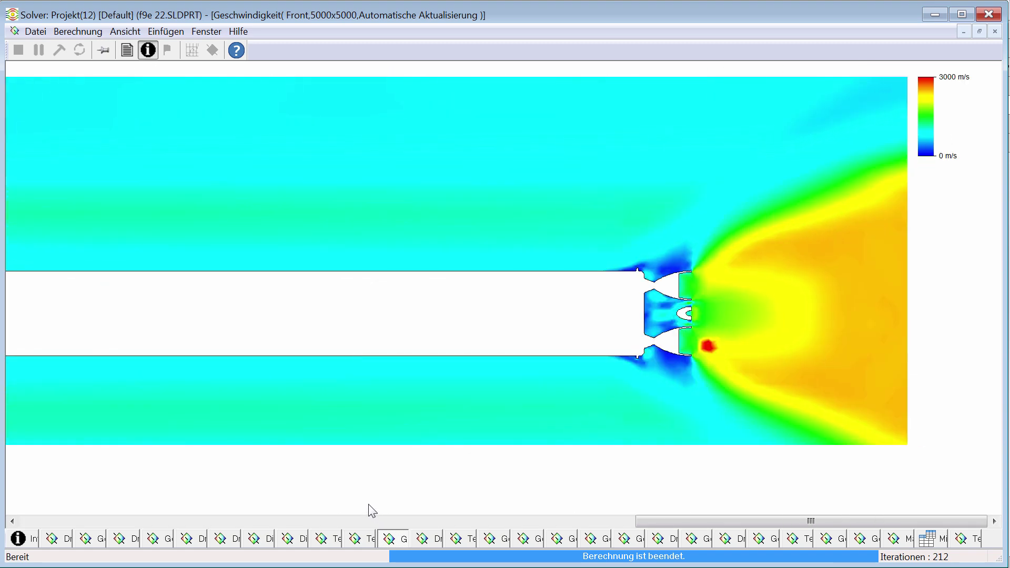
{"action": "scroll", "coordinate": [370, 506], "scroll_direction": "left", "scroll_amount": 3}
{"action": "scroll", "coordinate": [371, 507], "scroll_direction": "left", "scroll_amount": 2}
{"action": "scroll", "coordinate": [372, 508], "scroll_direction": "right", "scroll_amount": 3}
{"action": "scroll", "coordinate": [379, 513], "scroll_direction": "right", "scroll_amount": 2}
{"action": "scroll", "coordinate": [392, 518], "scroll_direction": "left", "scroll_amount": 3}
{"action": "scroll", "coordinate": [402, 521], "scroll_direction": "left", "scroll_amount": 2}
{"action": "left_click", "coordinate": [426, 537]}
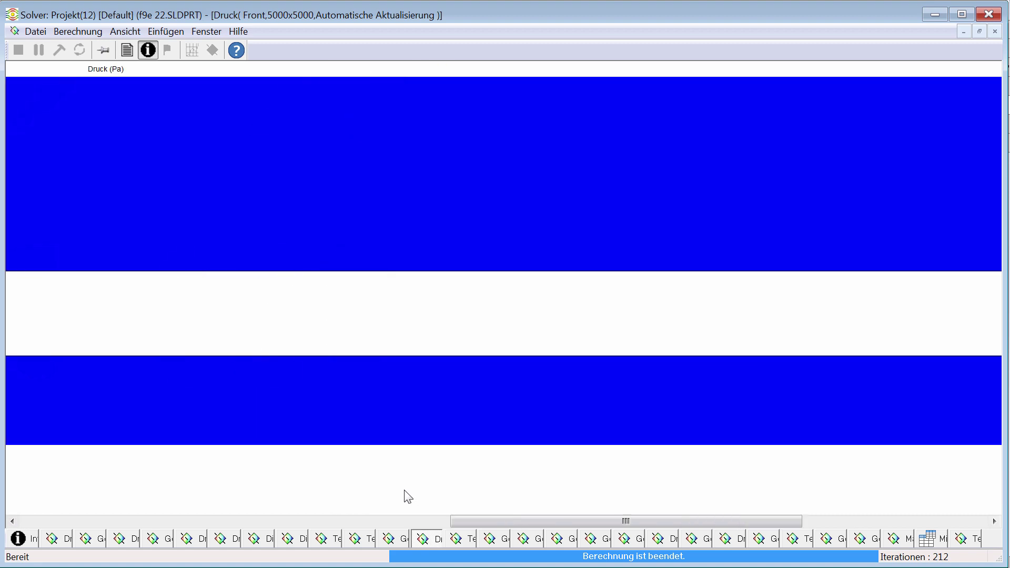
{"action": "scroll", "coordinate": [406, 500], "scroll_direction": "left", "scroll_amount": 3}
{"action": "scroll", "coordinate": [409, 510], "scroll_direction": "right", "scroll_amount": 5}
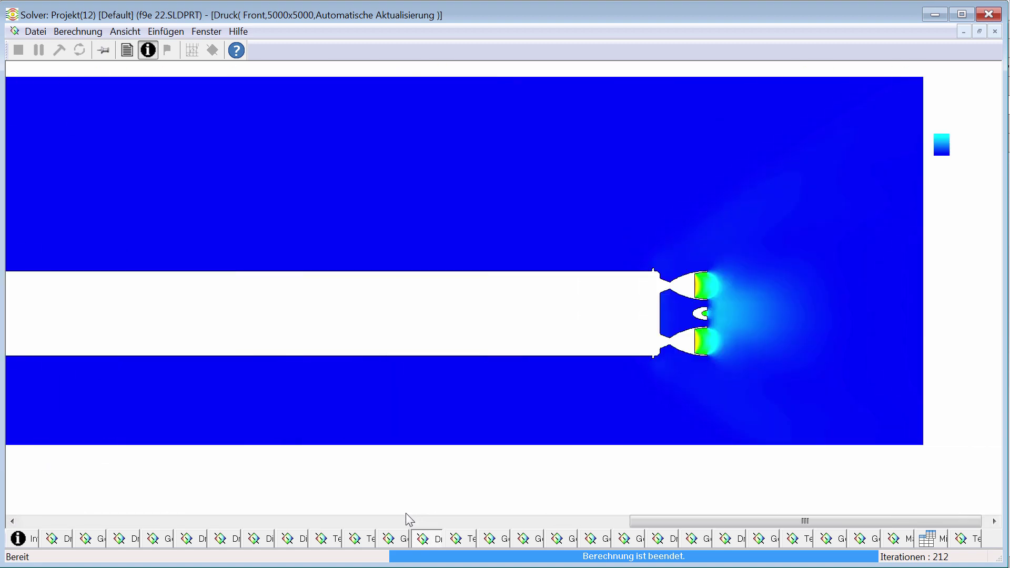
{"action": "scroll", "coordinate": [405, 512], "scroll_direction": "left", "scroll_amount": 3}
{"action": "scroll", "coordinate": [405, 509], "scroll_direction": "left", "scroll_amount": 3}
{"action": "scroll", "coordinate": [406, 509], "scroll_direction": "right", "scroll_amount": 2}
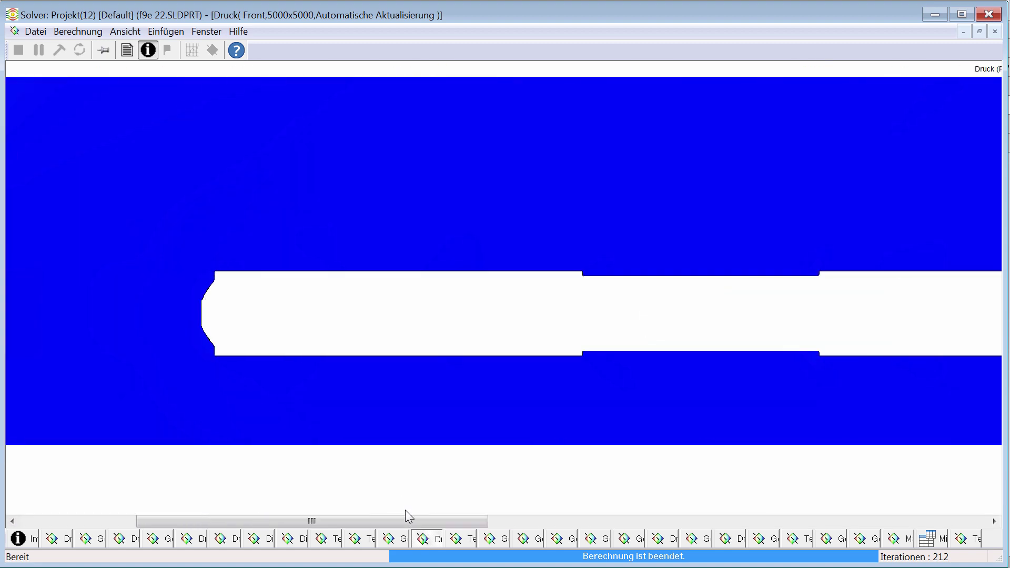
{"action": "scroll", "coordinate": [405, 510], "scroll_direction": "right", "scroll_amount": 3}
{"action": "scroll", "coordinate": [406, 510], "scroll_direction": "right", "scroll_amount": 2}
{"action": "scroll", "coordinate": [403, 505], "scroll_direction": "left", "scroll_amount": 3}
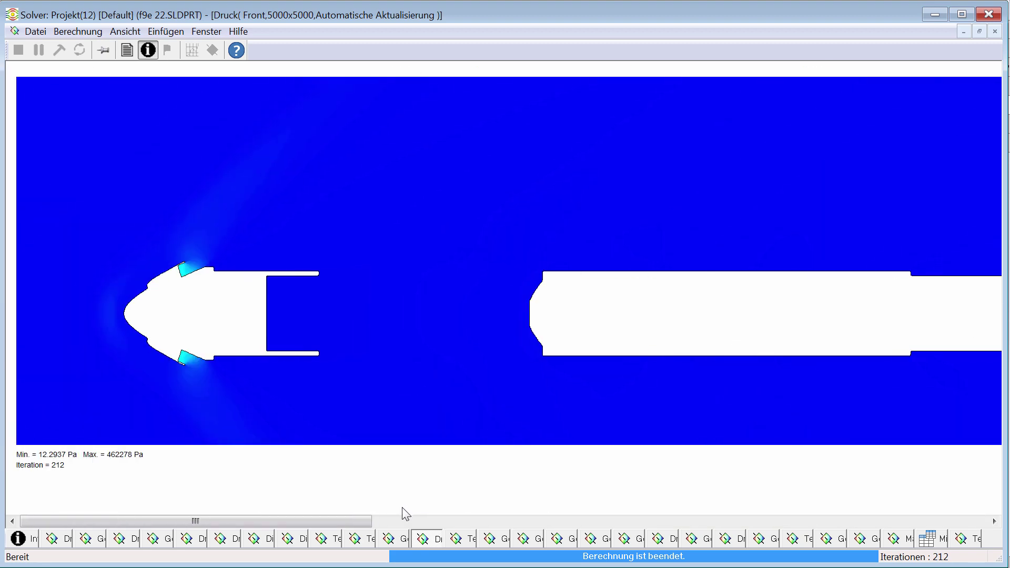
{"action": "left_click", "coordinate": [447, 540]}
{"action": "scroll", "coordinate": [427, 490], "scroll_direction": "right", "scroll_amount": 3}
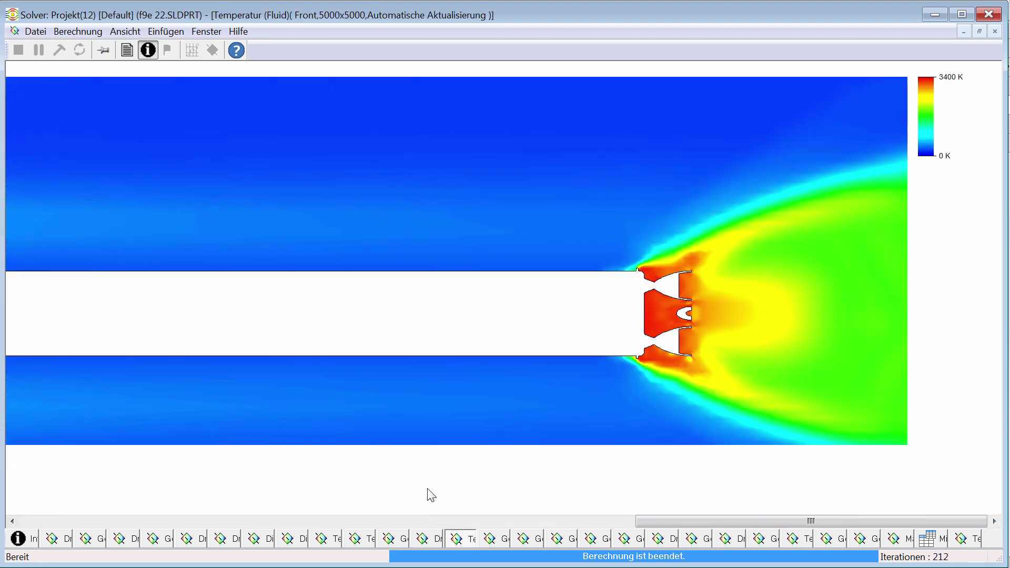
{"action": "scroll", "coordinate": [431, 496], "scroll_direction": "left", "scroll_amount": 2}
{"action": "scroll", "coordinate": [430, 496], "scroll_direction": "left", "scroll_amount": 3}
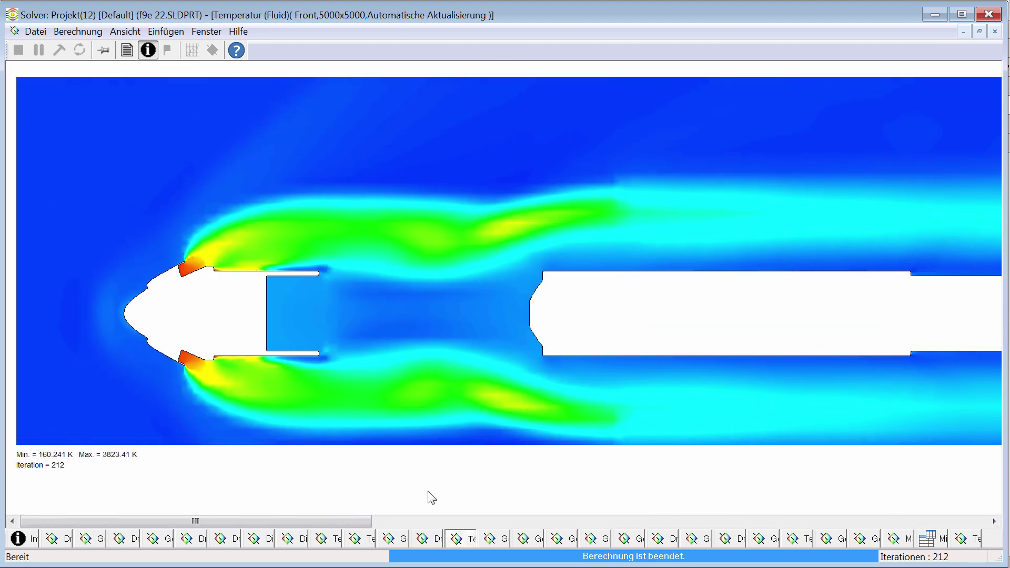
{"action": "scroll", "coordinate": [430, 501], "scroll_direction": "right", "scroll_amount": 3}
{"action": "scroll", "coordinate": [431, 501], "scroll_direction": "right", "scroll_amount": 3}
{"action": "scroll", "coordinate": [433, 506], "scroll_direction": "left", "scroll_amount": 2}
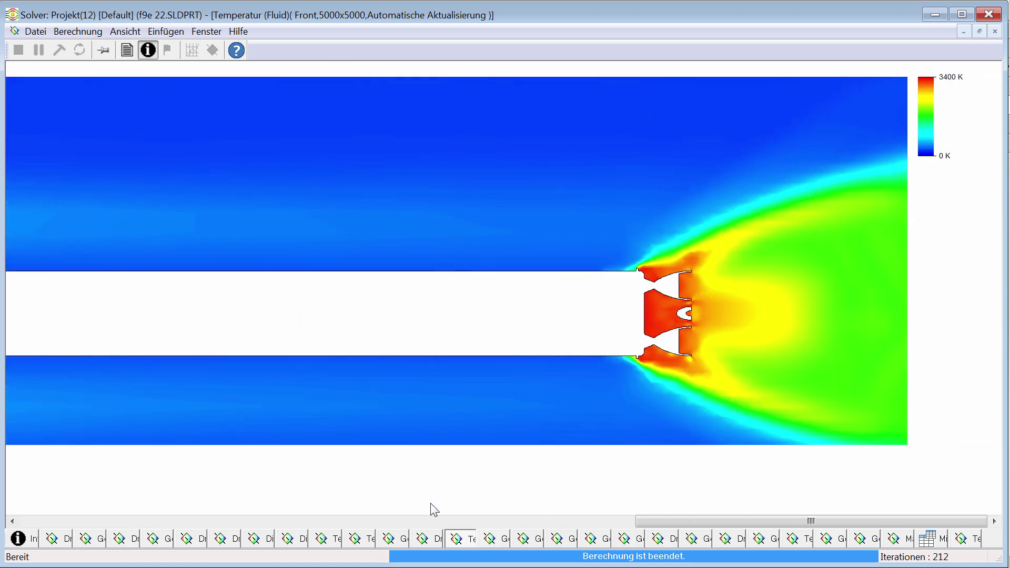
{"action": "scroll", "coordinate": [436, 510], "scroll_direction": "left", "scroll_amount": 2}
{"action": "scroll", "coordinate": [435, 506], "scroll_direction": "left", "scroll_amount": 3}
{"action": "scroll", "coordinate": [432, 511], "scroll_direction": "right", "scroll_amount": 3}
{"action": "scroll", "coordinate": [429, 521], "scroll_direction": "right", "scroll_amount": 3}
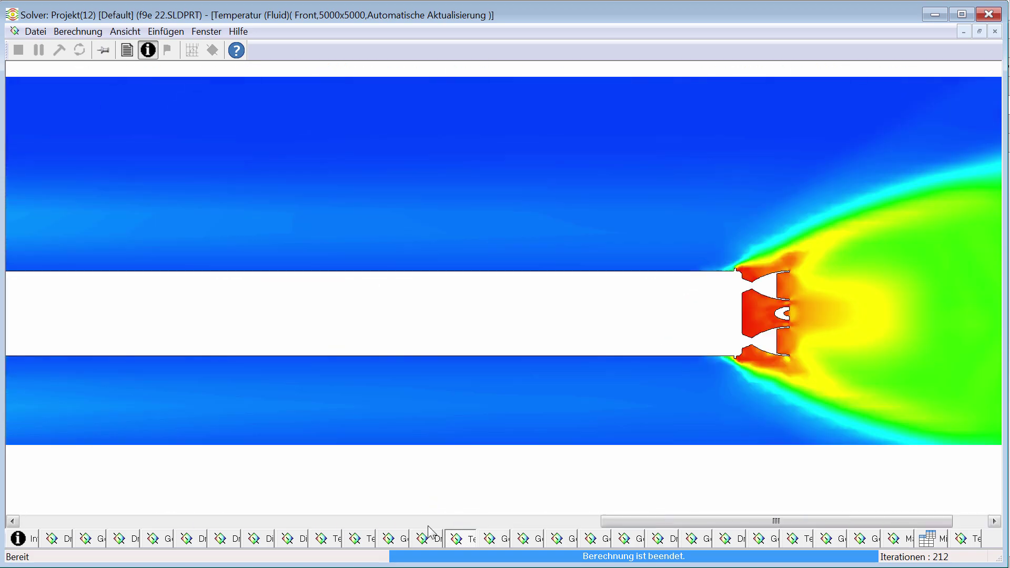
{"action": "scroll", "coordinate": [428, 522], "scroll_direction": "right", "scroll_amount": 1}
{"action": "scroll", "coordinate": [442, 515], "scroll_direction": "left", "scroll_amount": 3}
{"action": "scroll", "coordinate": [462, 512], "scroll_direction": "left", "scroll_amount": 2}
{"action": "scroll", "coordinate": [464, 514], "scroll_direction": "left", "scroll_amount": 2}
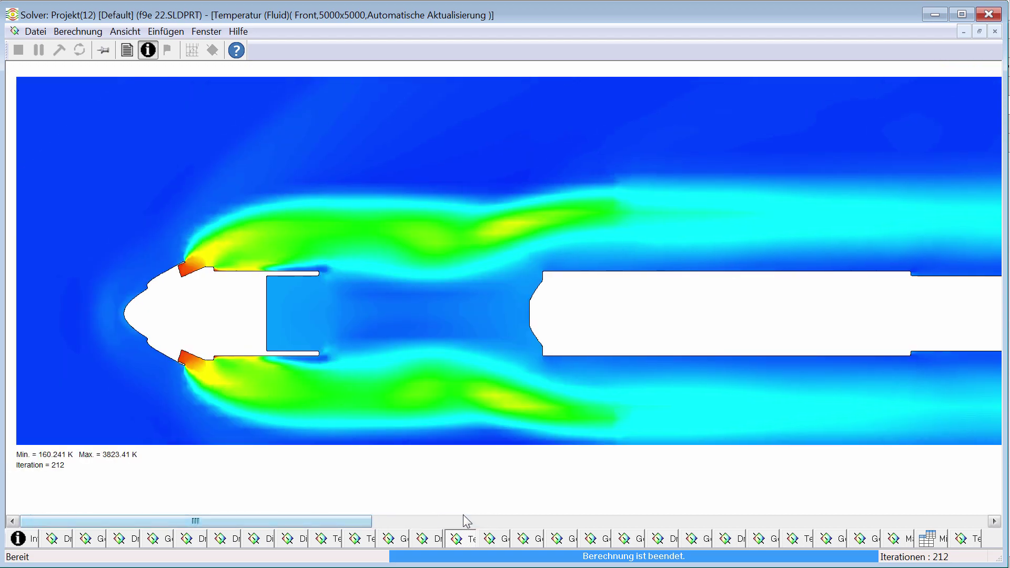
{"action": "scroll", "coordinate": [453, 517], "scroll_direction": "right", "scroll_amount": 3}
{"action": "scroll", "coordinate": [445, 523], "scroll_direction": "right", "scroll_amount": 3}
{"action": "scroll", "coordinate": [448, 524], "scroll_direction": "left", "scroll_amount": 3}
{"action": "scroll", "coordinate": [463, 524], "scroll_direction": "left", "scroll_amount": 3}
Pan horizontally across the current cut plot to inspect the rocket and capsule.
{"action": "scroll", "coordinate": [458, 492], "scroll_direction": "right", "scroll_amount": 3}
{"action": "scroll", "coordinate": [458, 493], "scroll_direction": "left", "scroll_amount": 3}
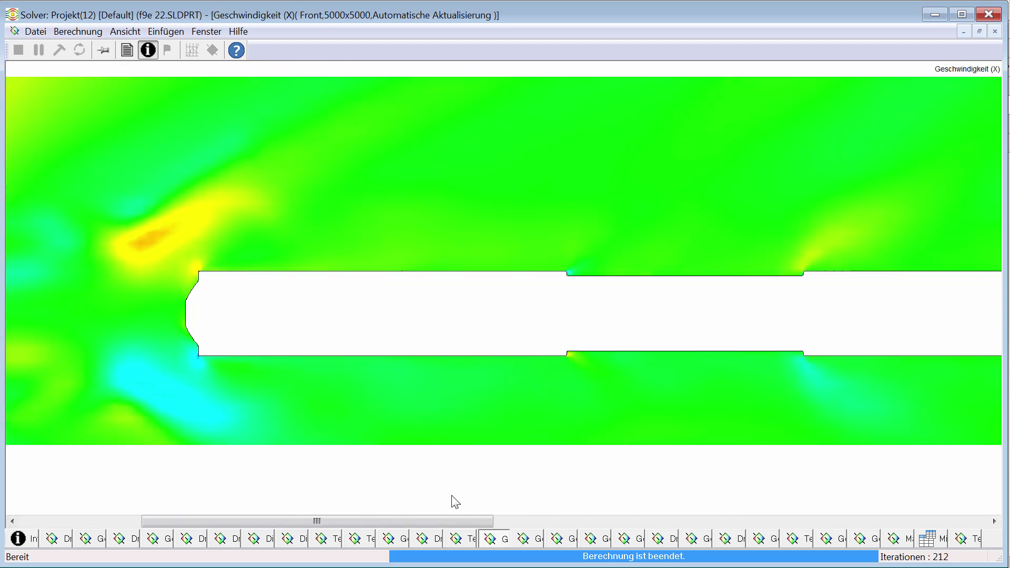
{"action": "scroll", "coordinate": [451, 501], "scroll_direction": "left", "scroll_amount": 2}
{"action": "scroll", "coordinate": [452, 501], "scroll_direction": "right", "scroll_amount": 5}
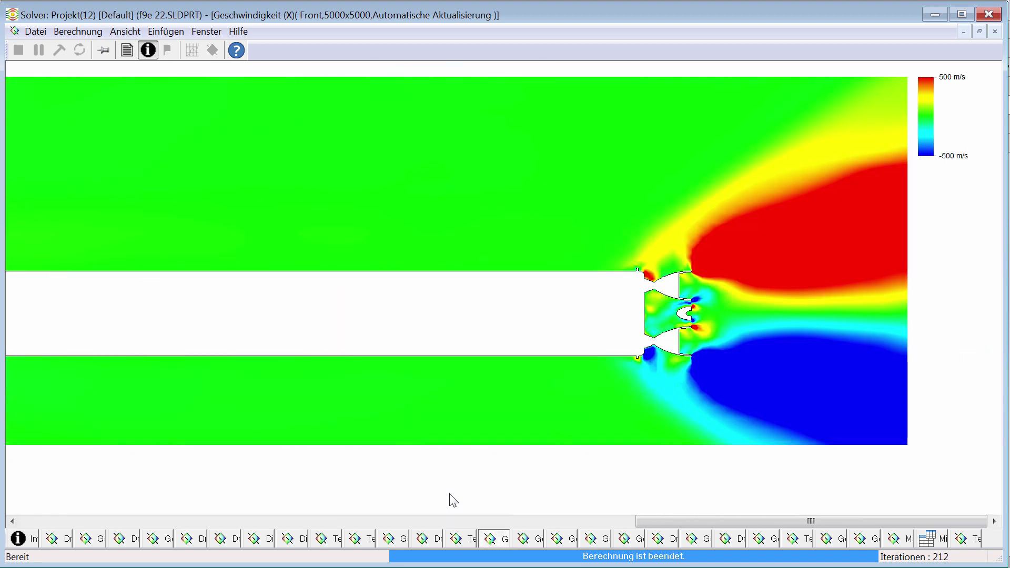
{"action": "scroll", "coordinate": [453, 501], "scroll_direction": "left", "scroll_amount": 2}
{"action": "scroll", "coordinate": [456, 501], "scroll_direction": "left", "scroll_amount": 2}
{"action": "scroll", "coordinate": [456, 501], "scroll_direction": "left", "scroll_amount": 2}
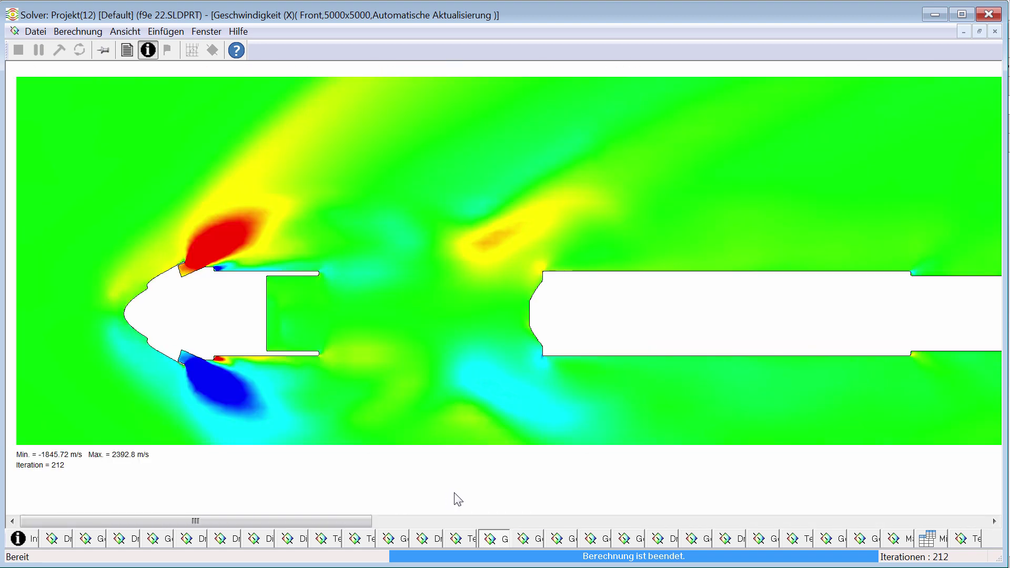
{"action": "scroll", "coordinate": [458, 501], "scroll_direction": "right", "scroll_amount": 2}
{"action": "scroll", "coordinate": [458, 501], "scroll_direction": "right", "scroll_amount": 3}
{"action": "scroll", "coordinate": [457, 505], "scroll_direction": "left", "scroll_amount": 2}
{"action": "scroll", "coordinate": [463, 508], "scroll_direction": "left", "scroll_amount": 2}
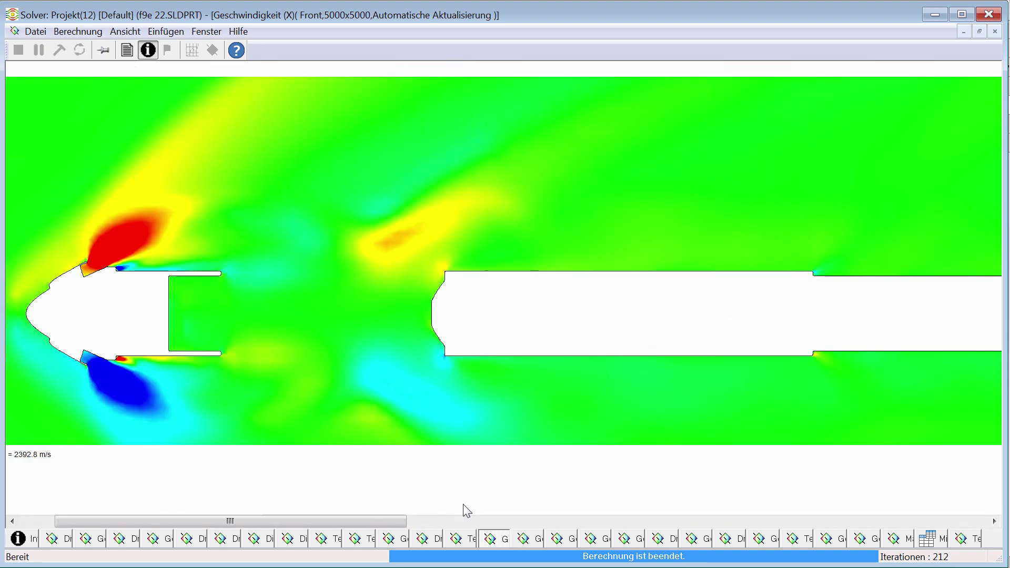
{"action": "scroll", "coordinate": [467, 509], "scroll_direction": "left", "scroll_amount": 1}
{"action": "scroll", "coordinate": [468, 509], "scroll_direction": "right", "scroll_amount": 2}
{"action": "scroll", "coordinate": [462, 508], "scroll_direction": "right", "scroll_amount": 2}
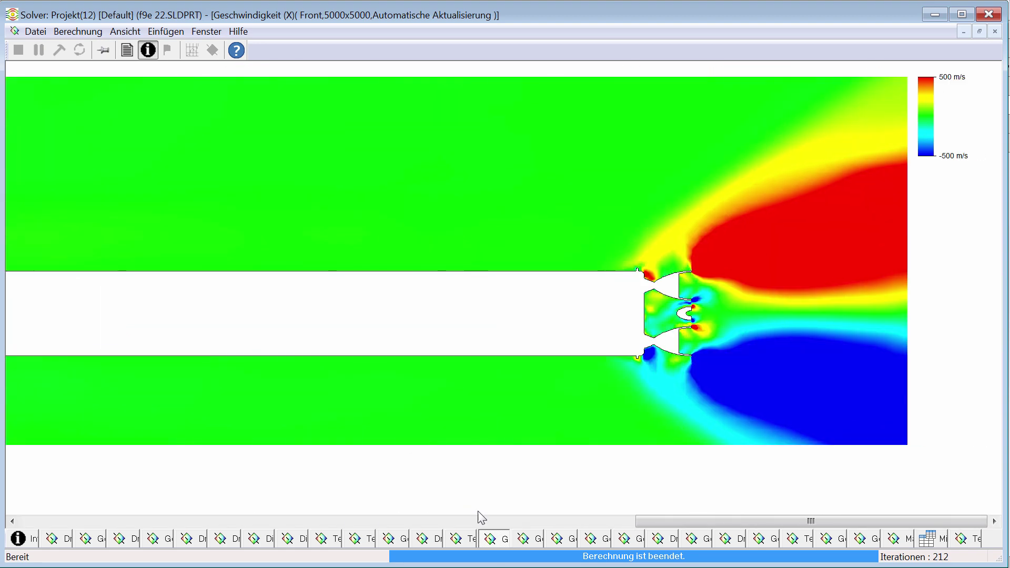
{"action": "scroll", "coordinate": [478, 516], "scroll_direction": "left", "scroll_amount": 2}
{"action": "scroll", "coordinate": [506, 508], "scroll_direction": "left", "scroll_amount": 1}
Show the X-velocity plot with the wider colour range and pan along it.
{"action": "left_click", "coordinate": [533, 535]}
{"action": "scroll", "coordinate": [514, 501], "scroll_direction": "right", "scroll_amount": 2}
{"action": "scroll", "coordinate": [512, 504], "scroll_direction": "right", "scroll_amount": 2}
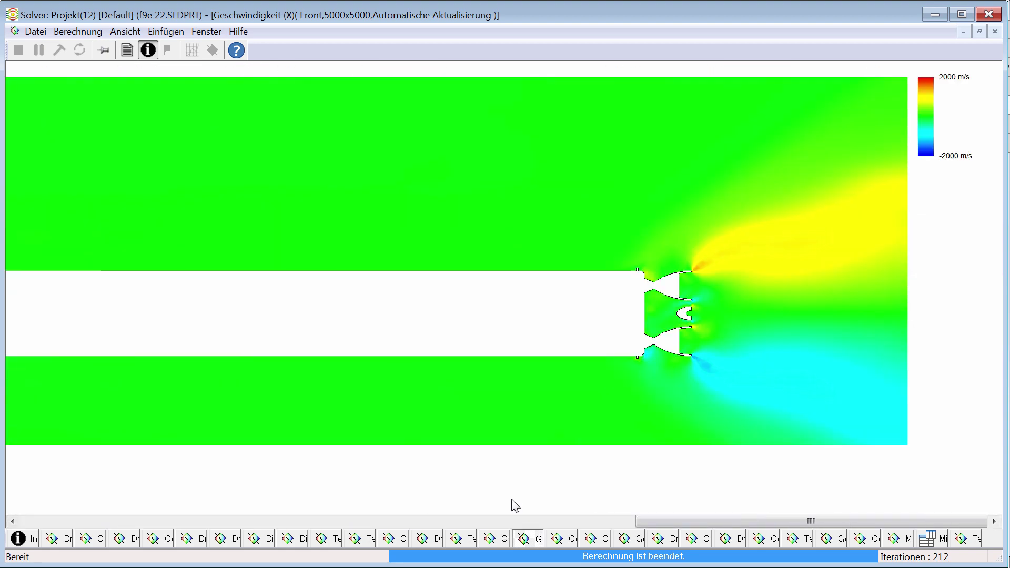
{"action": "scroll", "coordinate": [513, 501], "scroll_direction": "left", "scroll_amount": 2}
{"action": "scroll", "coordinate": [510, 498], "scroll_direction": "left", "scroll_amount": 2}
{"action": "scroll", "coordinate": [510, 504], "scroll_direction": "right", "scroll_amount": 2}
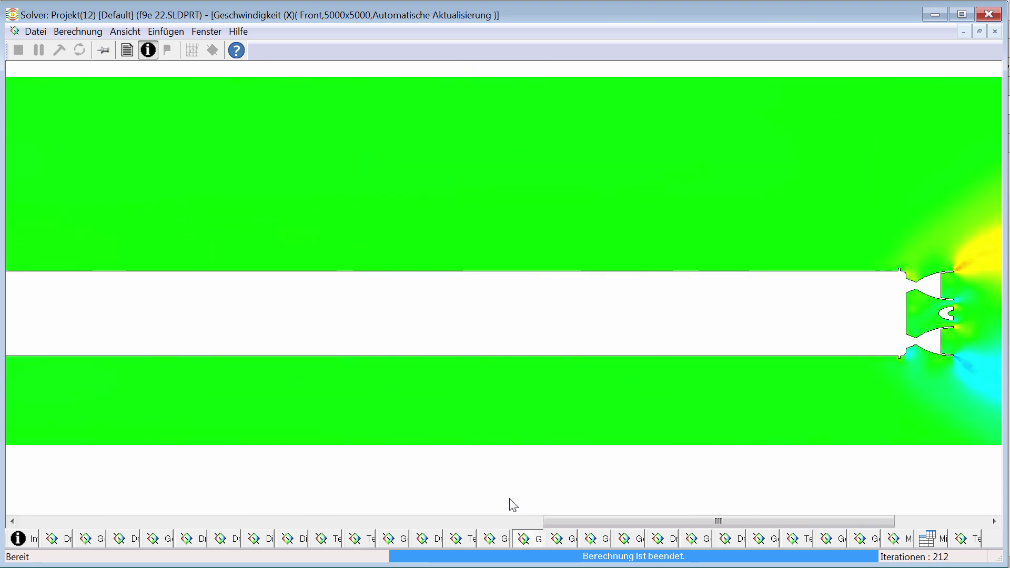
{"action": "scroll", "coordinate": [579, 526], "scroll_direction": "right", "scroll_amount": 2}
Switch to the Z-velocity cut plot and pan across it.
{"action": "left_click", "coordinate": [562, 537]}
{"action": "scroll", "coordinate": [555, 494], "scroll_direction": "left", "scroll_amount": 2}
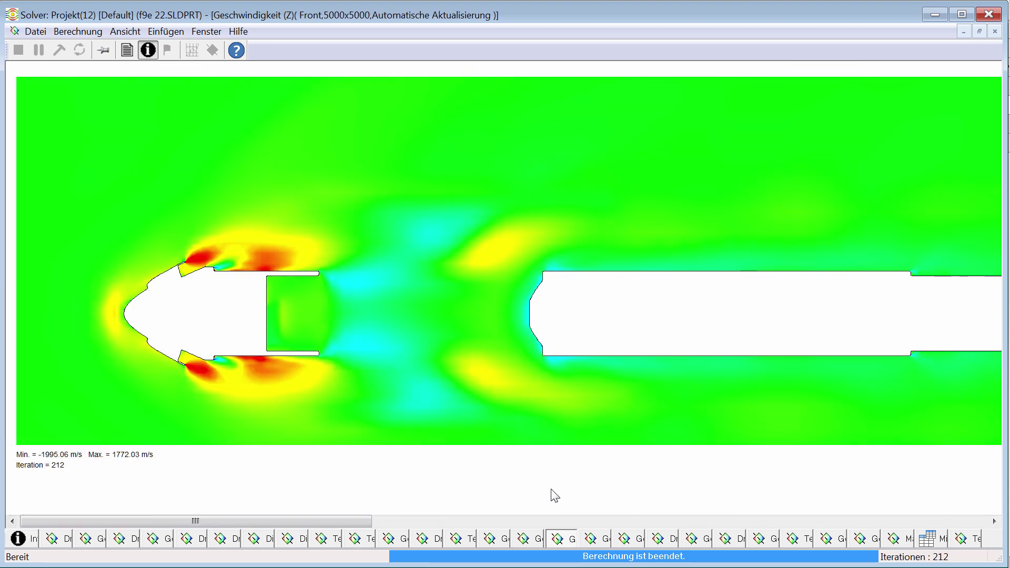
{"action": "scroll", "coordinate": [553, 492], "scroll_direction": "right", "scroll_amount": 2}
{"action": "scroll", "coordinate": [551, 492], "scroll_direction": "right", "scroll_amount": 2}
{"action": "scroll", "coordinate": [550, 492], "scroll_direction": "left", "scroll_amount": 1}
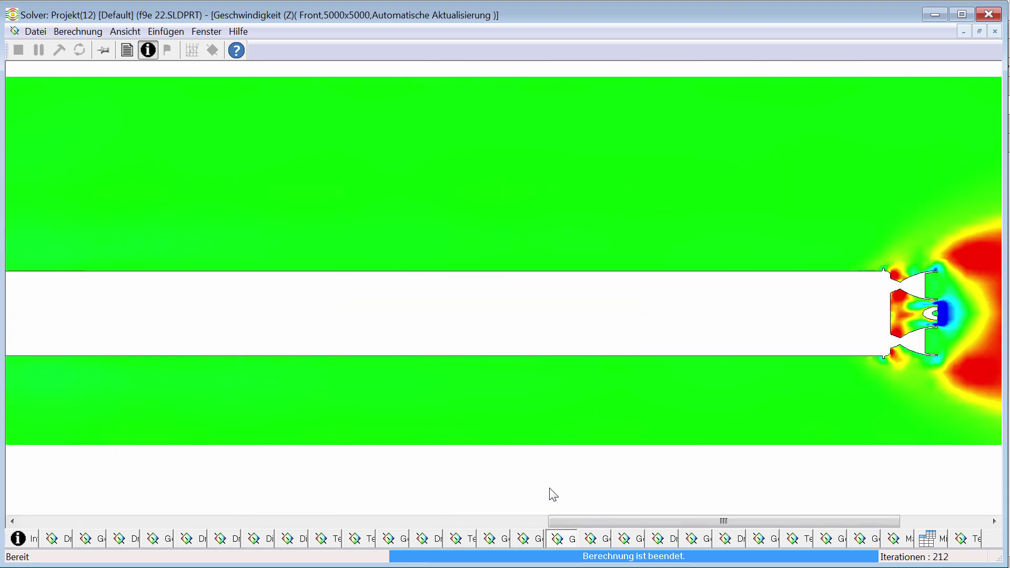
{"action": "scroll", "coordinate": [547, 501], "scroll_direction": "left", "scroll_amount": 1}
{"action": "scroll", "coordinate": [546, 500], "scroll_direction": "right", "scroll_amount": 2}
{"action": "scroll", "coordinate": [542, 498], "scroll_direction": "right", "scroll_amount": 2}
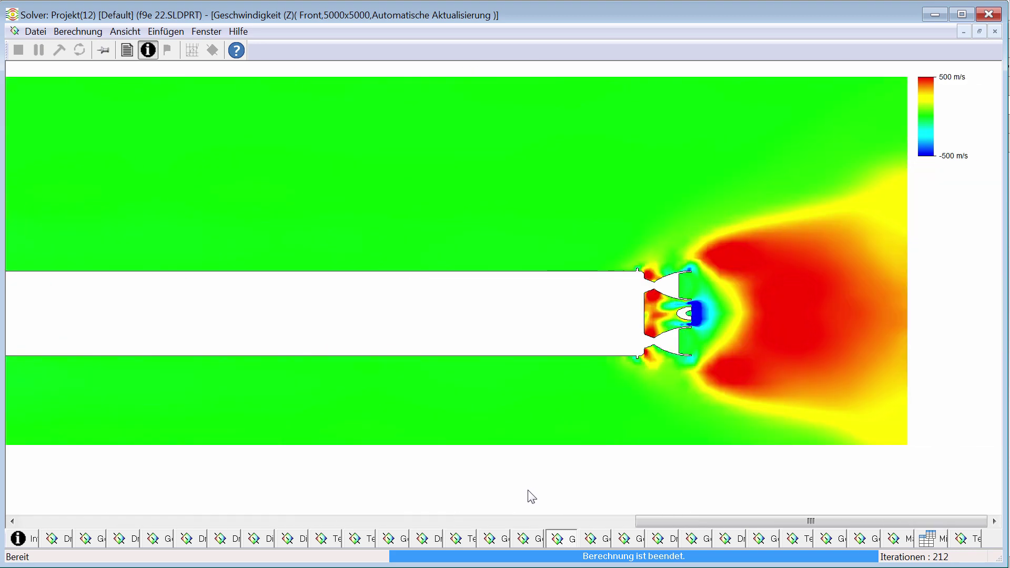
{"action": "scroll", "coordinate": [536, 492], "scroll_direction": "left", "scroll_amount": 1}
{"action": "scroll", "coordinate": [535, 492], "scroll_direction": "left", "scroll_amount": 2}
Bring up both Y-velocity plots, ending on the -2468.45 to 2337.51 m/s view.
{"action": "key", "text": "ctrl+Tab"}
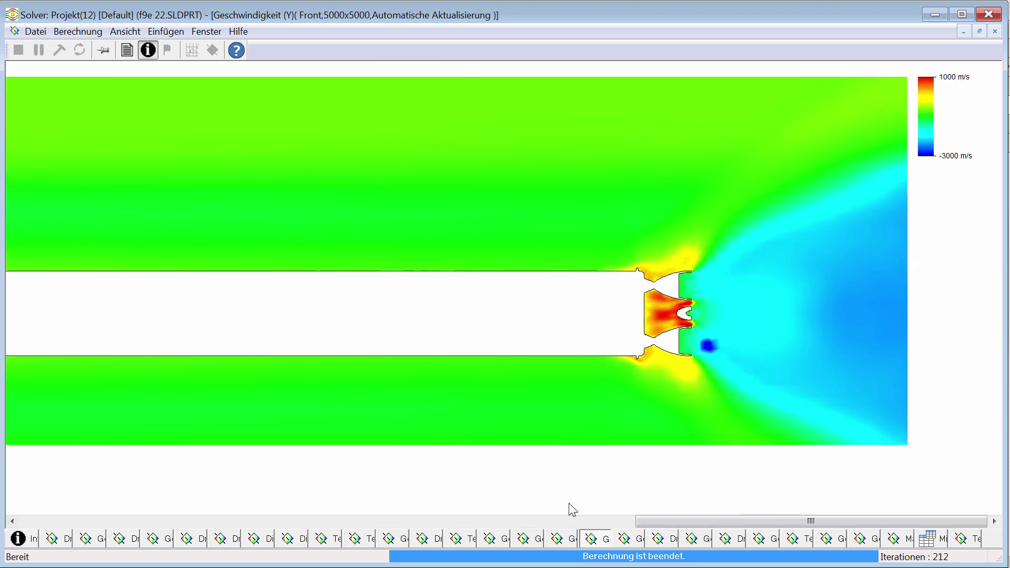
{"action": "key", "text": "ctrl+Tab"}
{"action": "key", "text": "ctrl+Tab"}
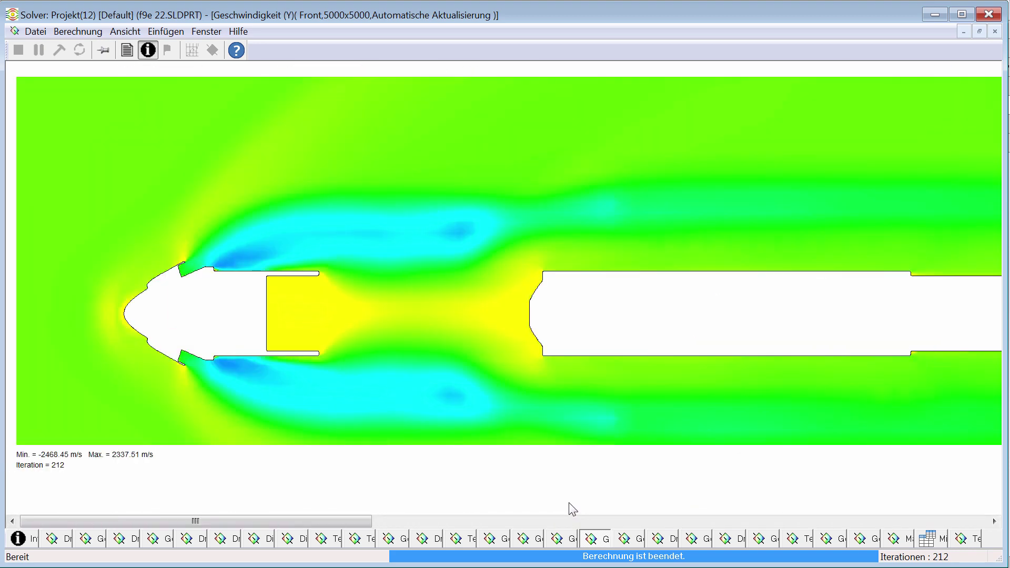
{"action": "scroll", "coordinate": [569, 504], "scroll_direction": "right", "scroll_amount": 3}
{"action": "scroll", "coordinate": [573, 504], "scroll_direction": "left", "scroll_amount": 1}
{"action": "scroll", "coordinate": [611, 528], "scroll_direction": "left", "scroll_amount": 2}
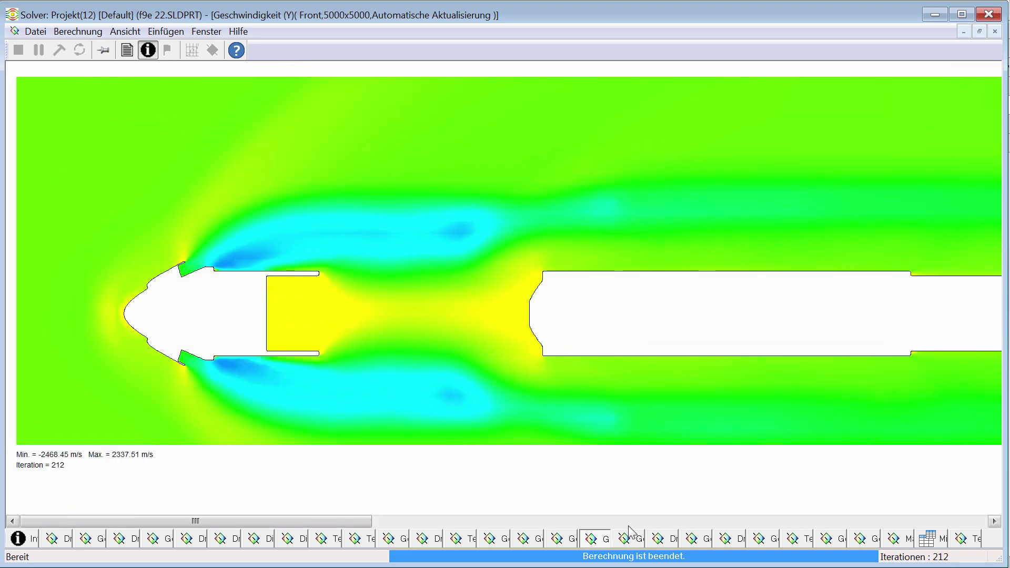
{"action": "left_click", "coordinate": [629, 537]}
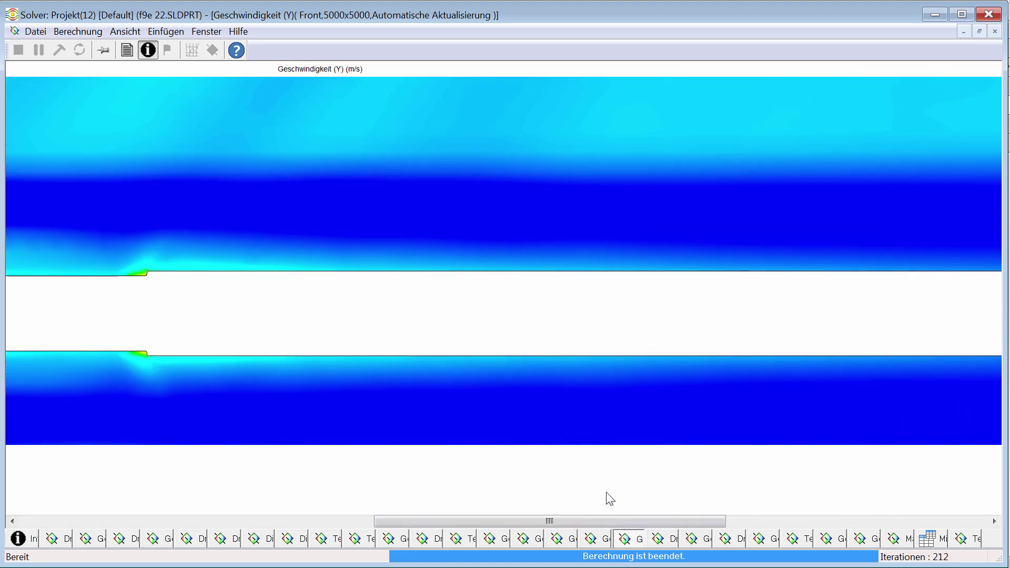
{"action": "scroll", "coordinate": [610, 502], "scroll_direction": "left", "scroll_amount": 2}
{"action": "scroll", "coordinate": [610, 502], "scroll_direction": "right", "scroll_amount": 3}
{"action": "scroll", "coordinate": [611, 503], "scroll_direction": "right", "scroll_amount": 3}
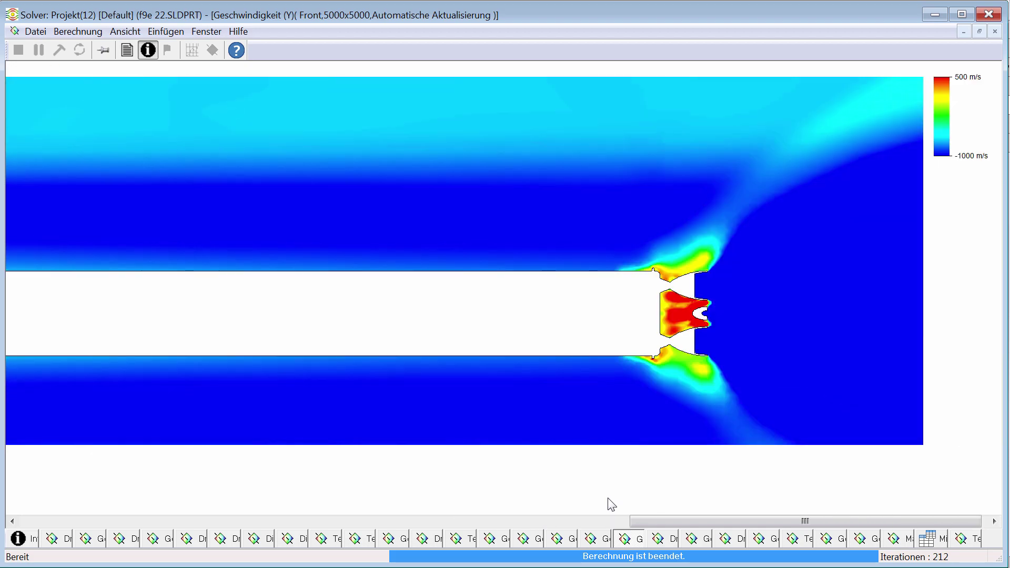
{"action": "scroll", "coordinate": [612, 503], "scroll_direction": "right", "scroll_amount": 1}
{"action": "scroll", "coordinate": [613, 505], "scroll_direction": "left", "scroll_amount": 2}
{"action": "scroll", "coordinate": [613, 508], "scroll_direction": "left", "scroll_amount": 2}
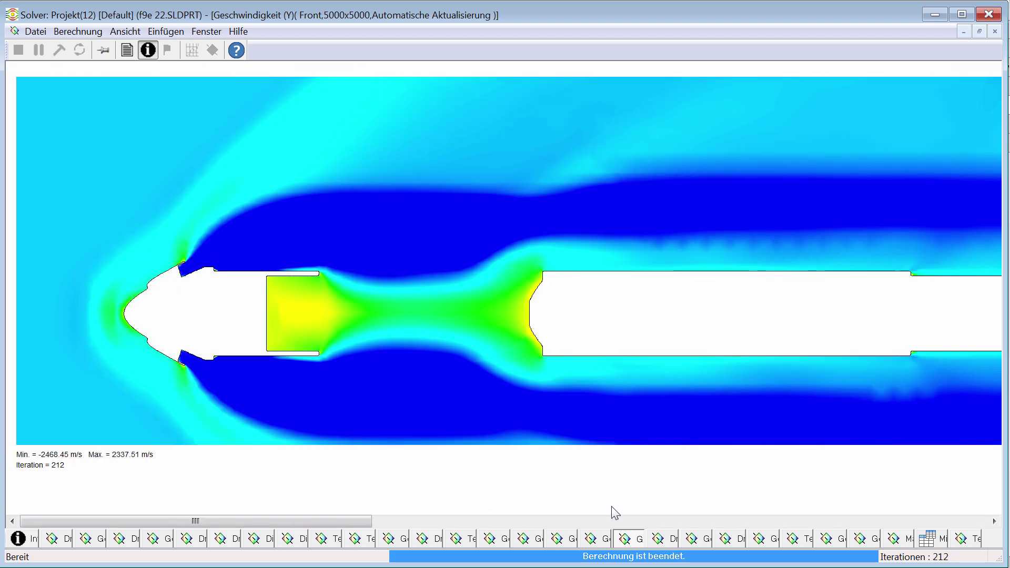
Show the pressure cut plot and pan along the rocket.
{"action": "left_click", "coordinate": [664, 535]}
{"action": "scroll", "coordinate": [644, 508], "scroll_direction": "right", "scroll_amount": 3}
{"action": "scroll", "coordinate": [637, 513], "scroll_direction": "right", "scroll_amount": 3}
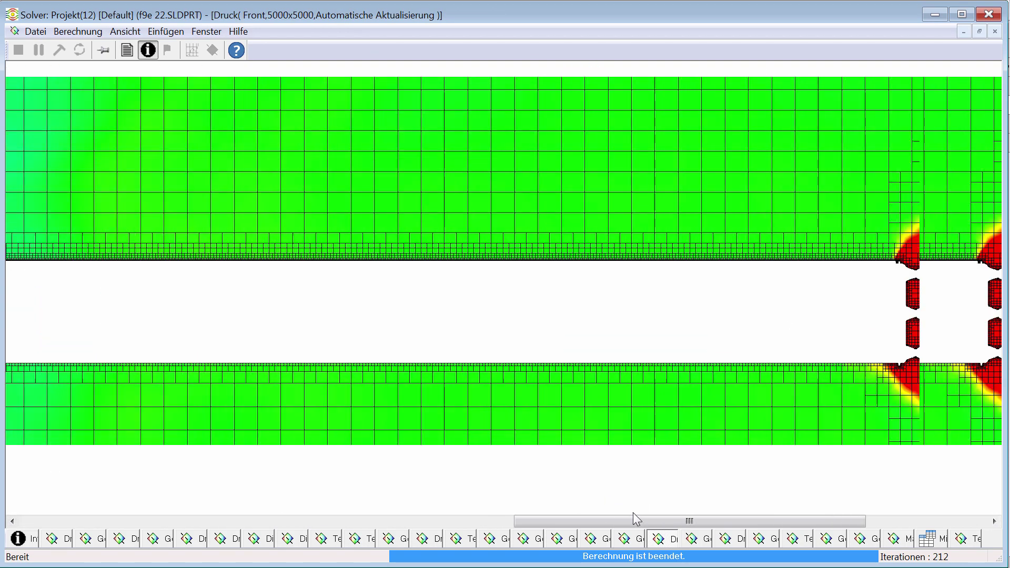
{"action": "scroll", "coordinate": [631, 514], "scroll_direction": "right", "scroll_amount": 1}
{"action": "scroll", "coordinate": [632, 511], "scroll_direction": "left", "scroll_amount": 2}
{"action": "scroll", "coordinate": [634, 510], "scroll_direction": "left", "scroll_amount": 2}
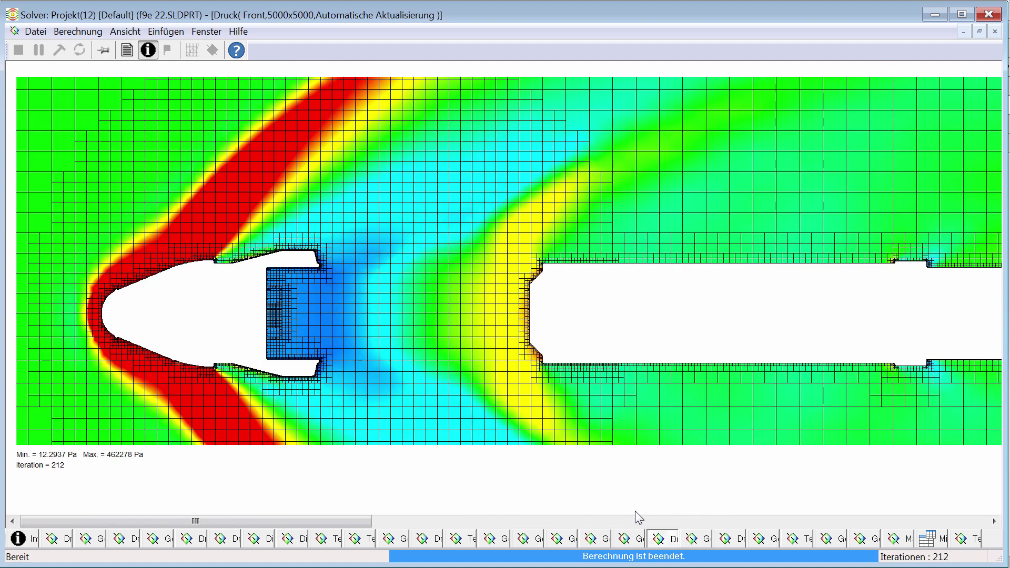
Switch to the overall velocity cut plot and pan from engine plume to capsule.
{"action": "left_click", "coordinate": [695, 537]}
{"action": "scroll", "coordinate": [675, 507], "scroll_direction": "left", "scroll_amount": 2}
{"action": "scroll", "coordinate": [672, 507], "scroll_direction": "right", "scroll_amount": 2}
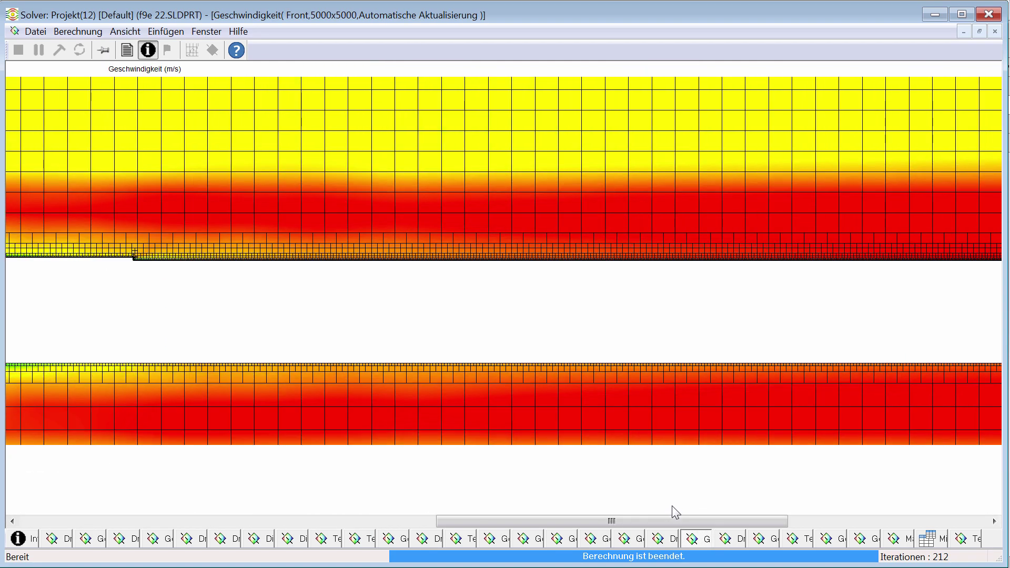
{"action": "scroll", "coordinate": [672, 507], "scroll_direction": "right", "scroll_amount": 2}
{"action": "scroll", "coordinate": [671, 506], "scroll_direction": "left", "scroll_amount": 2}
{"action": "scroll", "coordinate": [672, 506], "scroll_direction": "left", "scroll_amount": 2}
{"action": "scroll", "coordinate": [674, 507], "scroll_direction": "left", "scroll_amount": 1}
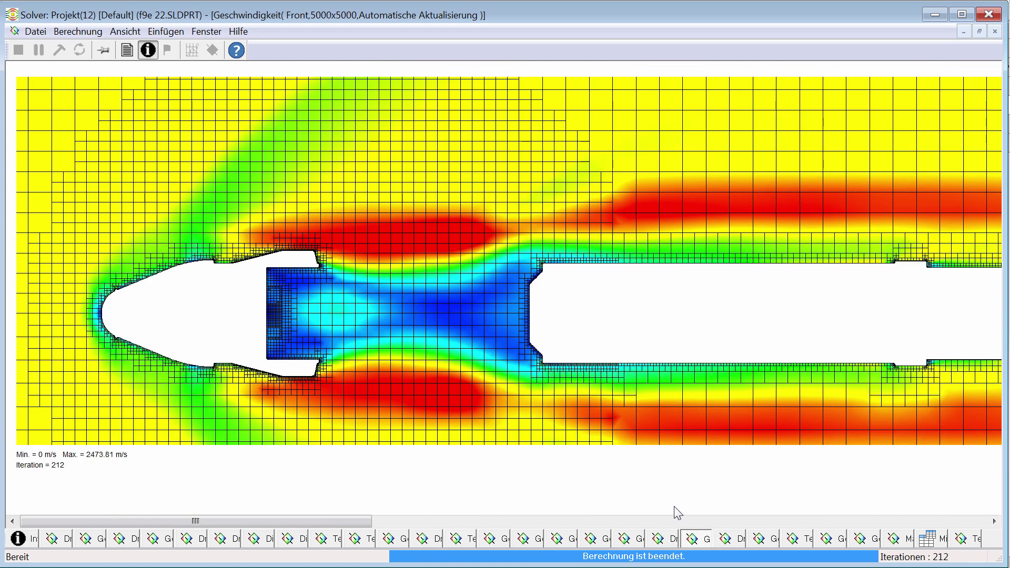
Return to the pressure plot and pan across it again.
{"action": "left_click", "coordinate": [722, 537]}
{"action": "scroll", "coordinate": [700, 511], "scroll_direction": "right", "scroll_amount": 2}
{"action": "scroll", "coordinate": [700, 511], "scroll_direction": "left", "scroll_amount": 2}
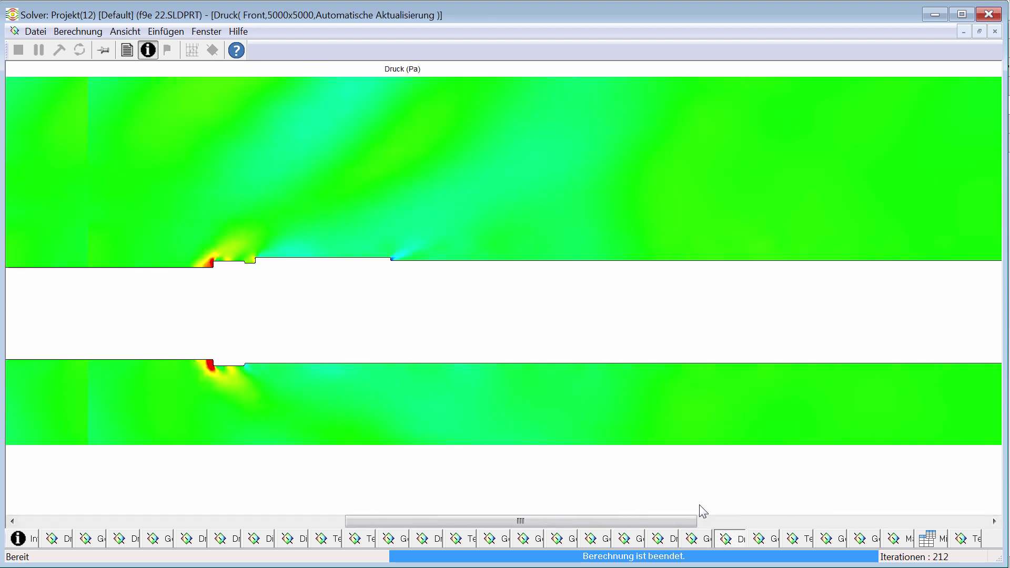
{"action": "scroll", "coordinate": [701, 511], "scroll_direction": "left", "scroll_amount": 2}
{"action": "scroll", "coordinate": [698, 507], "scroll_direction": "right", "scroll_amount": 2}
{"action": "scroll", "coordinate": [698, 507], "scroll_direction": "right", "scroll_amount": 1}
{"action": "scroll", "coordinate": [698, 506], "scroll_direction": "left", "scroll_amount": 2}
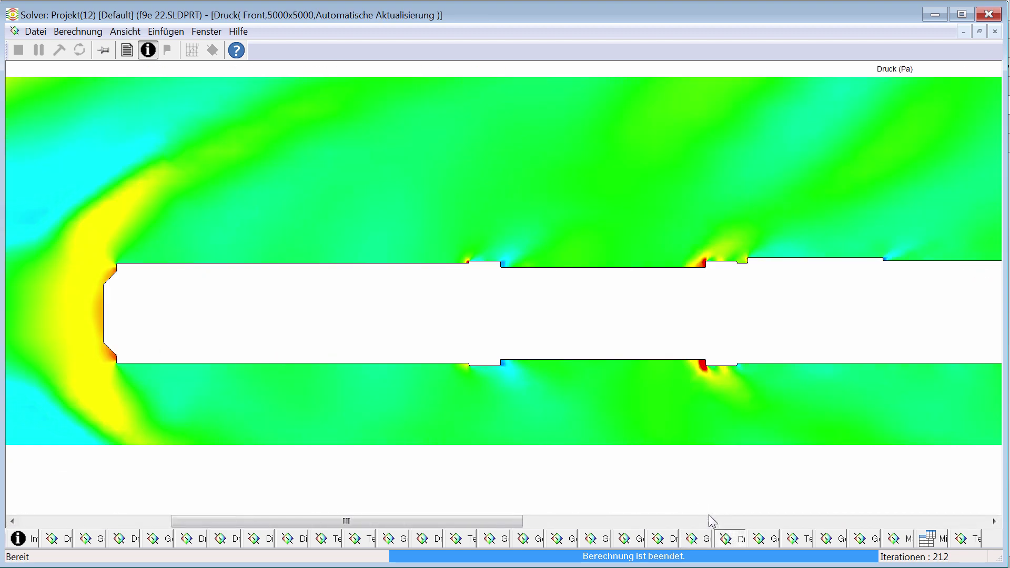
{"action": "scroll", "coordinate": [708, 515], "scroll_direction": "left", "scroll_amount": 1}
Revisit the overall velocity plot, then bring up the fluid temperature plot.
{"action": "left_click", "coordinate": [760, 538]}
{"action": "scroll", "coordinate": [722, 506], "scroll_direction": "right", "scroll_amount": 2}
{"action": "scroll", "coordinate": [721, 506], "scroll_direction": "right", "scroll_amount": 1}
{"action": "scroll", "coordinate": [721, 507], "scroll_direction": "left", "scroll_amount": 2}
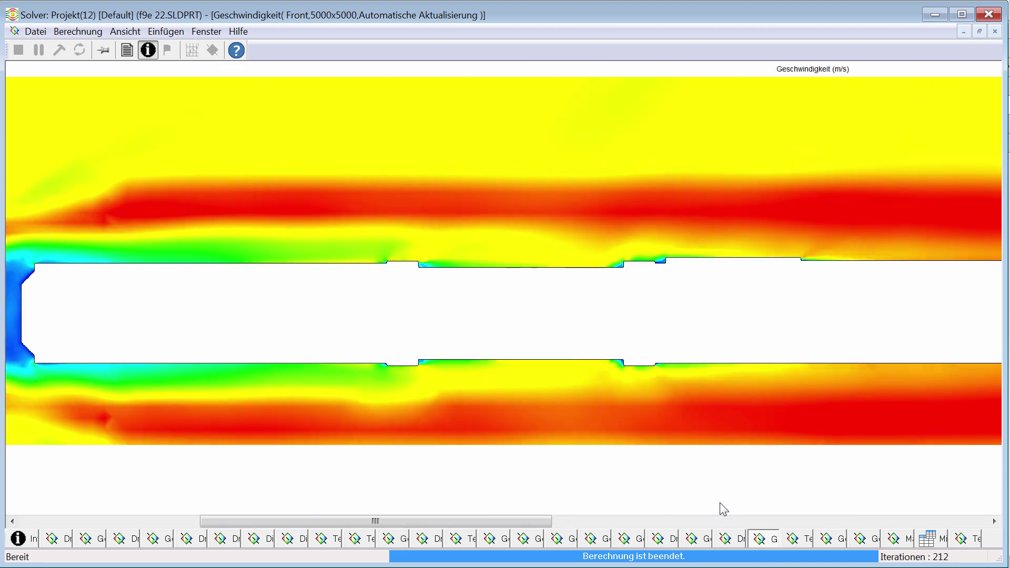
{"action": "scroll", "coordinate": [722, 510], "scroll_direction": "left", "scroll_amount": 1}
{"action": "scroll", "coordinate": [721, 513], "scroll_direction": "right", "scroll_amount": 2}
{"action": "scroll", "coordinate": [721, 513], "scroll_direction": "right", "scroll_amount": 1}
{"action": "scroll", "coordinate": [720, 513], "scroll_direction": "left", "scroll_amount": 1}
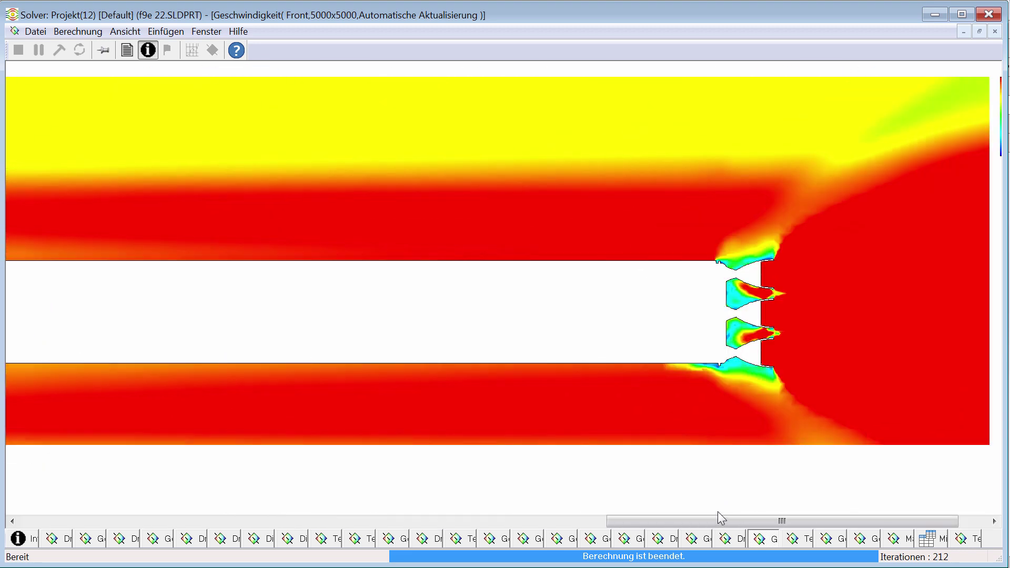
{"action": "scroll", "coordinate": [718, 519], "scroll_direction": "left", "scroll_amount": 1}
{"action": "scroll", "coordinate": [715, 522], "scroll_direction": "left", "scroll_amount": 1}
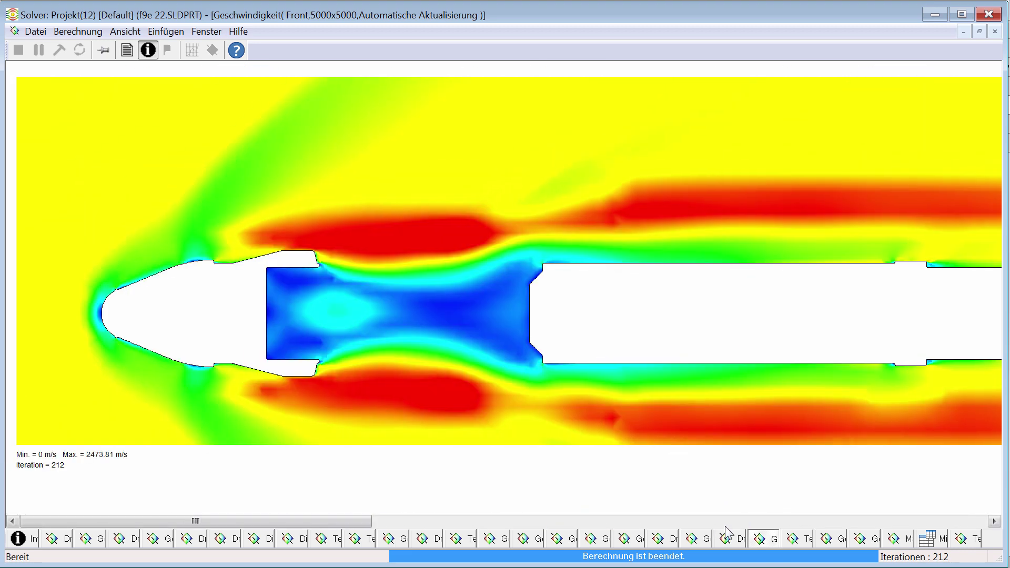
{"action": "left_click", "coordinate": [797, 538]}
Pan across the fluid temperature cut plot peaking at 3823.41 K.
{"action": "scroll", "coordinate": [753, 503], "scroll_direction": "right", "scroll_amount": 1}
{"action": "scroll", "coordinate": [756, 506], "scroll_direction": "left", "scroll_amount": 2}
{"action": "scroll", "coordinate": [758, 513], "scroll_direction": "left", "scroll_amount": 1}
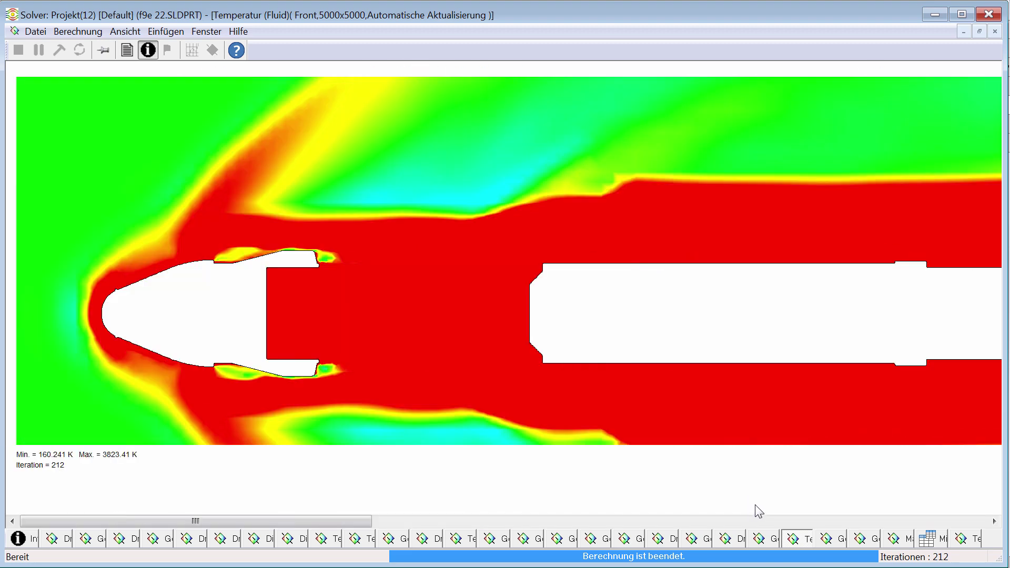
{"action": "scroll", "coordinate": [756, 510], "scroll_direction": "right", "scroll_amount": 3}
{"action": "scroll", "coordinate": [755, 510], "scroll_direction": "left", "scroll_amount": 1}
{"action": "scroll", "coordinate": [761, 511], "scroll_direction": "left", "scroll_amount": 2}
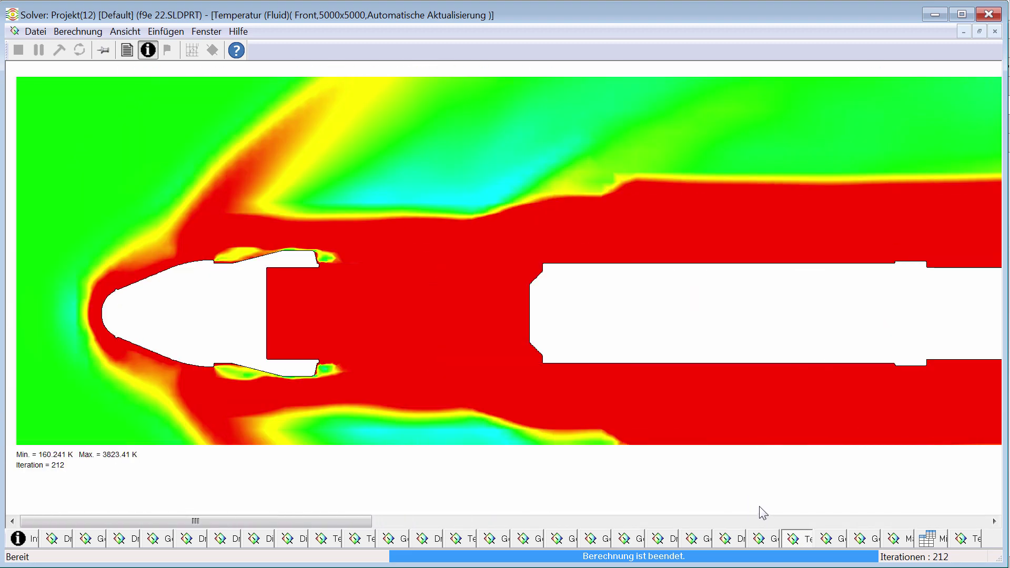
Show the X-velocity cut plot and pan along the rocket.
{"action": "left_click", "coordinate": [839, 539]}
{"action": "scroll", "coordinate": [793, 503], "scroll_direction": "right", "scroll_amount": 2}
{"action": "scroll", "coordinate": [796, 512], "scroll_direction": "left", "scroll_amount": 2}
{"action": "scroll", "coordinate": [798, 510], "scroll_direction": "left", "scroll_amount": 1}
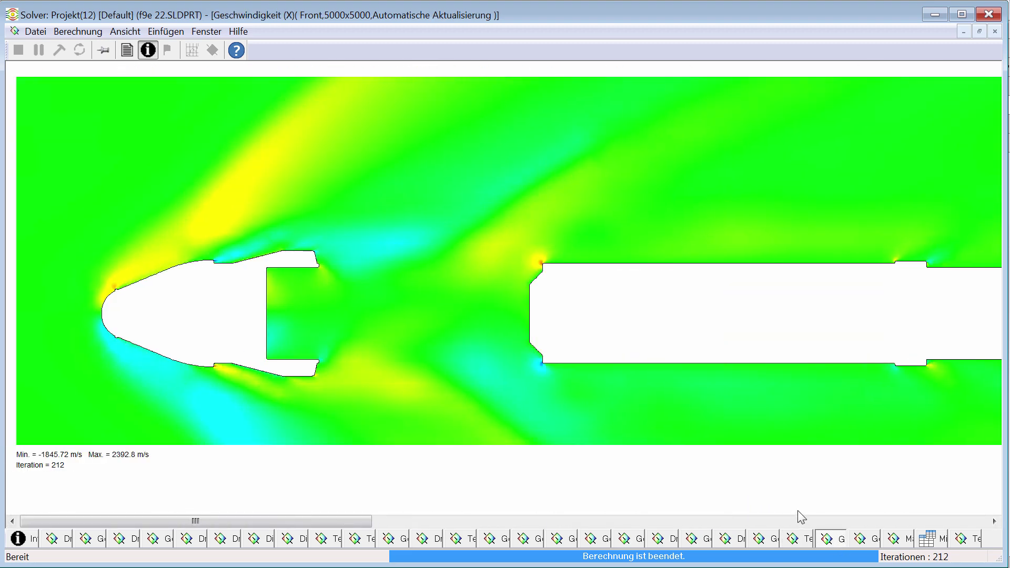
{"action": "scroll", "coordinate": [797, 513], "scroll_direction": "right", "scroll_amount": 1}
{"action": "scroll", "coordinate": [797, 519], "scroll_direction": "right", "scroll_amount": 1}
{"action": "scroll", "coordinate": [799, 521], "scroll_direction": "left", "scroll_amount": 1}
{"action": "scroll", "coordinate": [801, 523], "scroll_direction": "left", "scroll_amount": 1}
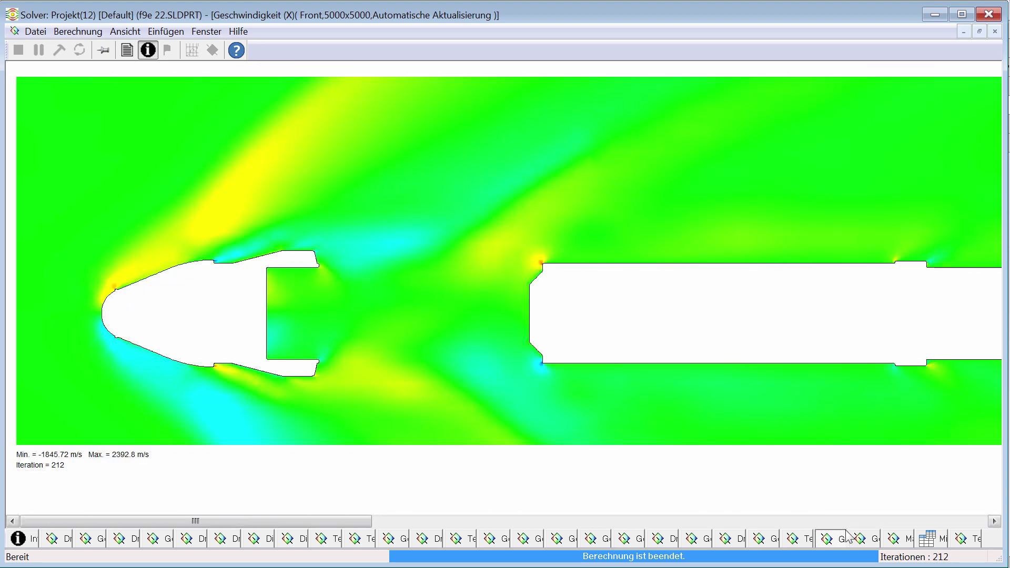
Show the velocity magnitude cut plot and pan along the rocket.
{"action": "left_click", "coordinate": [863, 540]}
{"action": "scroll", "coordinate": [829, 509], "scroll_direction": "right", "scroll_amount": 1}
{"action": "scroll", "coordinate": [828, 510], "scroll_direction": "left", "scroll_amount": 2}
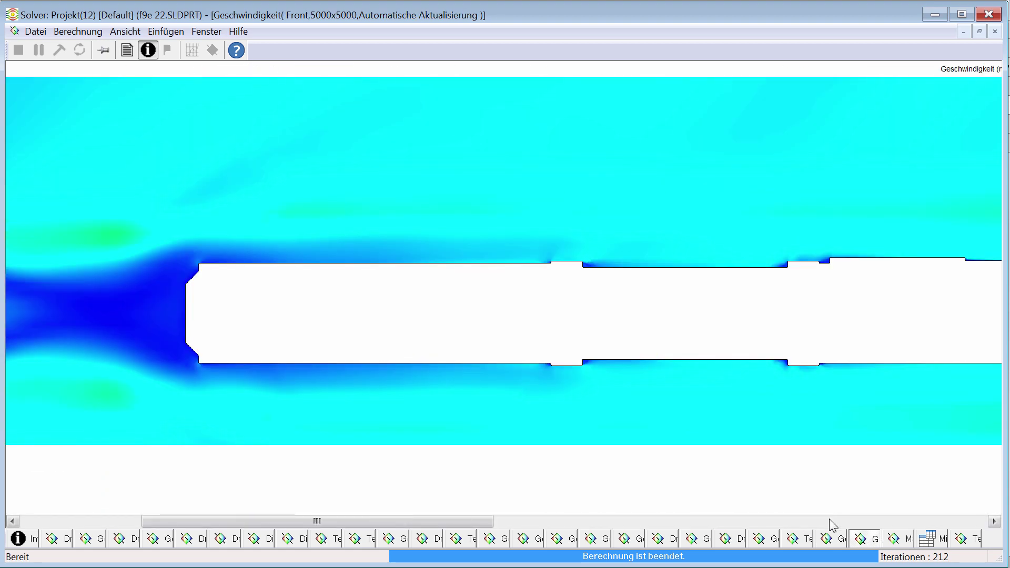
{"action": "scroll", "coordinate": [829, 521], "scroll_direction": "left", "scroll_amount": 1}
{"action": "scroll", "coordinate": [829, 521], "scroll_direction": "right", "scroll_amount": 1}
{"action": "scroll", "coordinate": [829, 523], "scroll_direction": "right", "scroll_amount": 1}
{"action": "scroll", "coordinate": [828, 523], "scroll_direction": "right", "scroll_amount": 1}
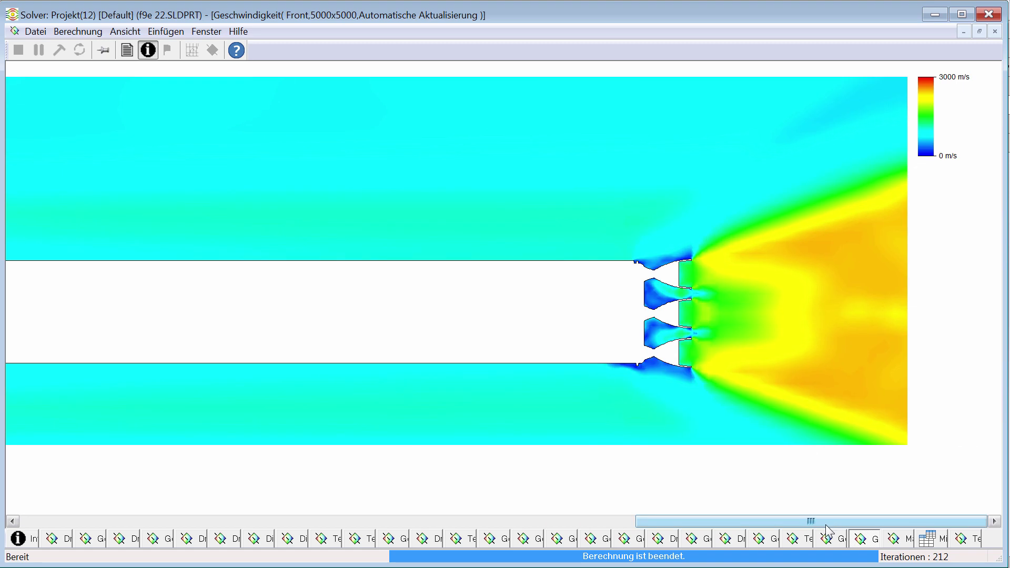
{"action": "scroll", "coordinate": [827, 532], "scroll_direction": "left", "scroll_amount": 1}
{"action": "scroll", "coordinate": [828, 537], "scroll_direction": "left", "scroll_amount": 2}
{"action": "scroll", "coordinate": [842, 542], "scroll_direction": "left", "scroll_amount": 1}
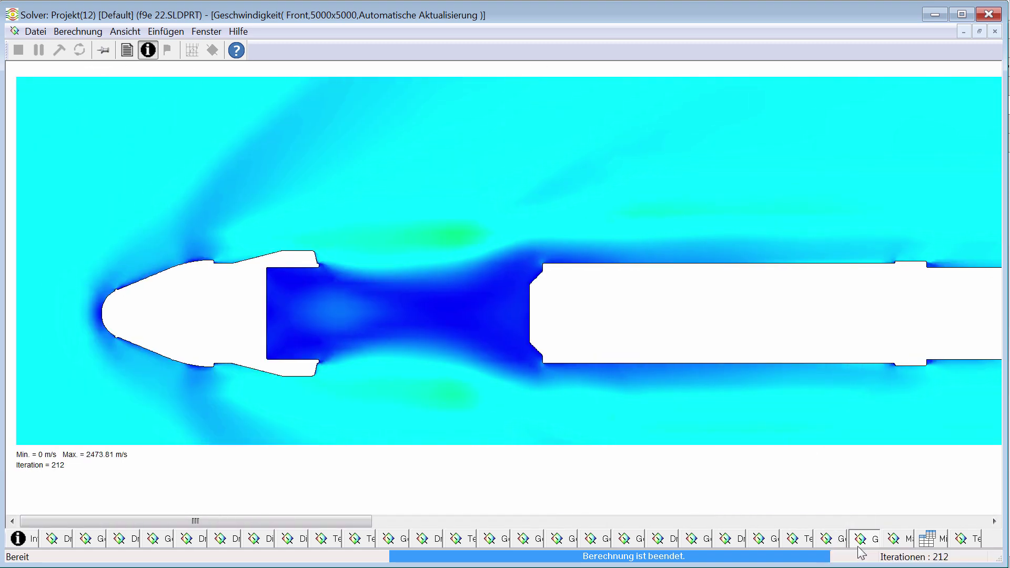
Review the Mach number plot, then show the Min/Max table (Mach up to 3, 205.295 dB).
{"action": "left_click", "coordinate": [895, 540]}
{"action": "scroll", "coordinate": [842, 510], "scroll_direction": "right", "scroll_amount": 1}
{"action": "scroll", "coordinate": [841, 510], "scroll_direction": "right", "scroll_amount": 2}
{"action": "scroll", "coordinate": [839, 516], "scroll_direction": "left", "scroll_amount": 2}
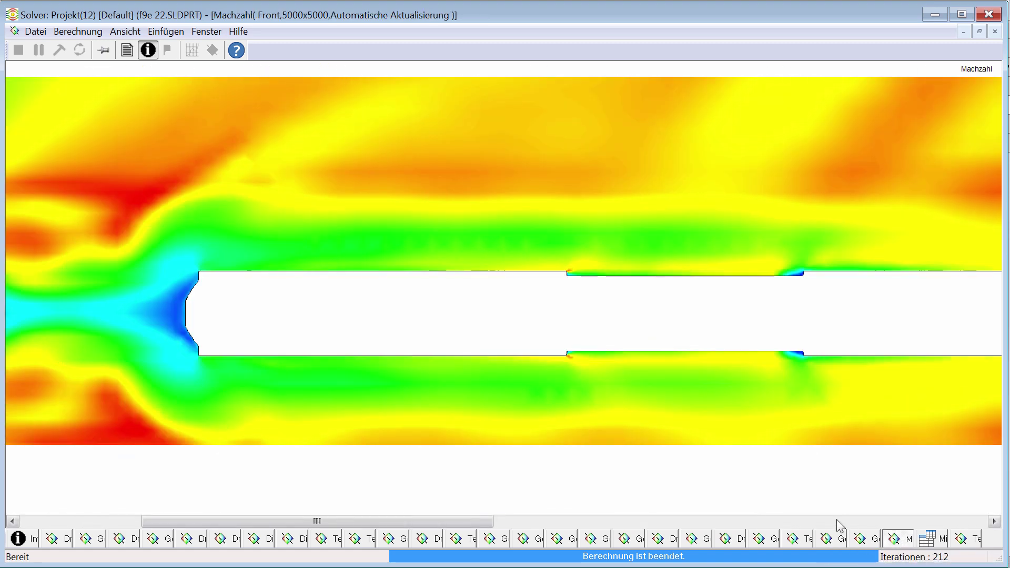
{"action": "scroll", "coordinate": [836, 520], "scroll_direction": "left", "scroll_amount": 1}
{"action": "scroll", "coordinate": [835, 521], "scroll_direction": "right", "scroll_amount": 1}
{"action": "scroll", "coordinate": [840, 521], "scroll_direction": "right", "scroll_amount": 2}
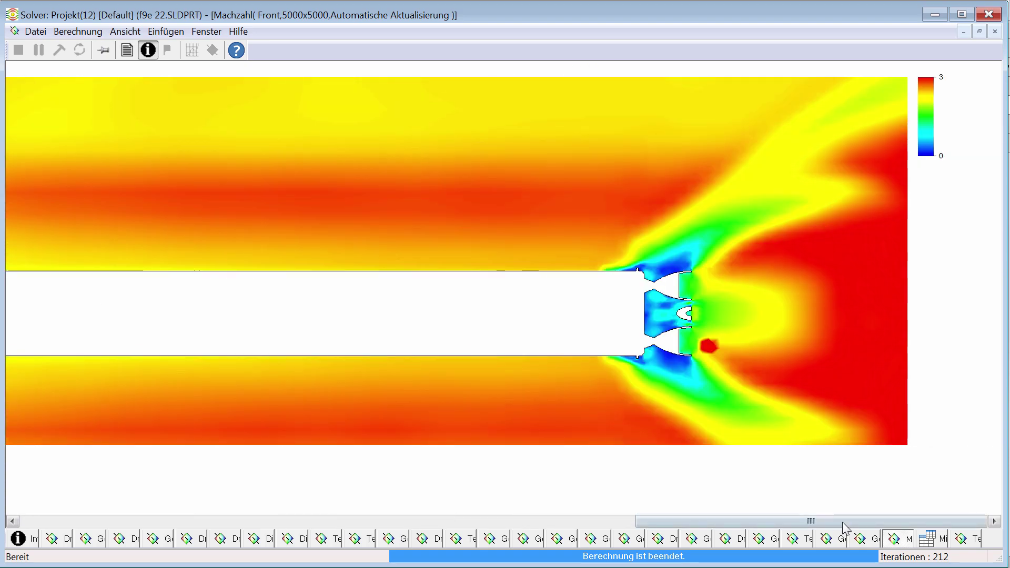
{"action": "left_click", "coordinate": [929, 542]}
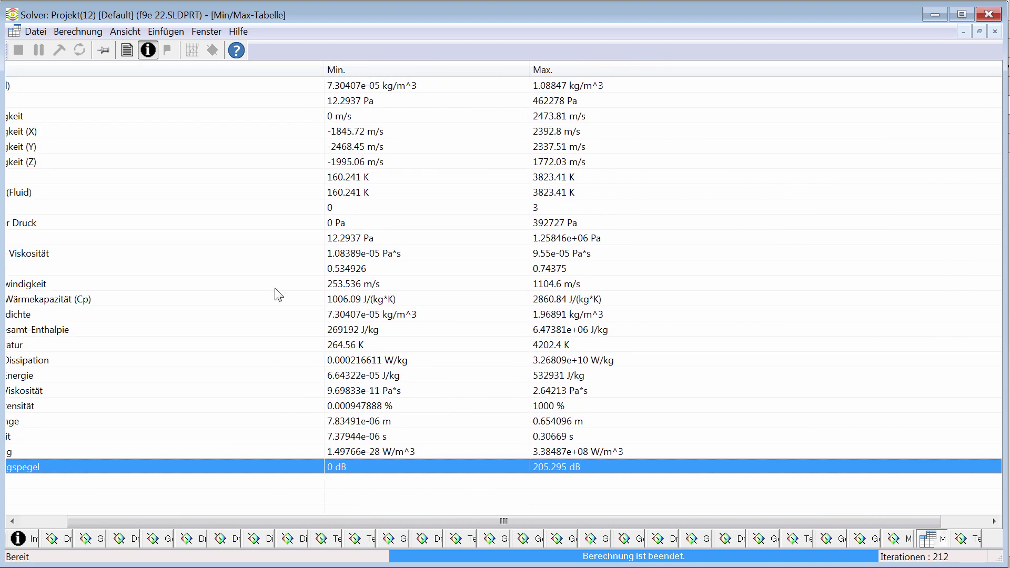
Scroll through the Min/Max table of flow parameters, then bring up the solver Info summary.
{"action": "scroll", "coordinate": [279, 295], "scroll_direction": "left", "scroll_amount": 3}
{"action": "scroll", "coordinate": [290, 349], "scroll_direction": "right", "scroll_amount": 3}
{"action": "scroll", "coordinate": [343, 429], "scroll_direction": "left", "scroll_amount": 3}
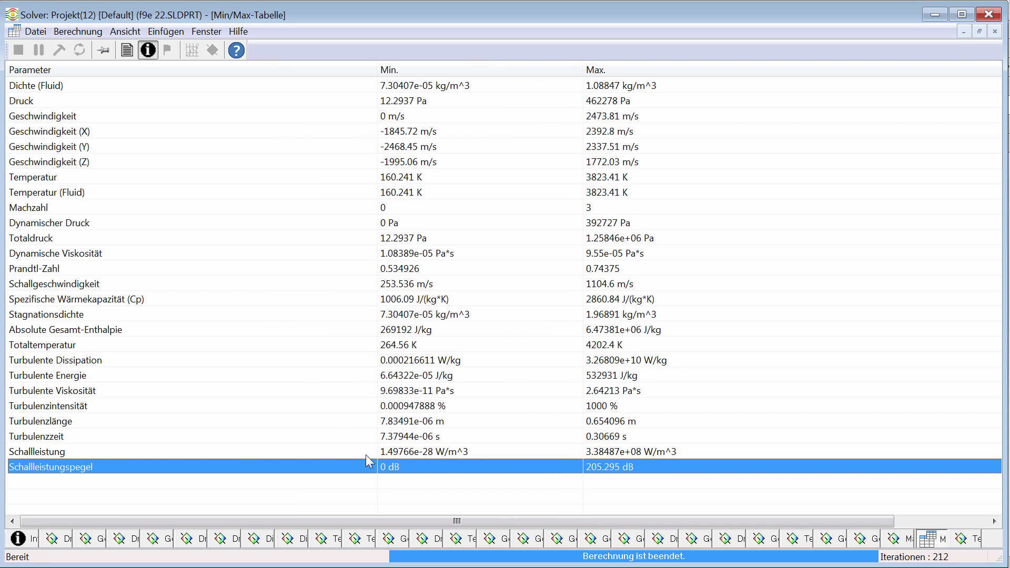
{"action": "scroll", "coordinate": [646, 488], "scroll_direction": "right", "scroll_amount": 3}
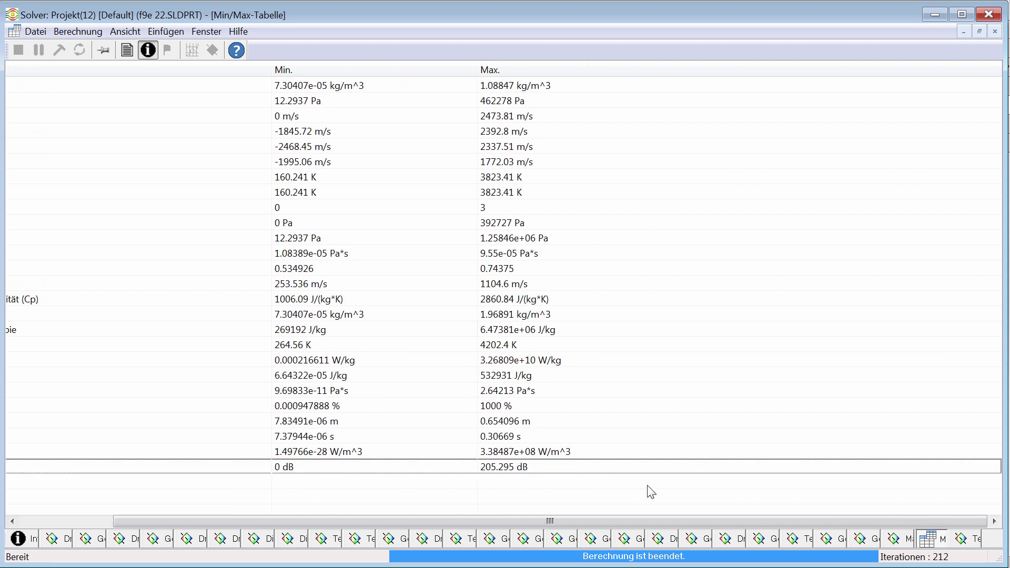
{"action": "scroll", "coordinate": [679, 507], "scroll_direction": "left", "scroll_amount": 3}
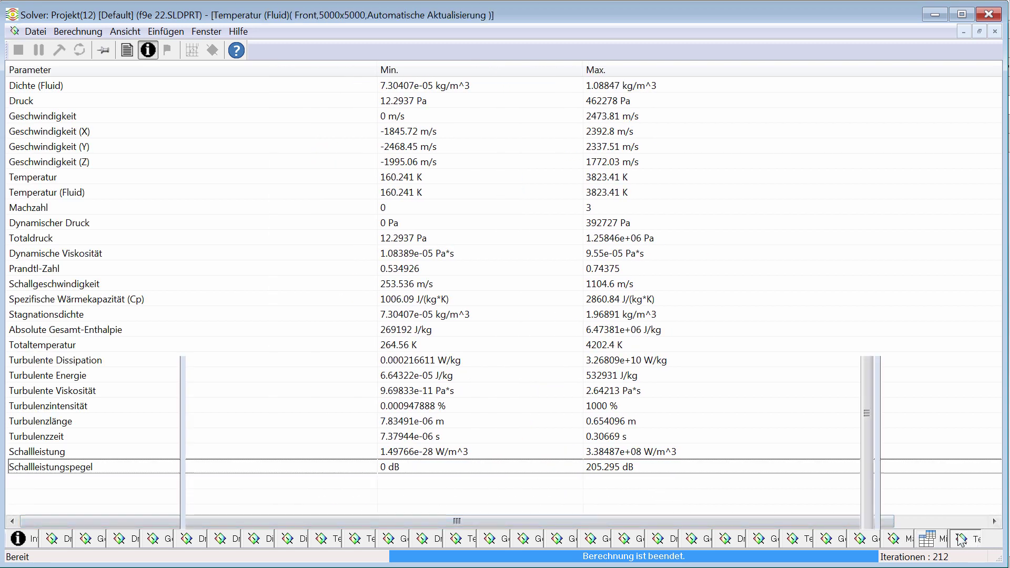
{"action": "scroll", "coordinate": [712, 487], "scroll_direction": "left", "scroll_amount": 5}
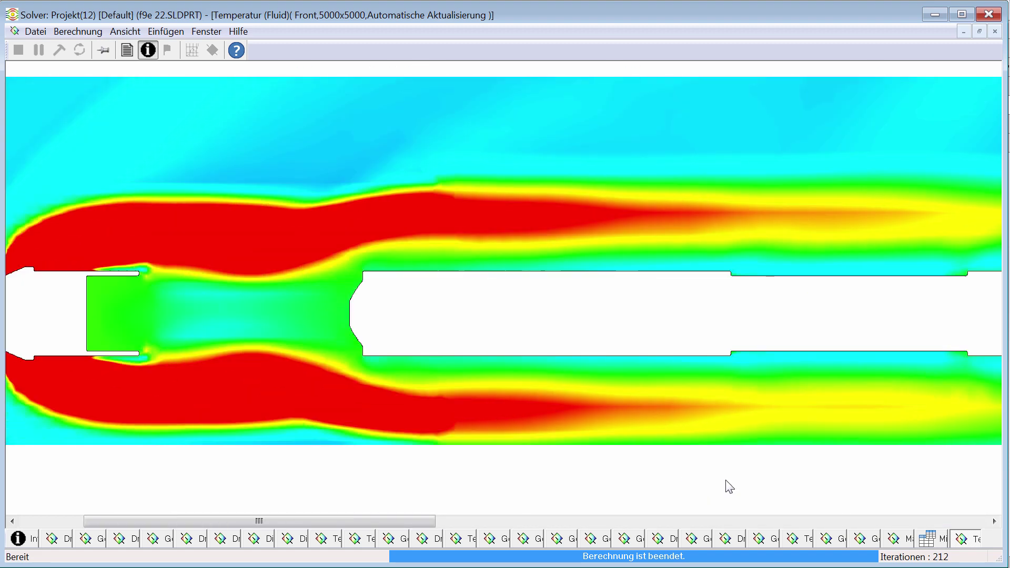
{"action": "scroll", "coordinate": [721, 485], "scroll_direction": "left", "scroll_amount": 1}
{"action": "scroll", "coordinate": [729, 484], "scroll_direction": "right", "scroll_amount": 3}
{"action": "scroll", "coordinate": [729, 484], "scroll_direction": "right", "scroll_amount": 3}
{"action": "scroll", "coordinate": [729, 485], "scroll_direction": "left", "scroll_amount": 3}
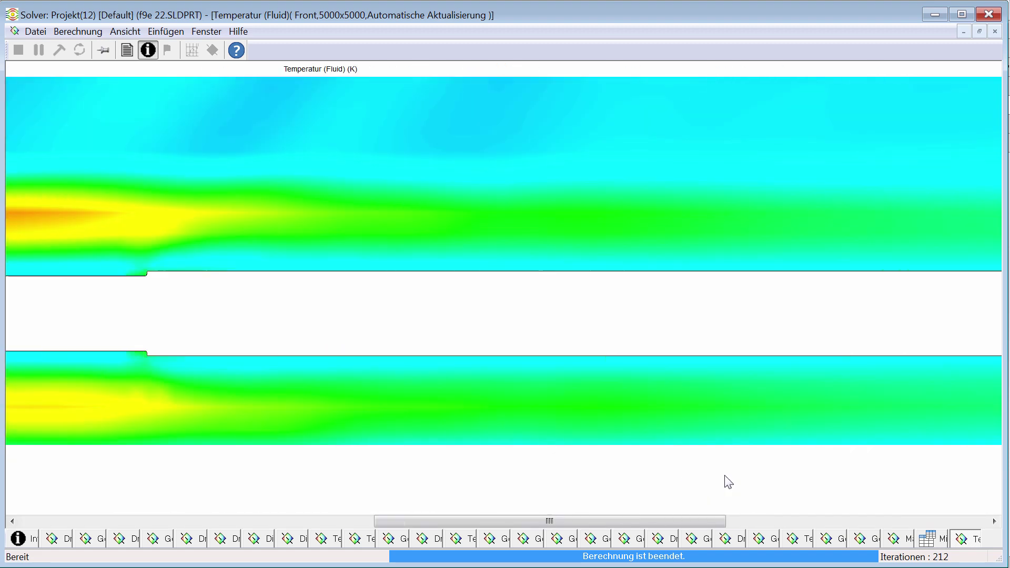
{"action": "scroll", "coordinate": [724, 480], "scroll_direction": "left", "scroll_amount": 5}
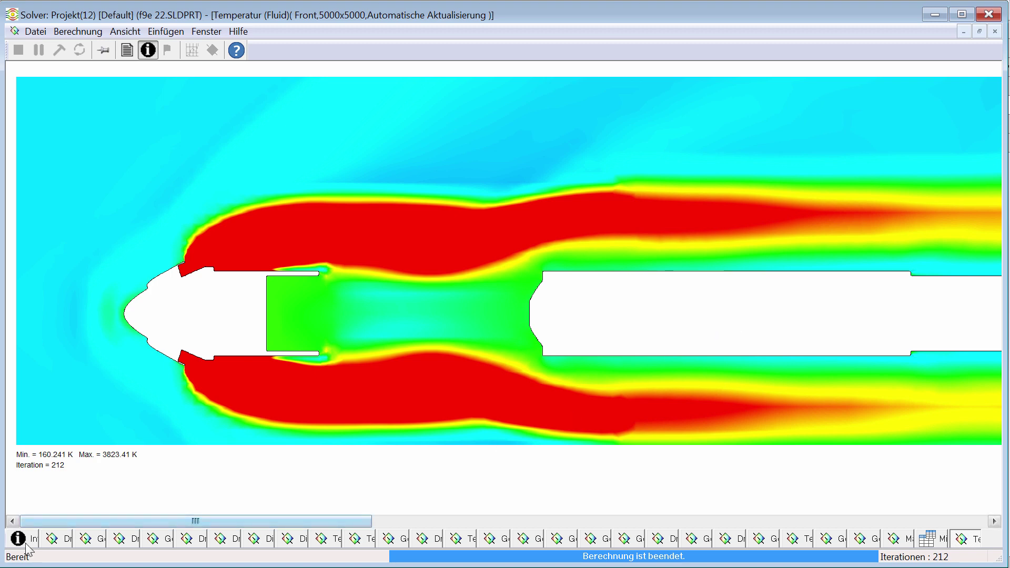
{"action": "left_click", "coordinate": [26, 544]}
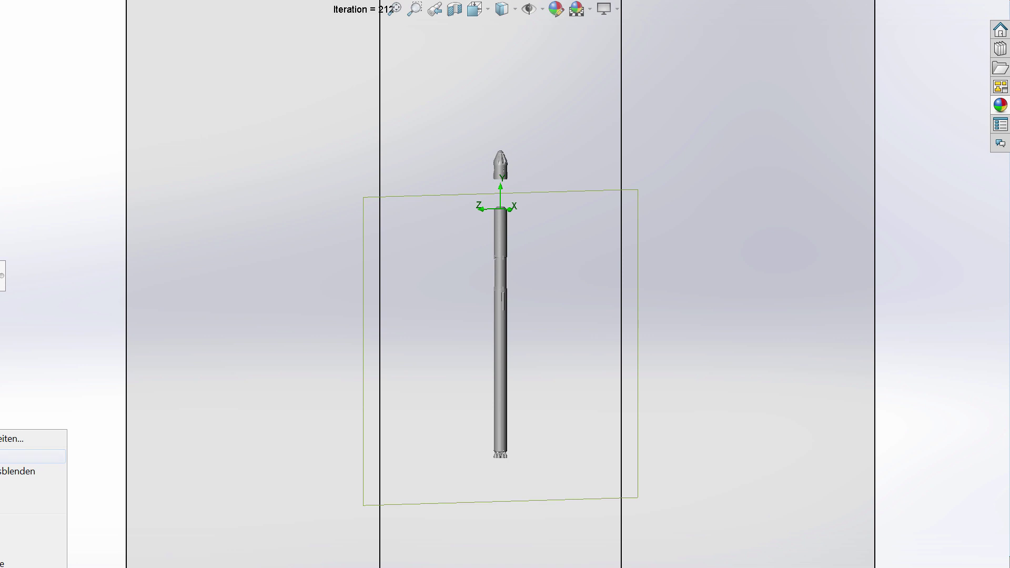
Show the pressure cut plot, fit it in view and zoom in on its contours.
{"action": "left_click", "coordinate": [16, 456]}
{"action": "key", "text": "f"}
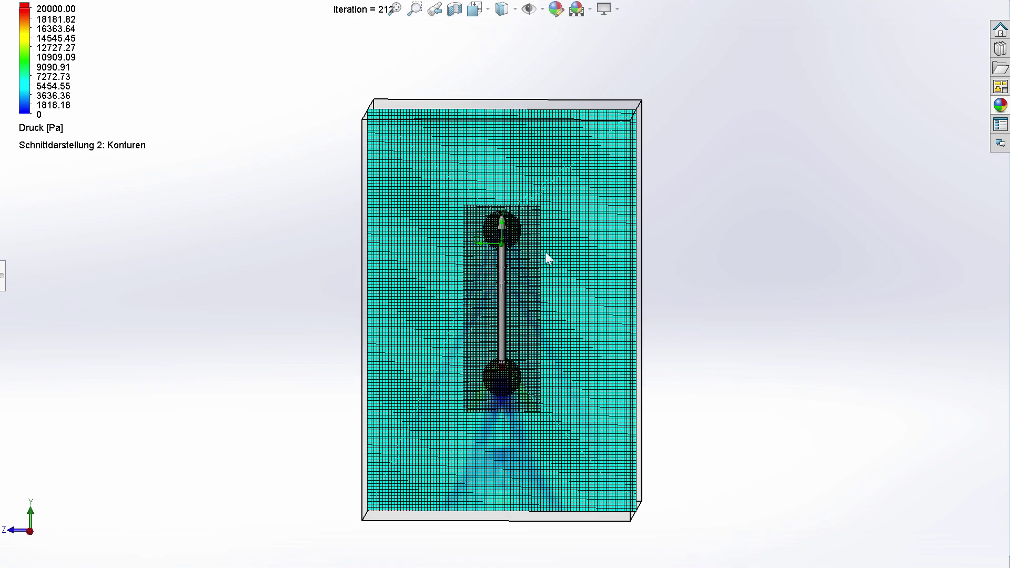
{"action": "scroll", "coordinate": [517, 264], "scroll_direction": "down", "scroll_amount": 1}
{"action": "scroll", "coordinate": [517, 264], "scroll_direction": "down", "scroll_amount": 1}
{"action": "scroll", "coordinate": [516, 265], "scroll_direction": "down", "scroll_amount": 1}
{"action": "scroll", "coordinate": [517, 264], "scroll_direction": "down", "scroll_amount": 1}
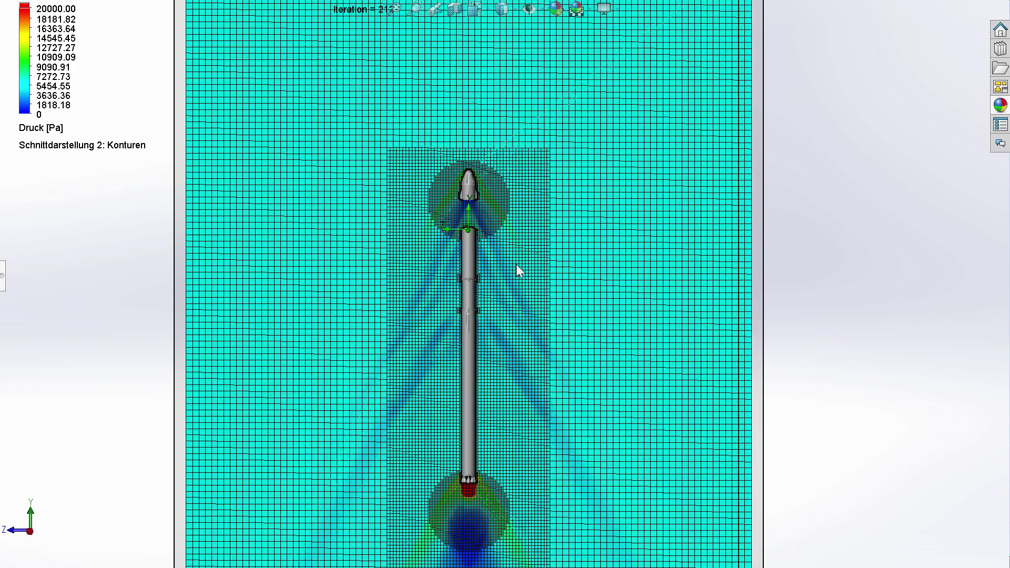
{"action": "scroll", "coordinate": [504, 255], "scroll_direction": "down", "scroll_amount": 1}
{"action": "scroll", "coordinate": [485, 210], "scroll_direction": "down", "scroll_amount": 1}
{"action": "scroll", "coordinate": [477, 167], "scroll_direction": "down", "scroll_amount": 1}
{"action": "scroll", "coordinate": [467, 152], "scroll_direction": "down", "scroll_amount": 1}
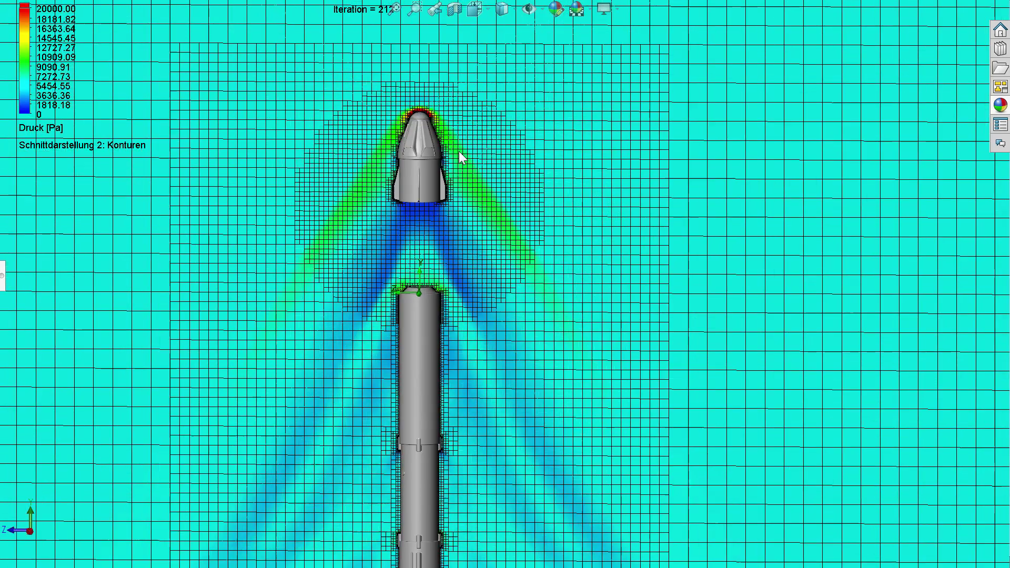
{"action": "scroll", "coordinate": [466, 103], "scroll_direction": "down", "scroll_amount": 1}
{"action": "scroll", "coordinate": [459, 191], "scroll_direction": "down", "scroll_amount": 1}
{"action": "scroll", "coordinate": [453, 213], "scroll_direction": "down", "scroll_amount": 1}
{"action": "scroll", "coordinate": [441, 299], "scroll_direction": "down", "scroll_amount": 2}
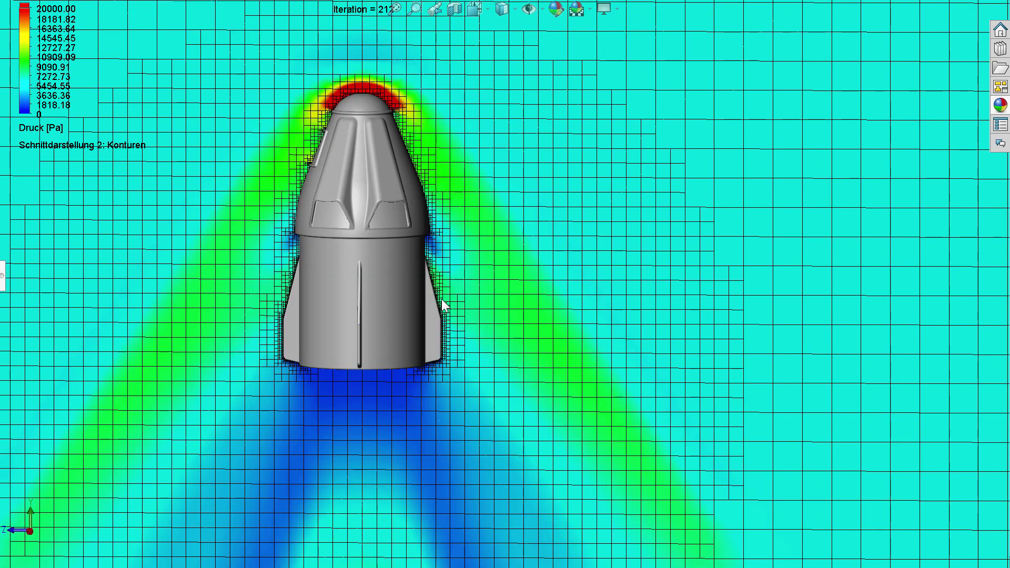
{"action": "scroll", "coordinate": [489, 253], "scroll_direction": "up", "scroll_amount": 1}
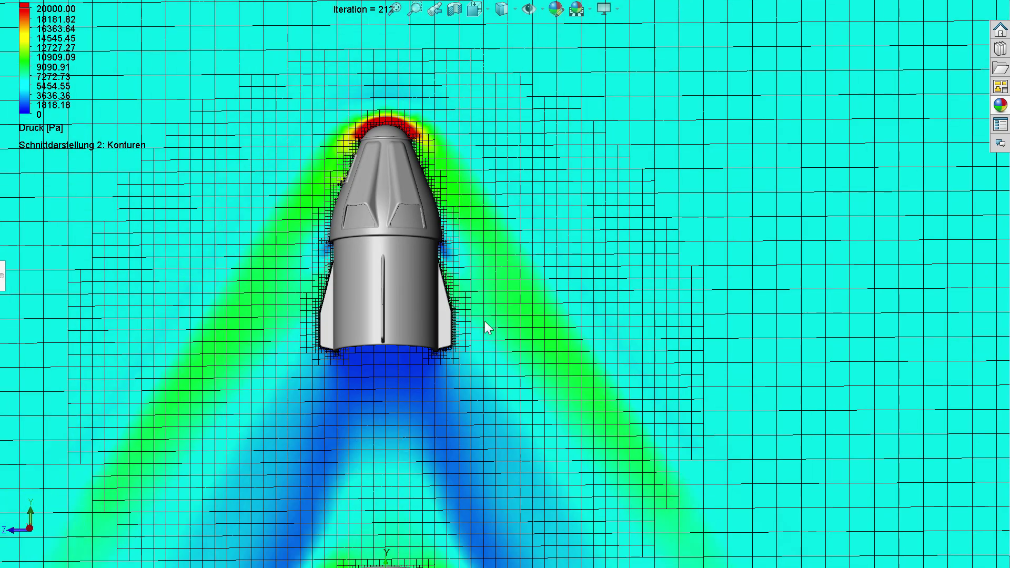
{"action": "scroll", "coordinate": [482, 348], "scroll_direction": "up", "scroll_amount": 2}
{"action": "scroll", "coordinate": [479, 381], "scroll_direction": "up", "scroll_amount": 2}
{"action": "scroll", "coordinate": [478, 387], "scroll_direction": "up", "scroll_amount": 2}
{"action": "scroll", "coordinate": [479, 389], "scroll_direction": "up", "scroll_amount": 1}
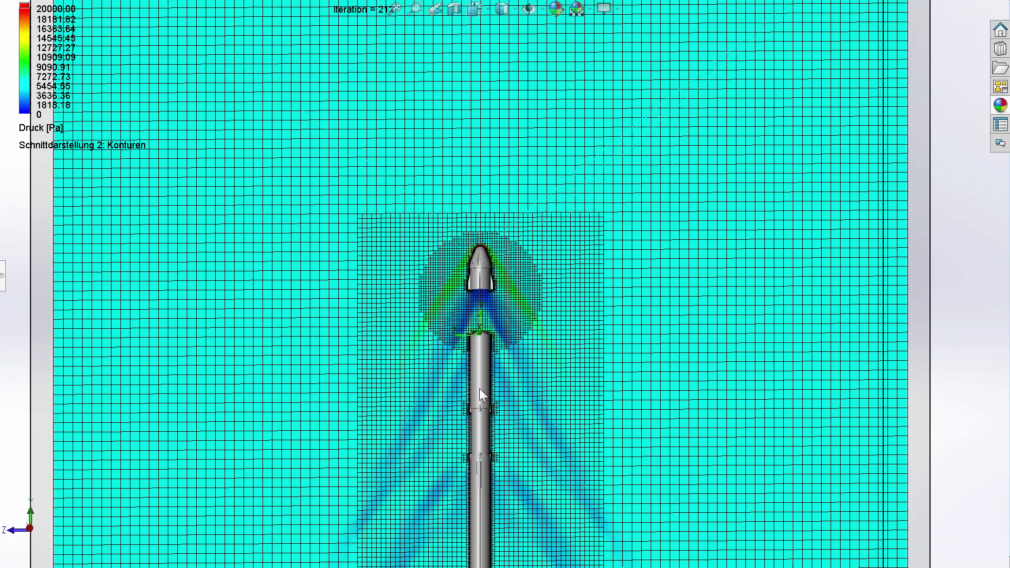
{"action": "scroll", "coordinate": [479, 388], "scroll_direction": "up", "scroll_amount": 1}
{"action": "scroll", "coordinate": [484, 421], "scroll_direction": "up", "scroll_amount": 2}
{"action": "scroll", "coordinate": [492, 452], "scroll_direction": "down", "scroll_amount": 2}
{"action": "scroll", "coordinate": [498, 435], "scroll_direction": "down", "scroll_amount": 2}
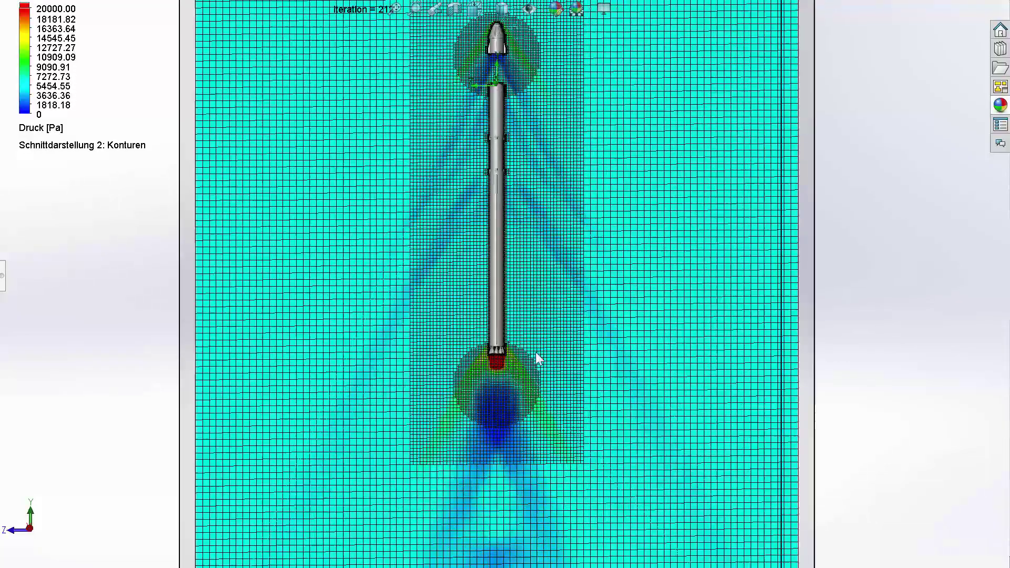
{"action": "scroll", "coordinate": [508, 126], "scroll_direction": "down", "scroll_amount": 1}
{"action": "scroll", "coordinate": [505, 79], "scroll_direction": "down", "scroll_amount": 1}
Open the display style options and keep zooming around the pressure cut plot.
{"action": "left_click", "coordinate": [502, 8]}
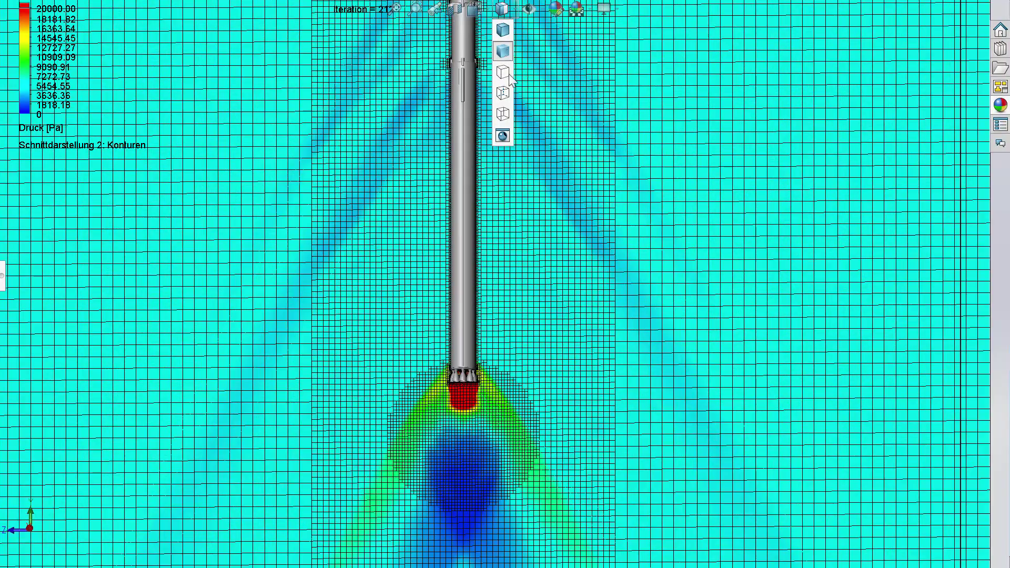
{"action": "scroll", "coordinate": [516, 132], "scroll_direction": "up", "scroll_amount": 1}
{"action": "scroll", "coordinate": [516, 131], "scroll_direction": "up", "scroll_amount": 2}
{"action": "scroll", "coordinate": [532, 100], "scroll_direction": "up", "scroll_amount": 2}
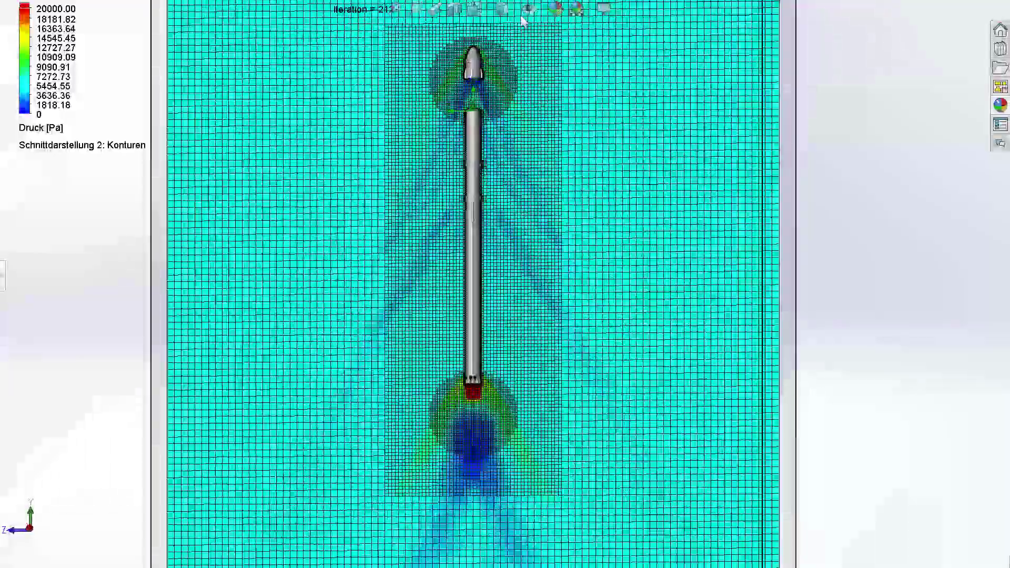
{"action": "scroll", "coordinate": [509, 53], "scroll_direction": "down", "scroll_amount": 1}
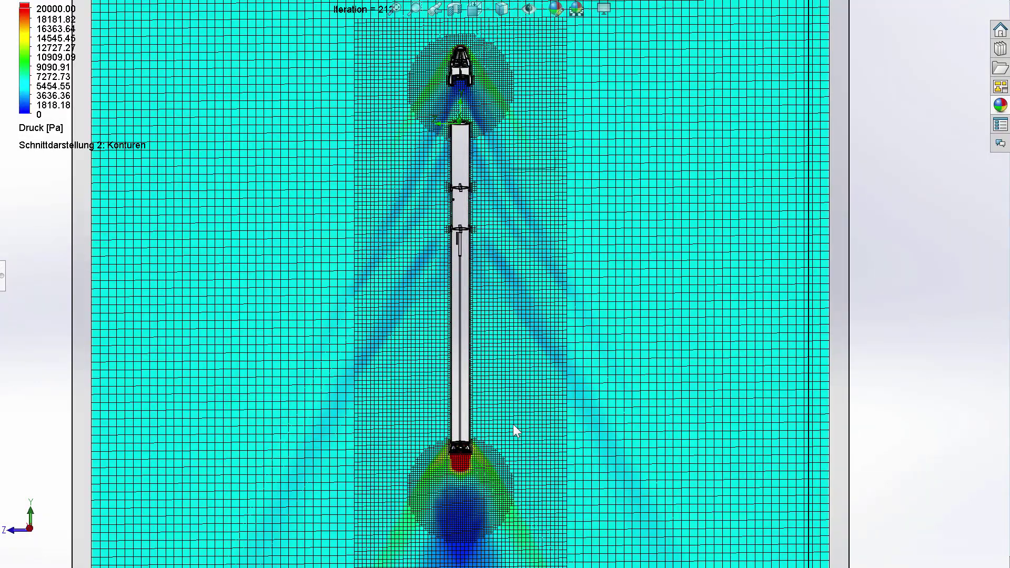
{"action": "scroll", "coordinate": [468, 431], "scroll_direction": "down", "scroll_amount": 1}
{"action": "scroll", "coordinate": [468, 434], "scroll_direction": "down", "scroll_amount": 1}
{"action": "scroll", "coordinate": [468, 431], "scroll_direction": "down", "scroll_amount": 1}
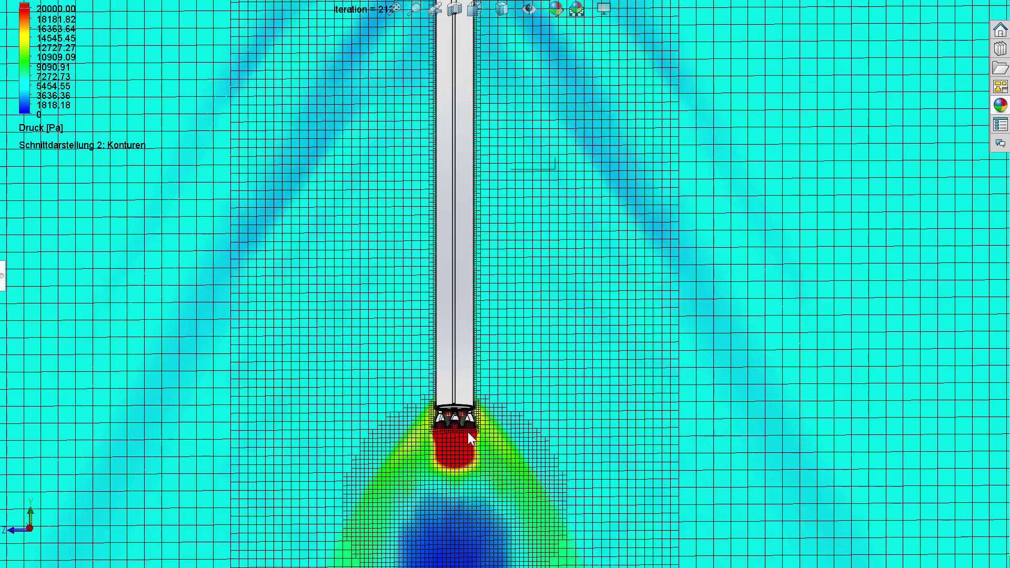
{"action": "scroll", "coordinate": [473, 405], "scroll_direction": "down", "scroll_amount": 1}
{"action": "scroll", "coordinate": [474, 390], "scroll_direction": "down", "scroll_amount": 1}
{"action": "scroll", "coordinate": [475, 391], "scroll_direction": "down", "scroll_amount": 2}
{"action": "scroll", "coordinate": [475, 381], "scroll_direction": "up", "scroll_amount": 2}
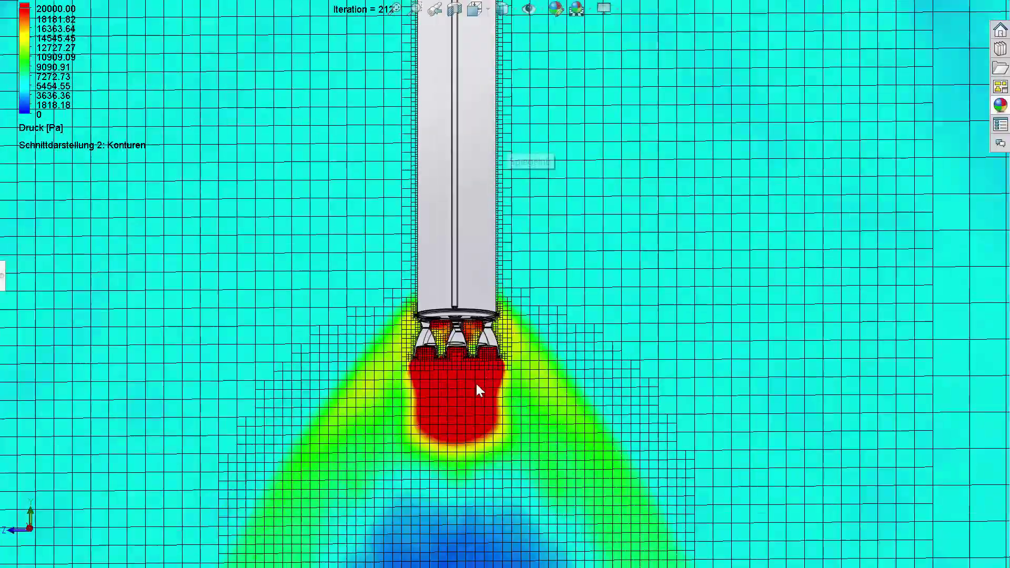
{"action": "scroll", "coordinate": [476, 381], "scroll_direction": "up", "scroll_amount": 1}
{"action": "scroll", "coordinate": [526, 200], "scroll_direction": "up", "scroll_amount": 2}
{"action": "scroll", "coordinate": [534, 126], "scroll_direction": "up", "scroll_amount": 2}
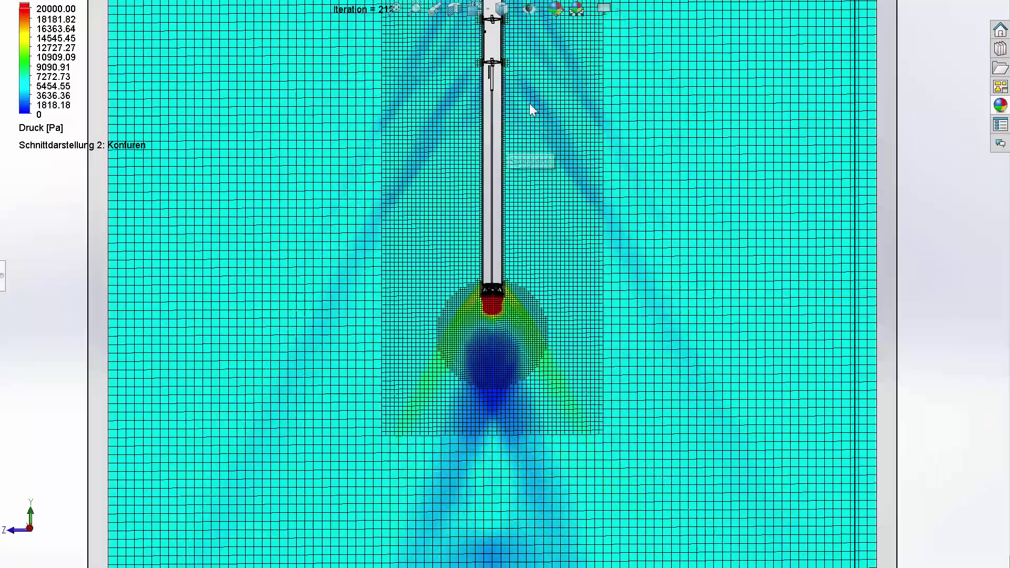
{"action": "scroll", "coordinate": [526, 103], "scroll_direction": "up", "scroll_amount": 1}
{"action": "scroll", "coordinate": [521, 101], "scroll_direction": "down", "scroll_amount": 1}
{"action": "scroll", "coordinate": [508, 115], "scroll_direction": "down", "scroll_amount": 1}
{"action": "scroll", "coordinate": [500, 129], "scroll_direction": "down", "scroll_amount": 2}
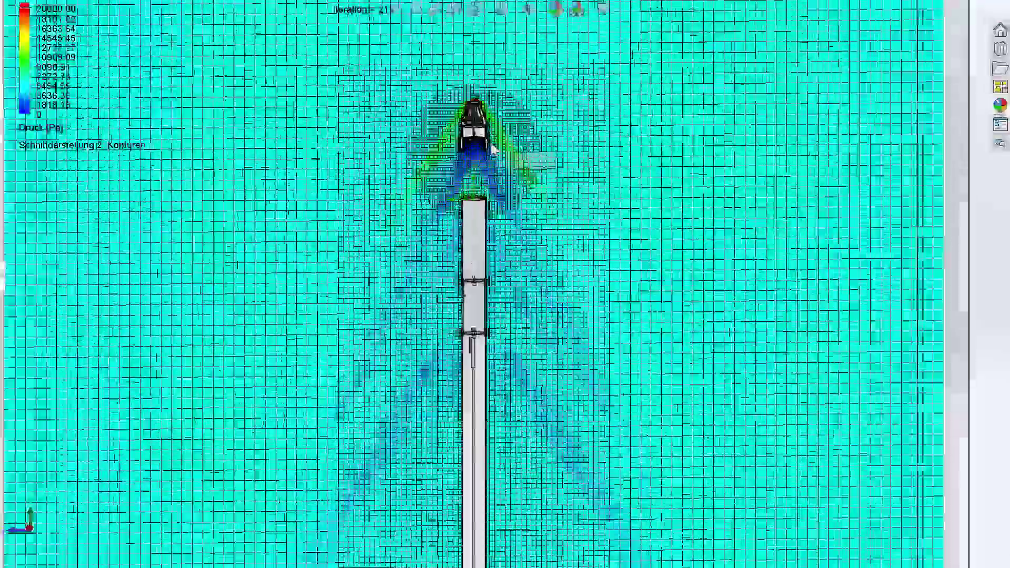
{"action": "scroll", "coordinate": [493, 145], "scroll_direction": "down", "scroll_amount": 1}
{"action": "scroll", "coordinate": [494, 145], "scroll_direction": "down", "scroll_amount": 1}
{"action": "scroll", "coordinate": [494, 143], "scroll_direction": "down", "scroll_amount": 2}
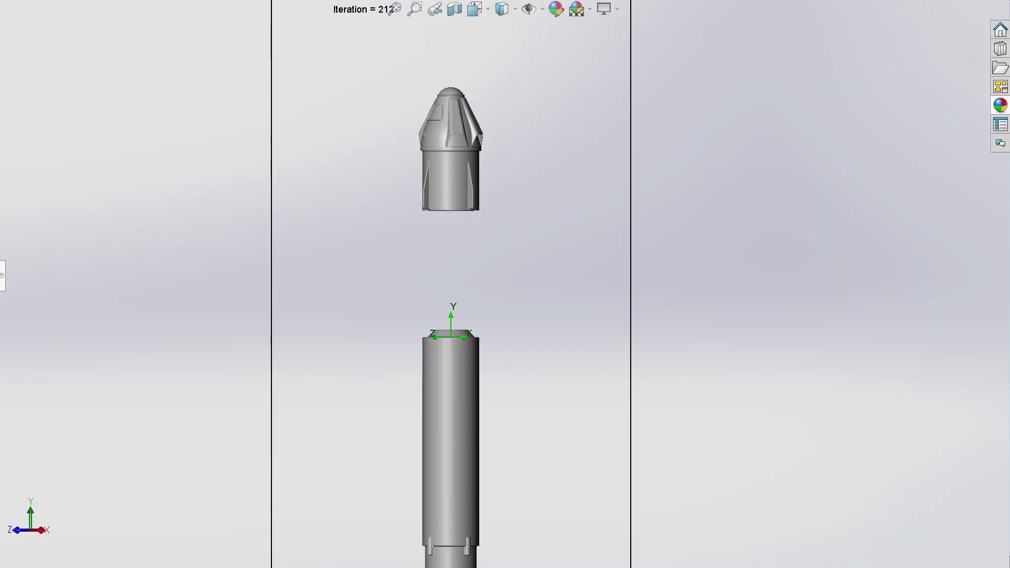
Fit the Stromlinien 1 streamlines and rocket in view, then zoom in.
{"action": "key", "text": "f"}
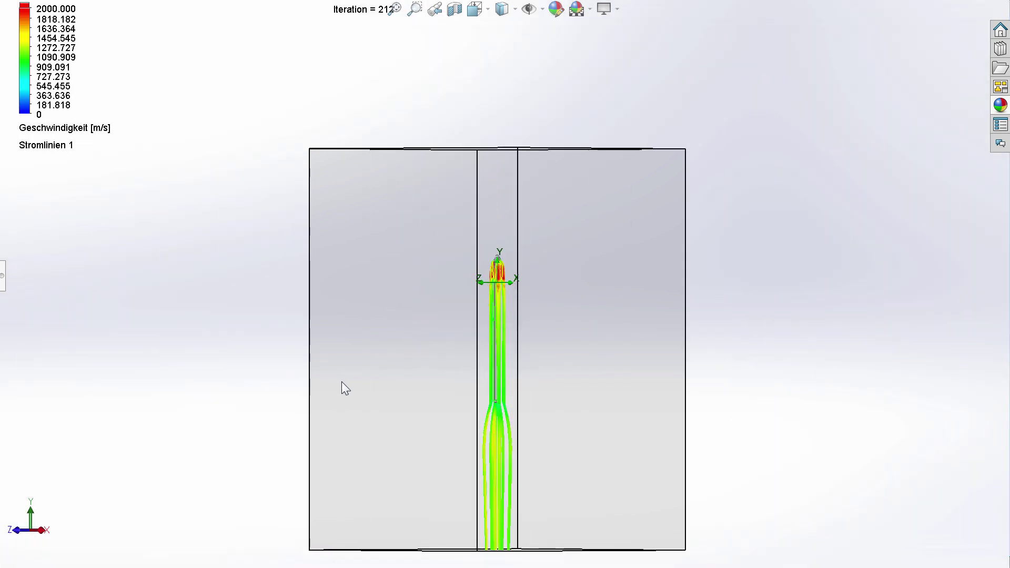
{"action": "mouse_move", "coordinate": [342, 382]}
{"action": "middle_mouse_down"}
{"action": "mouse_move", "coordinate": [326, 522]}
{"action": "mouse_move", "coordinate": [547, 314]}
{"action": "mouse_move", "coordinate": [653, 171]}
{"action": "middle_mouse_up"}
{"action": "key", "text": "f"}
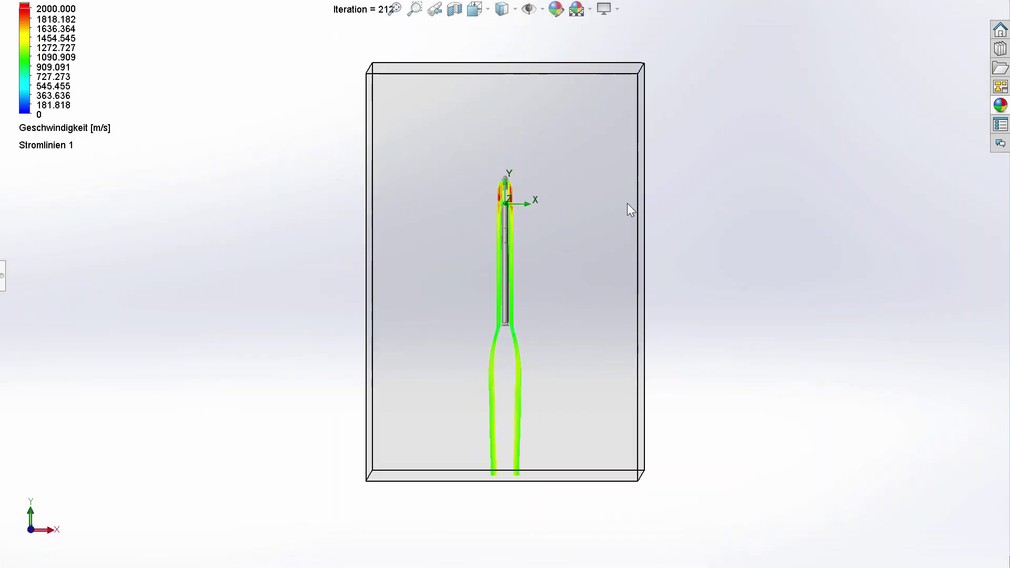
{"action": "scroll", "coordinate": [519, 181], "scroll_direction": "down", "scroll_amount": 2}
{"action": "scroll", "coordinate": [514, 210], "scroll_direction": "down", "scroll_amount": 3}
{"action": "scroll", "coordinate": [510, 230], "scroll_direction": "down", "scroll_amount": 3}
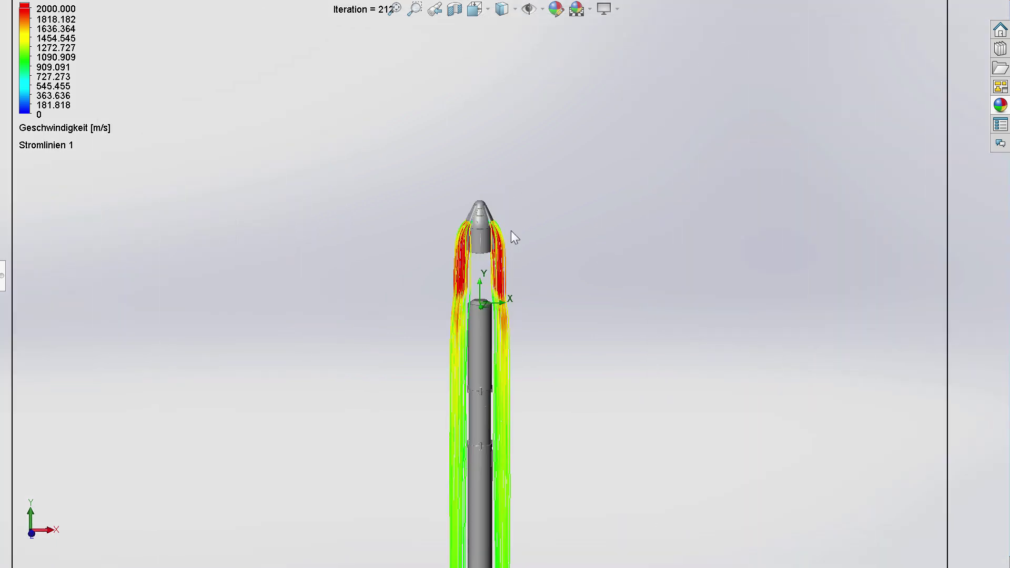
{"action": "scroll", "coordinate": [487, 271], "scroll_direction": "down", "scroll_amount": 2}
{"action": "scroll", "coordinate": [489, 273], "scroll_direction": "down", "scroll_amount": 2}
Orbit around the capsule and booster to inspect the streamlines from several angles.
{"action": "mouse_move", "coordinate": [412, 279]}
{"action": "middle_mouse_down"}
{"action": "mouse_move", "coordinate": [322, 286]}
{"action": "mouse_move", "coordinate": [396, 270]}
{"action": "mouse_move", "coordinate": [457, 144]}
{"action": "mouse_move", "coordinate": [559, 172]}
{"action": "mouse_move", "coordinate": [582, 284]}
{"action": "mouse_move", "coordinate": [543, 401]}
{"action": "middle_mouse_up"}
{"action": "scroll", "coordinate": [533, 425], "scroll_direction": "down", "scroll_amount": 4}
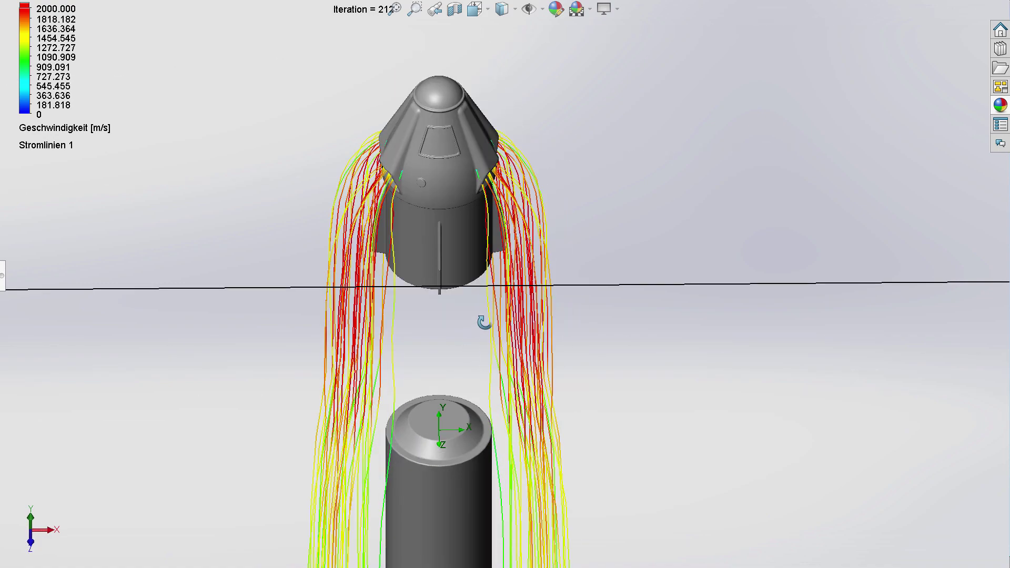
{"action": "mouse_move", "coordinate": [485, 322]}
{"action": "middle_mouse_down"}
{"action": "mouse_move", "coordinate": [623, 293]}
{"action": "mouse_move", "coordinate": [575, 230]}
{"action": "mouse_move", "coordinate": [773, 215]}
{"action": "mouse_move", "coordinate": [970, 226]}
{"action": "mouse_move", "coordinate": [838, 272]}
{"action": "mouse_move", "coordinate": [268, 309]}
{"action": "mouse_move", "coordinate": [191, 251]}
{"action": "middle_mouse_up"}
{"action": "scroll", "coordinate": [623, 293], "scroll_direction": "up", "scroll_amount": 3}
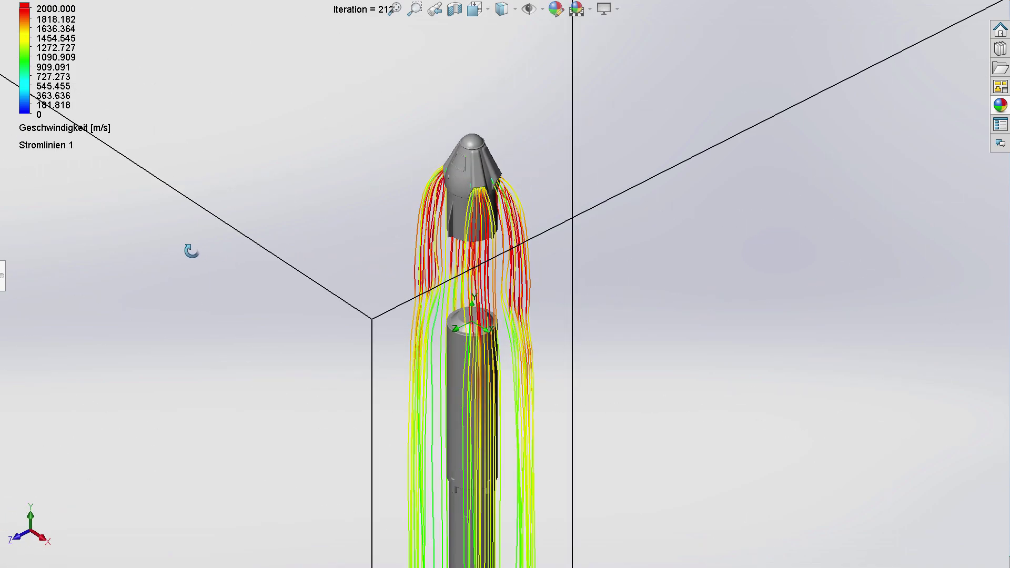
{"action": "mouse_move", "coordinate": [90, 254]}
{"action": "middle_mouse_down"}
{"action": "mouse_move", "coordinate": [243, 248]}
{"action": "mouse_move", "coordinate": [416, 329]}
{"action": "middle_mouse_up"}
{"action": "scroll", "coordinate": [363, 429], "scroll_direction": "up", "scroll_amount": 1}
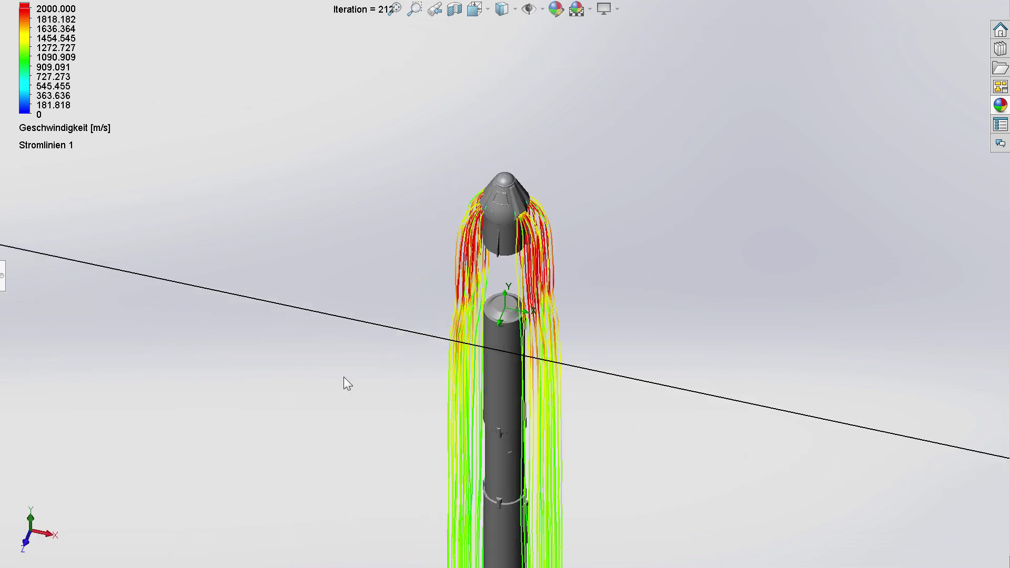
{"action": "scroll", "coordinate": [343, 377], "scroll_direction": "up", "scroll_amount": 1}
{"action": "scroll", "coordinate": [315, 342], "scroll_direction": "up", "scroll_amount": 1}
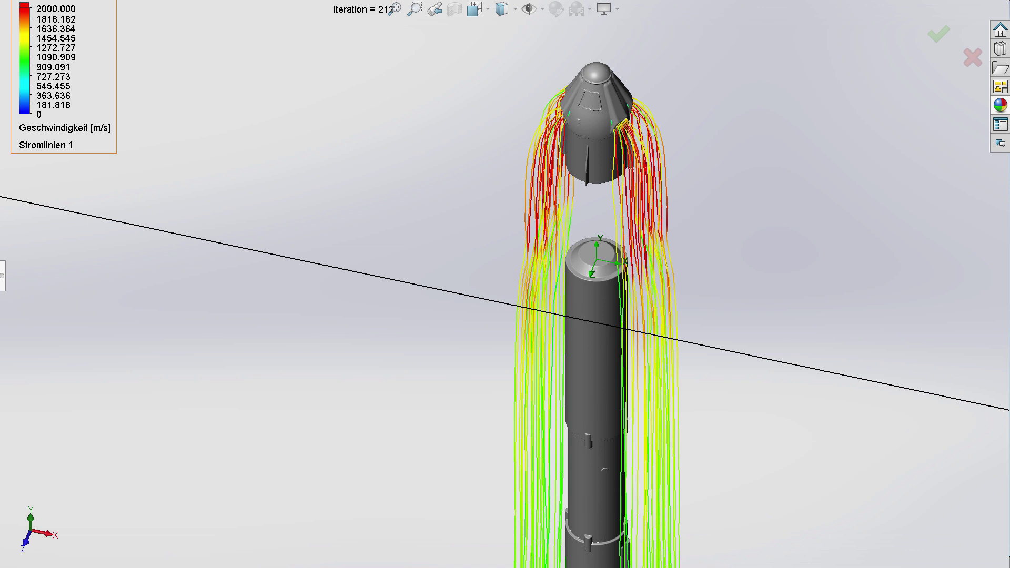
Orbit and zoom to inspect the temperature-coloured results around the rocket.
{"action": "middle_click_drag", "start_coordinate": [361, 366], "coordinate": [533, 212]}
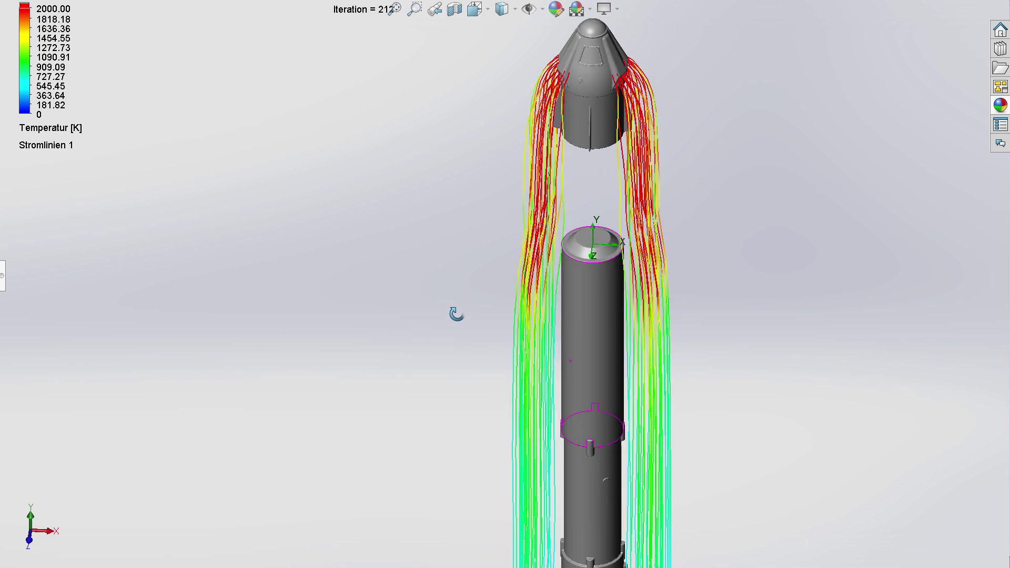
{"action": "scroll", "coordinate": [532, 212], "scroll_direction": "up", "scroll_amount": 2}
{"action": "scroll", "coordinate": [491, 176], "scroll_direction": "up", "scroll_amount": 4}
{"action": "scroll", "coordinate": [487, 326], "scroll_direction": "up", "scroll_amount": 4}
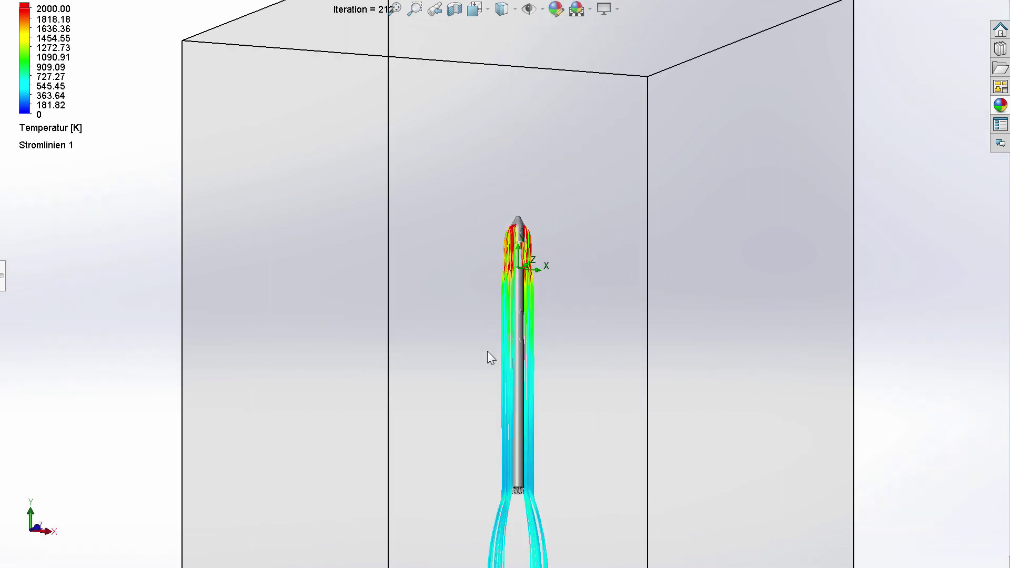
{"action": "scroll", "coordinate": [536, 223], "scroll_direction": "down", "scroll_amount": 3}
{"action": "scroll", "coordinate": [532, 240], "scroll_direction": "down", "scroll_amount": 3}
{"action": "scroll", "coordinate": [531, 240], "scroll_direction": "down", "scroll_amount": 1}
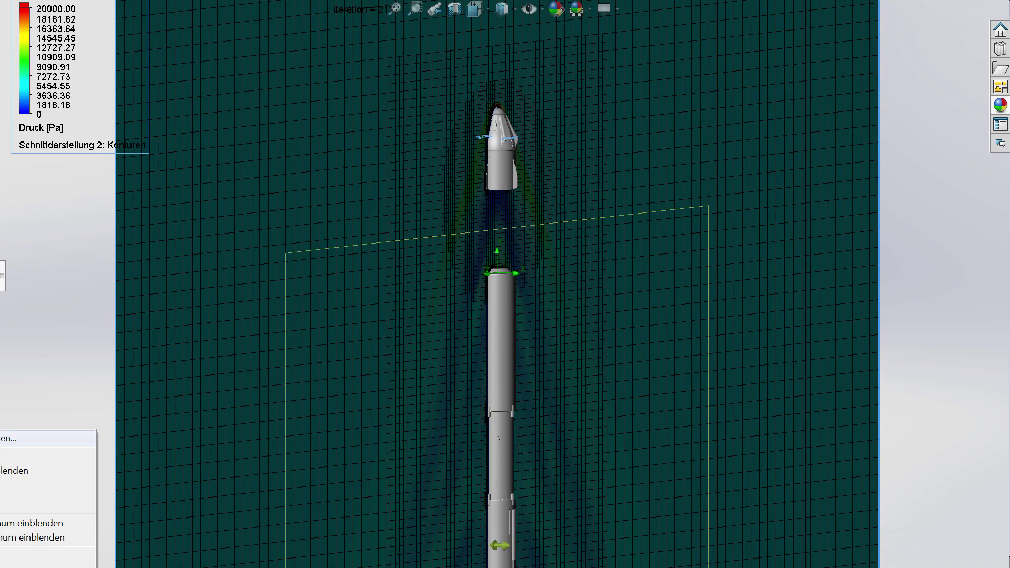
Check the colour legend options, orbit the temperature cut plot, then hide all results.
{"action": "right_click", "coordinate": [36, 96]}
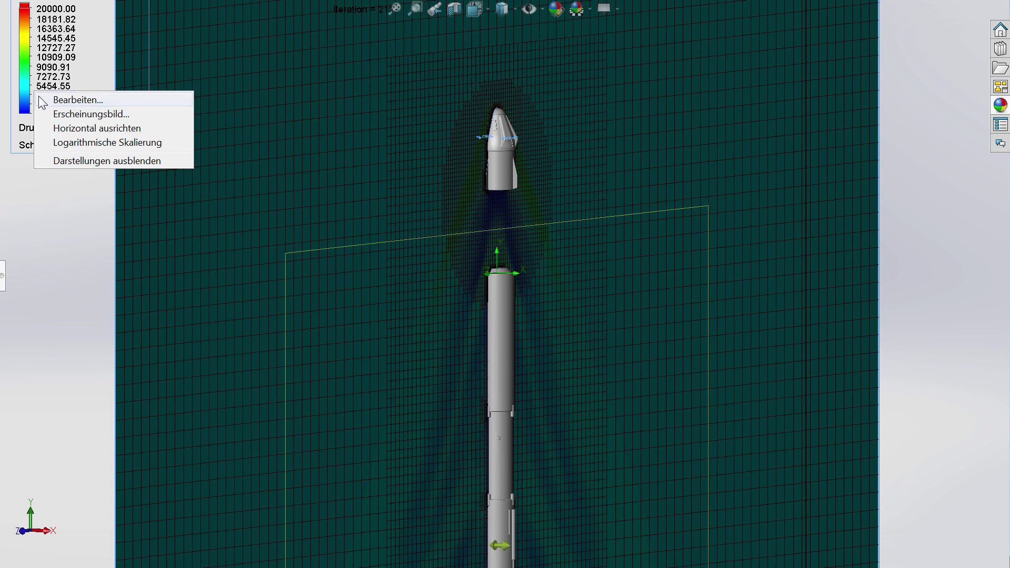
{"action": "key", "text": "Escape"}
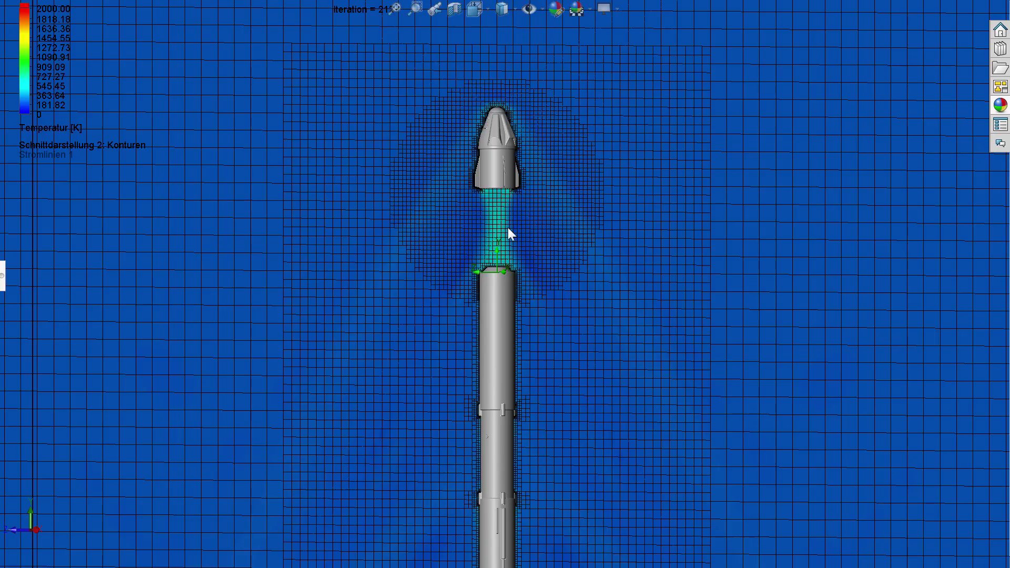
{"action": "mouse_move", "coordinate": [491, 162]}
{"action": "middle_mouse_down"}
{"action": "mouse_move", "coordinate": [469, 121]}
{"action": "mouse_move", "coordinate": [446, 131]}
{"action": "mouse_move", "coordinate": [391, 220]}
{"action": "mouse_move", "coordinate": [236, 357]}
{"action": "middle_mouse_up"}
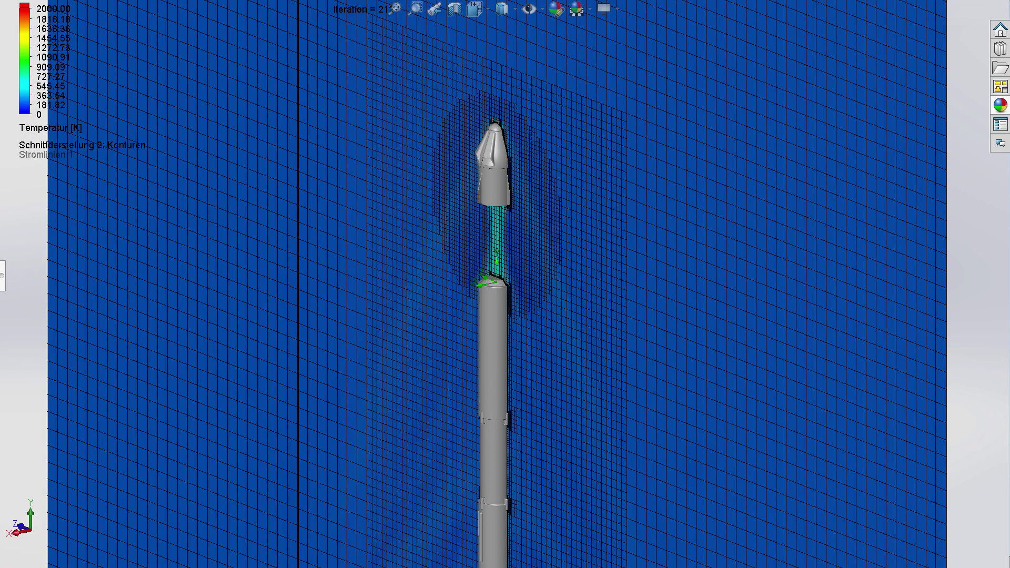
{"action": "left_click", "coordinate": [32, 431]}
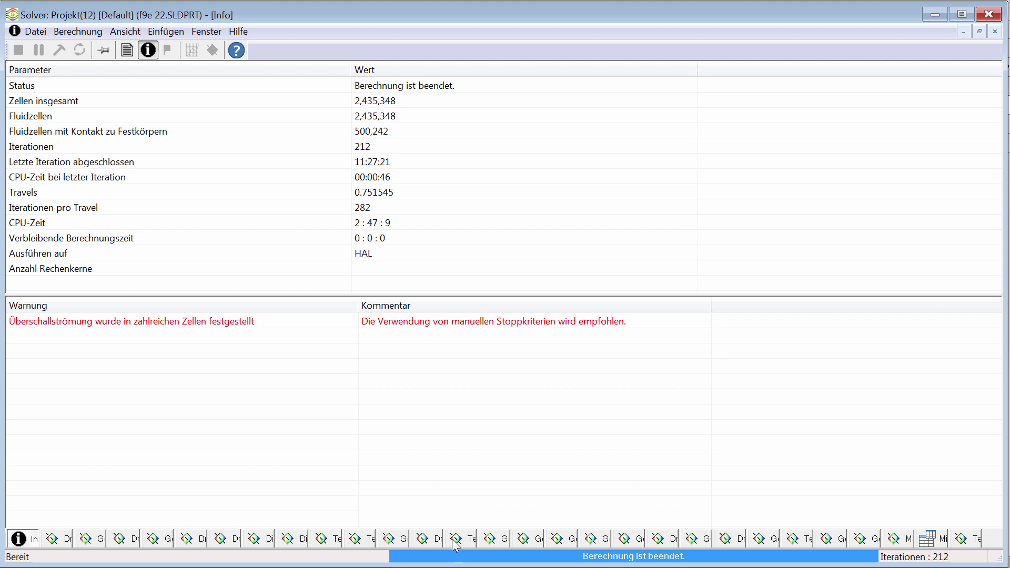
Flip through the Temperatur and Druck solver plots, then return to the Info summary with 212 iterations.
{"action": "left_click", "coordinate": [455, 540]}
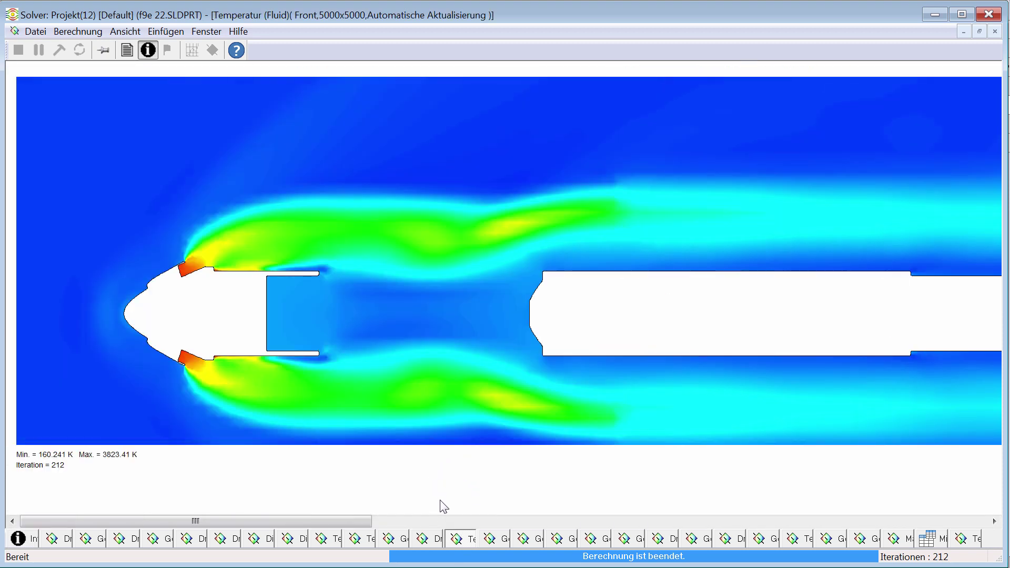
{"action": "left_click", "coordinate": [800, 540]}
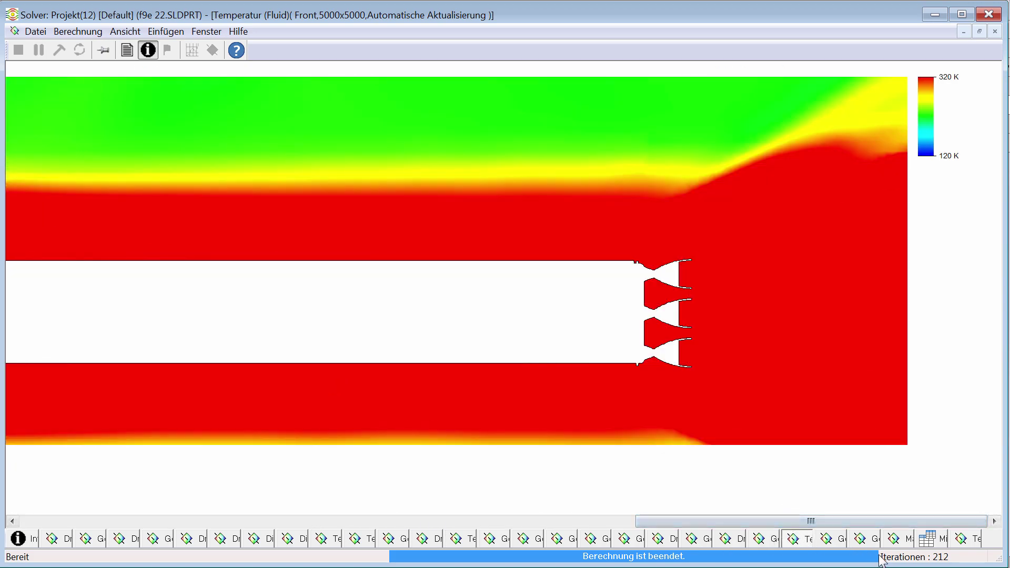
{"action": "left_click", "coordinate": [963, 539]}
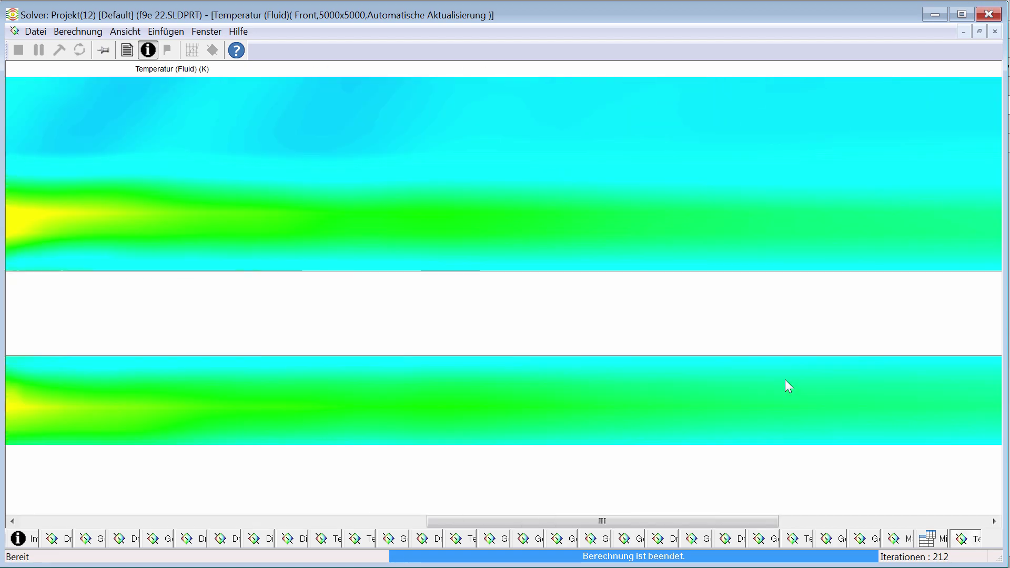
{"action": "left_click", "coordinate": [297, 538]}
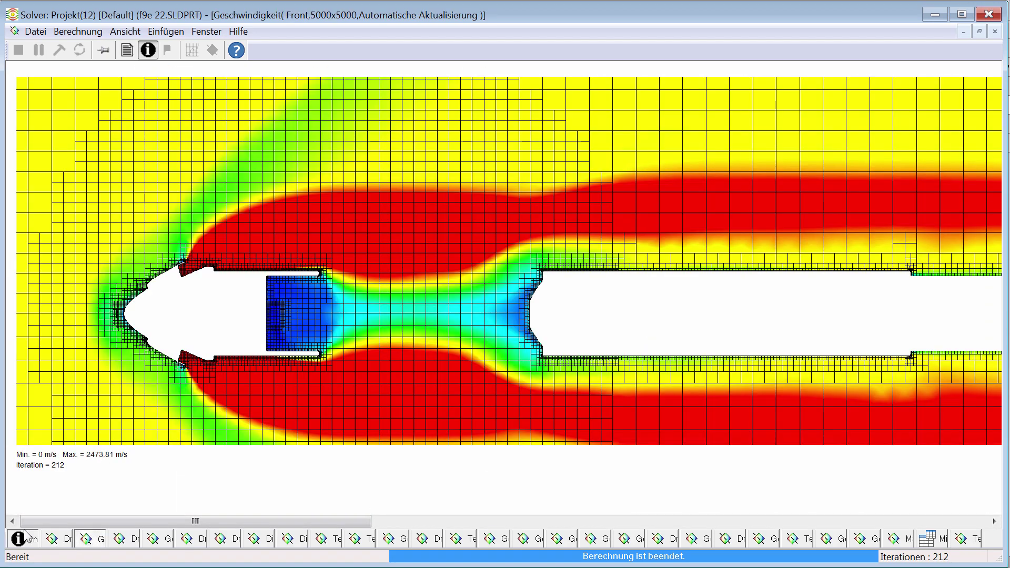
{"action": "left_click", "coordinate": [19, 538]}
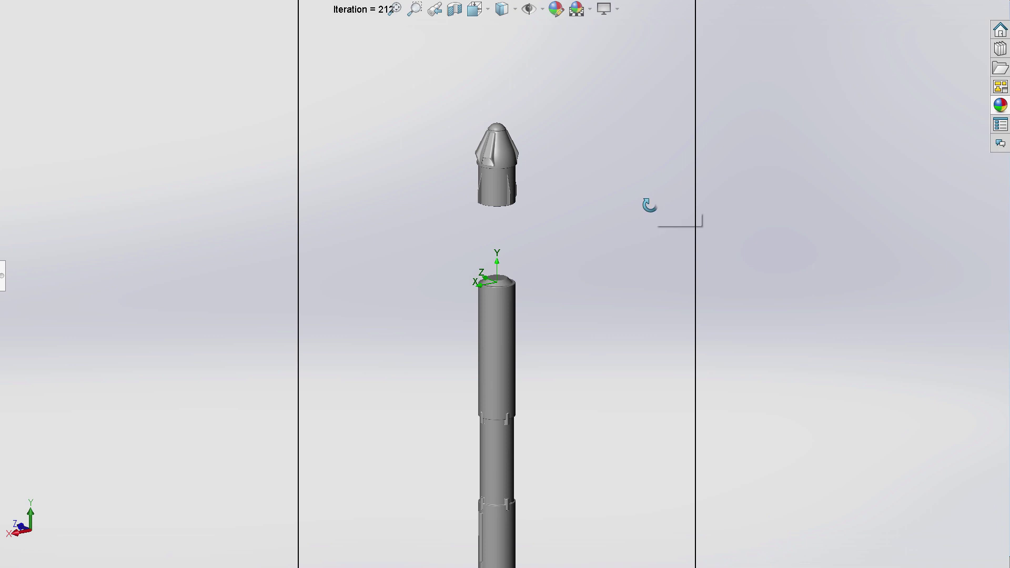
Orbit and zoom to an angled view of the rocket inside its computational domain box.
{"action": "mouse_move", "coordinate": [649, 203]}
{"action": "middle_mouse_down"}
{"action": "mouse_move", "coordinate": [579, 311]}
{"action": "mouse_move", "coordinate": [356, 333]}
{"action": "middle_mouse_up"}
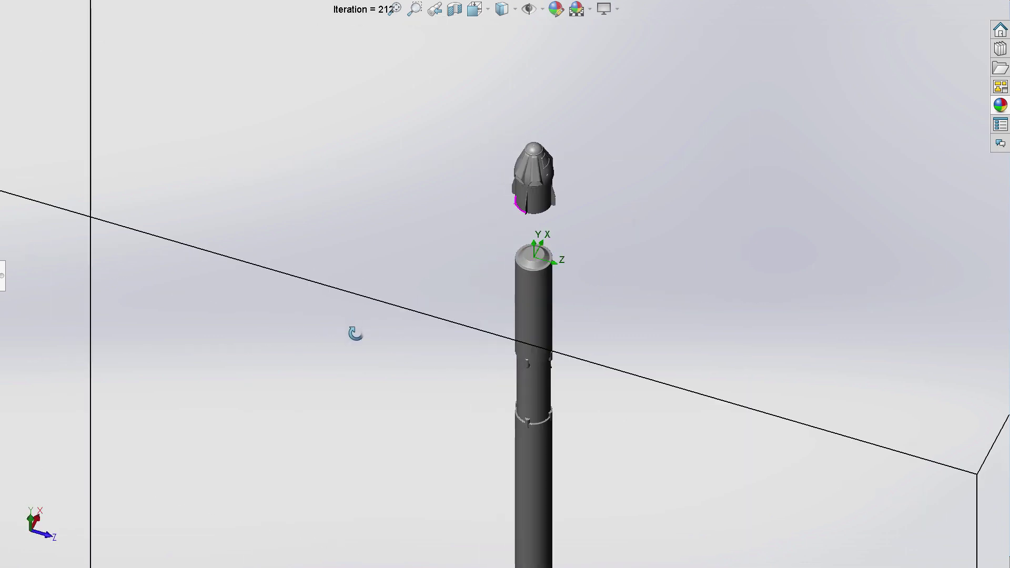
{"action": "scroll", "coordinate": [384, 372], "scroll_direction": "up", "scroll_amount": 5}
{"action": "mouse_move", "coordinate": [399, 412]}
{"action": "middle_mouse_down"}
{"action": "mouse_move", "coordinate": [584, 263]}
{"action": "mouse_move", "coordinate": [551, 277]}
{"action": "mouse_move", "coordinate": [769, 239]}
{"action": "mouse_move", "coordinate": [800, 336]}
{"action": "mouse_move", "coordinate": [619, 427]}
{"action": "mouse_move", "coordinate": [307, 372]}
{"action": "mouse_move", "coordinate": [101, 270]}
{"action": "mouse_move", "coordinate": [238, 361]}
{"action": "mouse_move", "coordinate": [294, 443]}
{"action": "mouse_move", "coordinate": [278, 428]}
{"action": "mouse_move", "coordinate": [274, 389]}
{"action": "middle_mouse_up"}
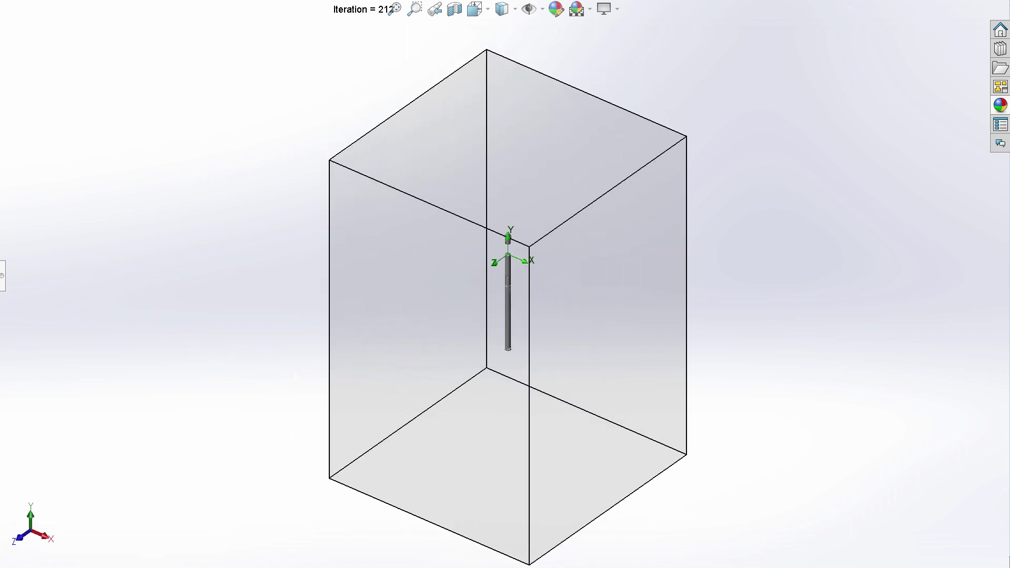